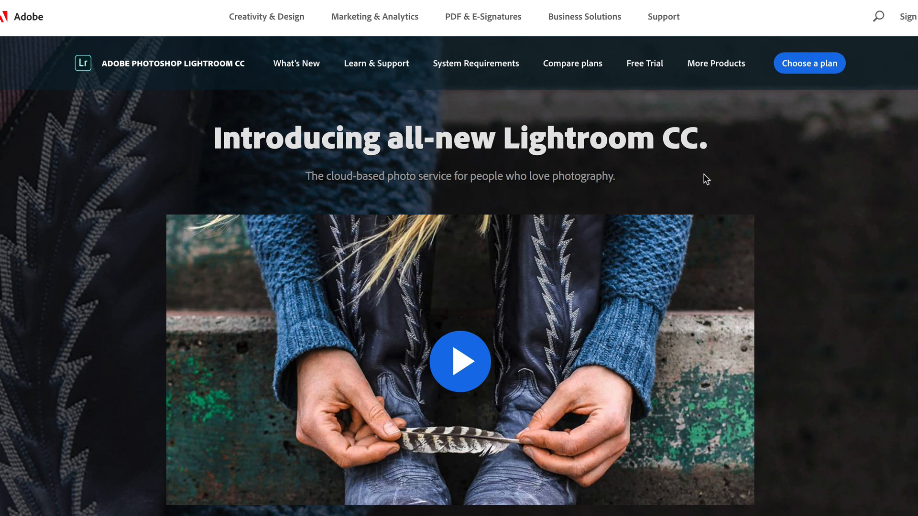
- Compare cloud storage and included apps of the Lightroom CC plan and the Photography plan on the Lightroom CC page
scroll(706, 180, down, 20)
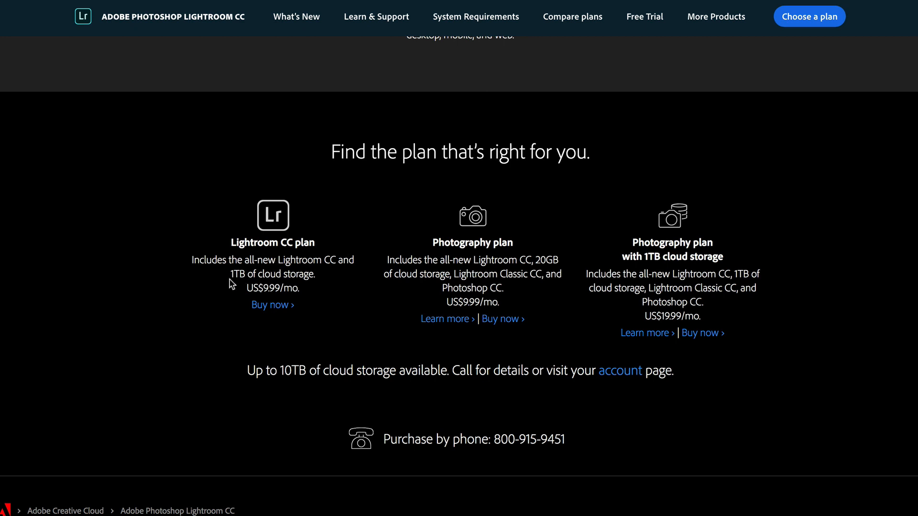
drag(232, 277, 327, 282)
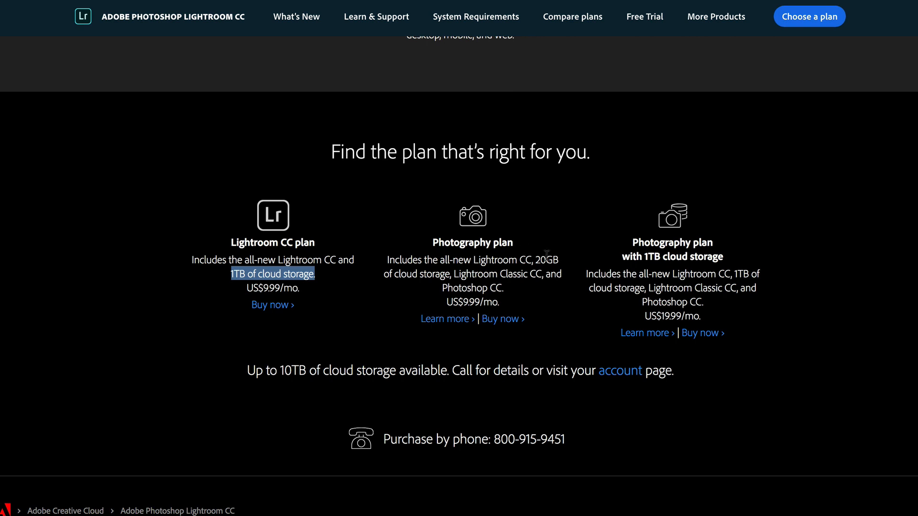
drag(481, 260, 561, 256)
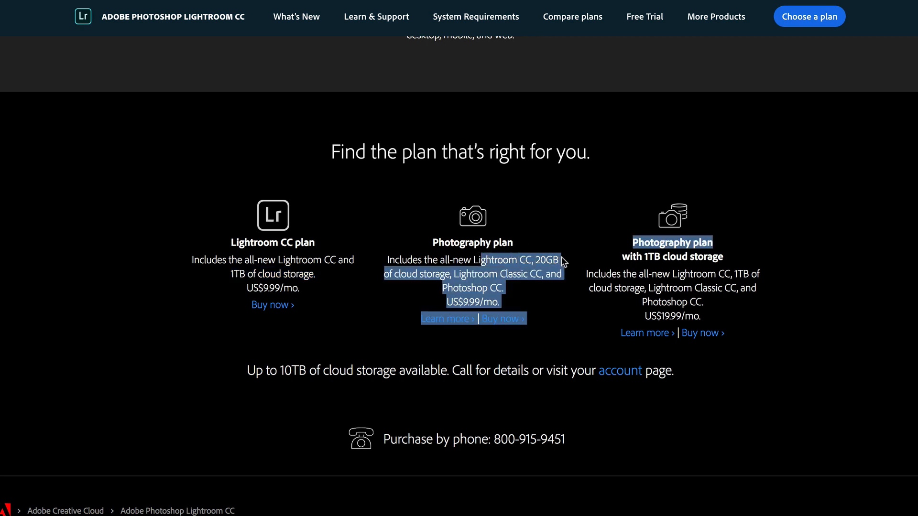
click(433, 271)
drag(455, 273, 551, 273)
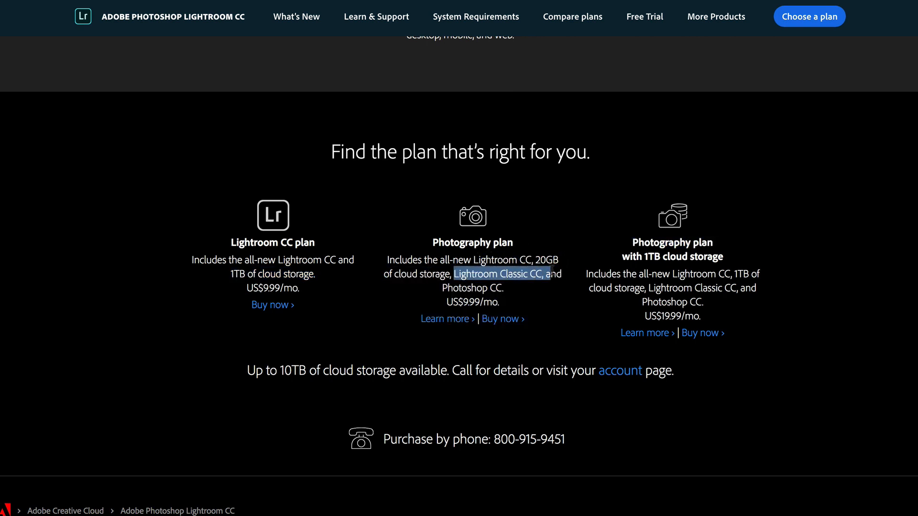
drag(467, 288, 506, 288)
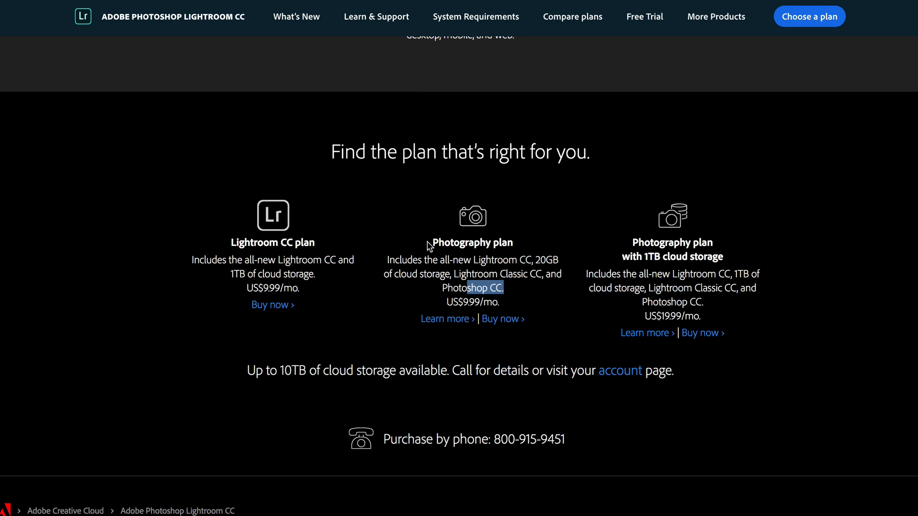
drag(431, 244, 540, 248)
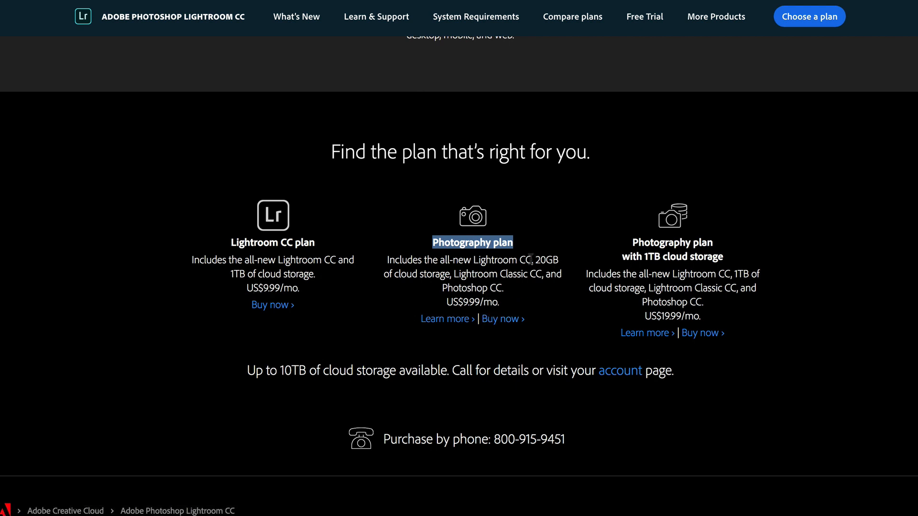
drag(229, 275, 352, 281)
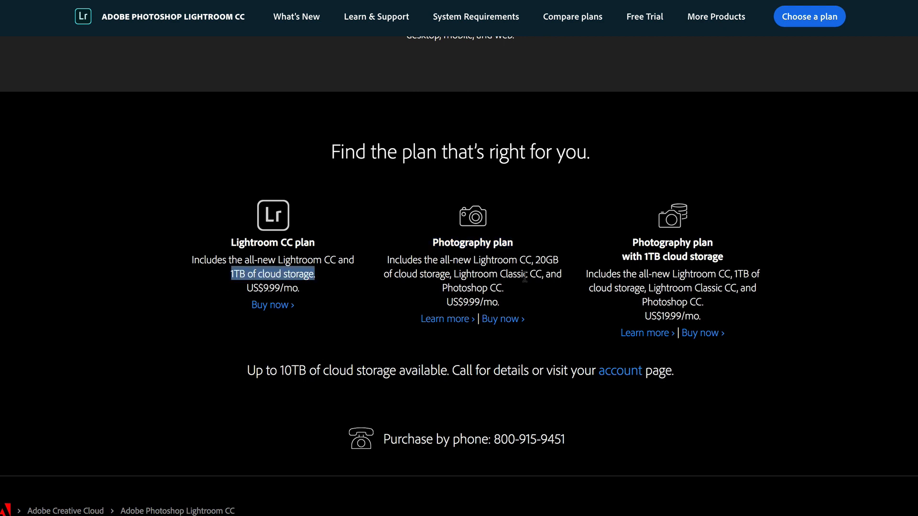
drag(534, 259, 567, 261)
click(565, 260)
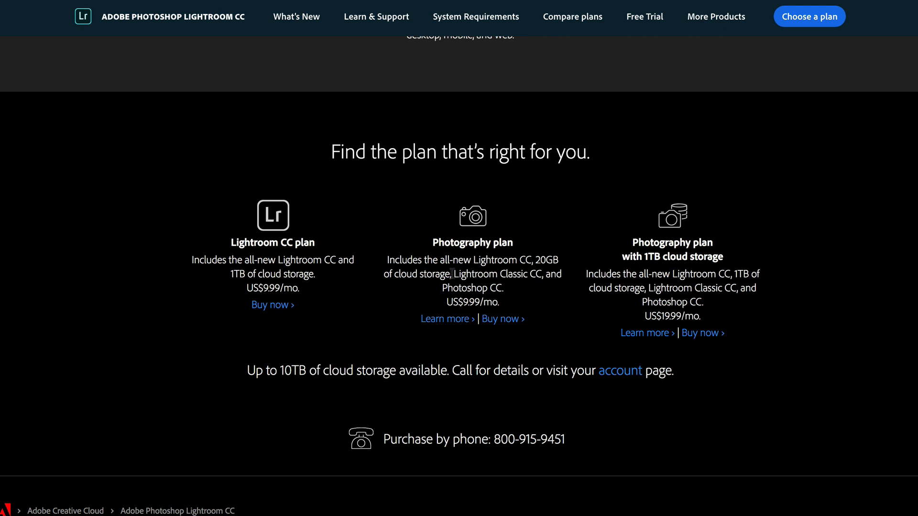
drag(440, 288, 436, 308)
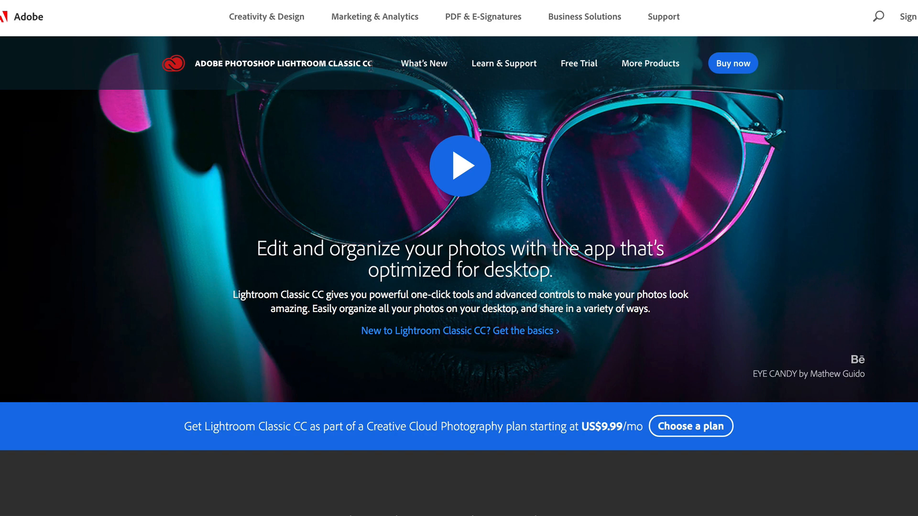
- Examine the full product name in the header of the Lightroom Classic CC page, highlighting its Photoshop and Lightroom Classic CC parts
drag(371, 66, 196, 63)
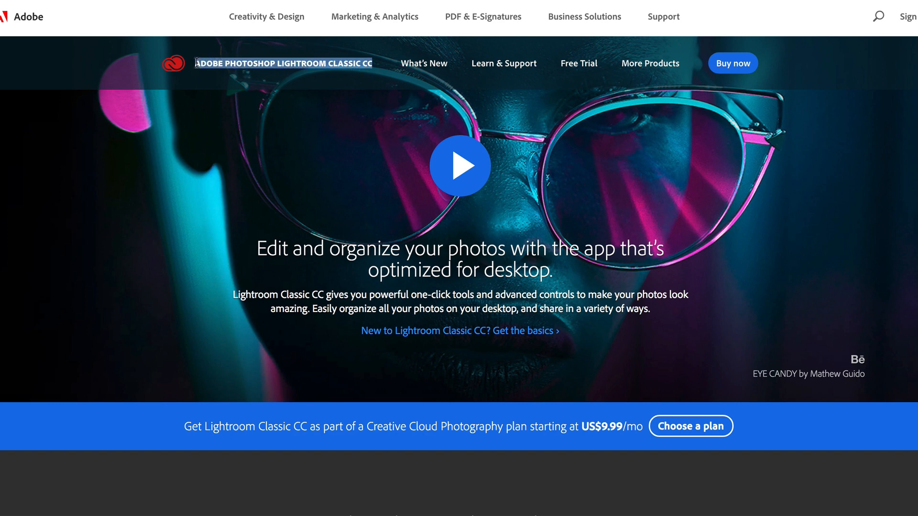
drag(277, 63, 361, 61)
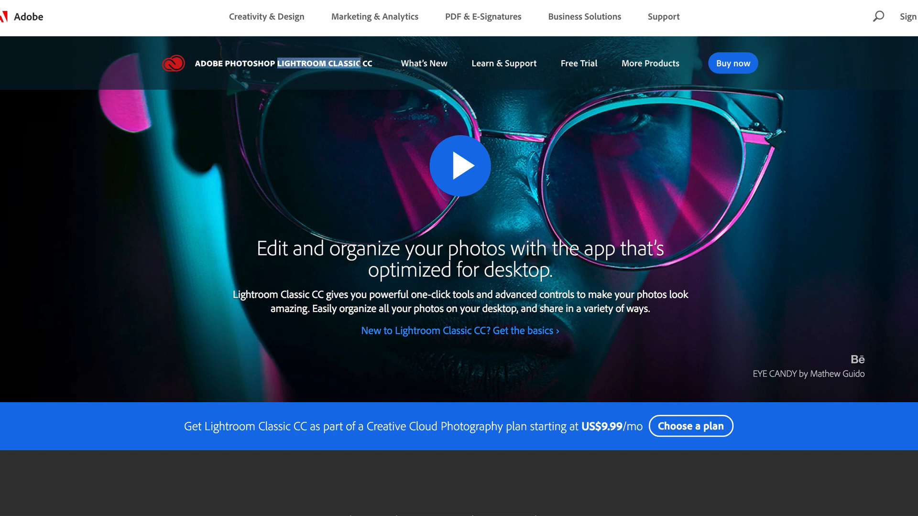
drag(224, 63, 275, 66)
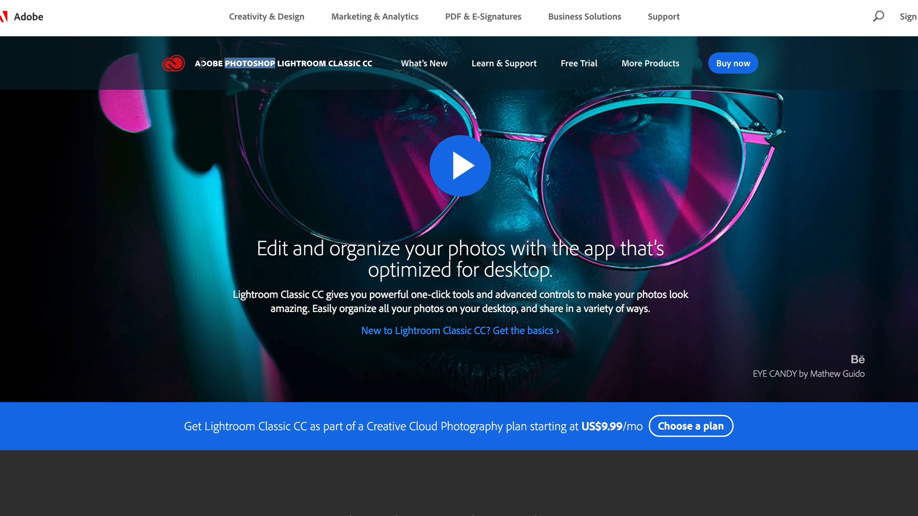
drag(277, 63, 375, 63)
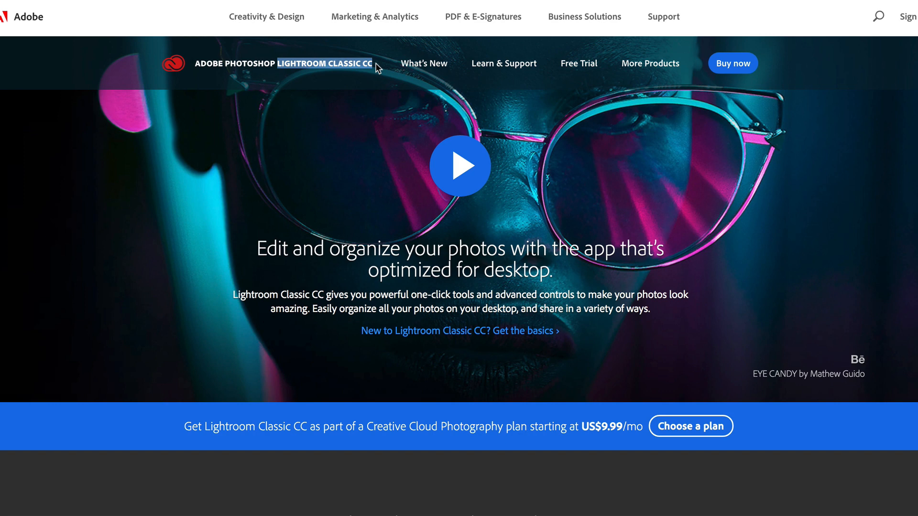
drag(277, 63, 373, 63)
click(359, 63)
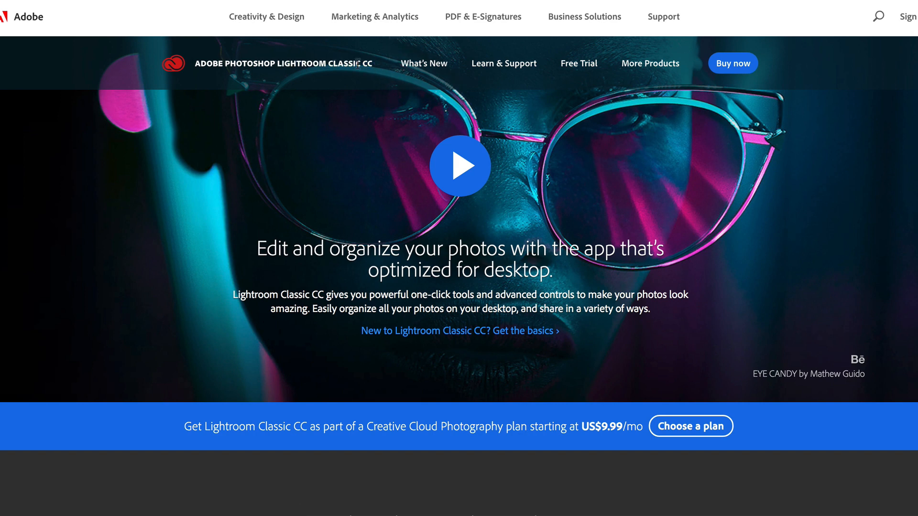
drag(373, 63, 278, 63)
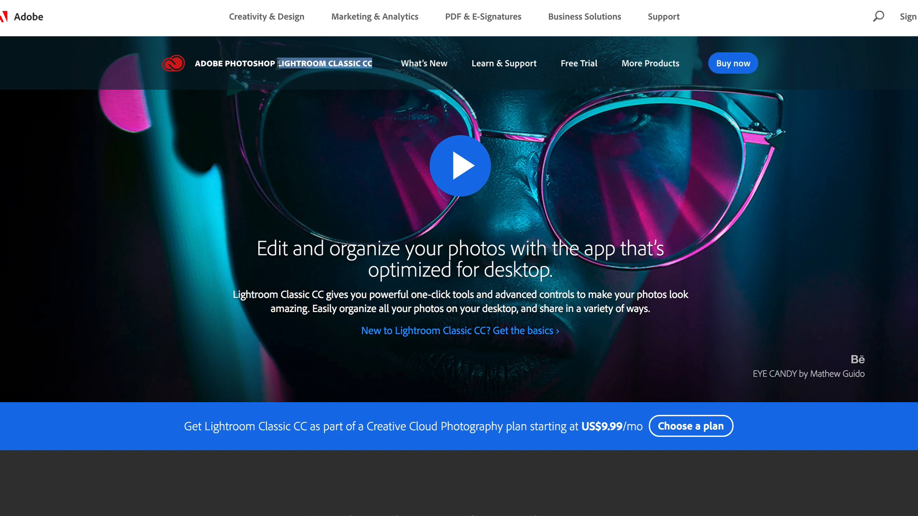
- Review the Lightroom Classic CC page for the Photography plan's starting monthly price and the purchase options
scroll(473, 239, down, 10)
scroll(610, 203, up, 6)
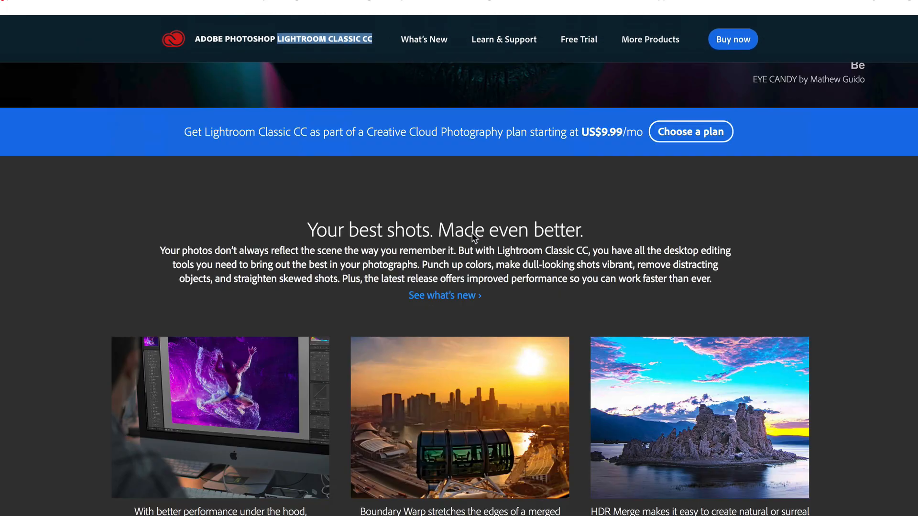
drag(582, 198, 629, 199)
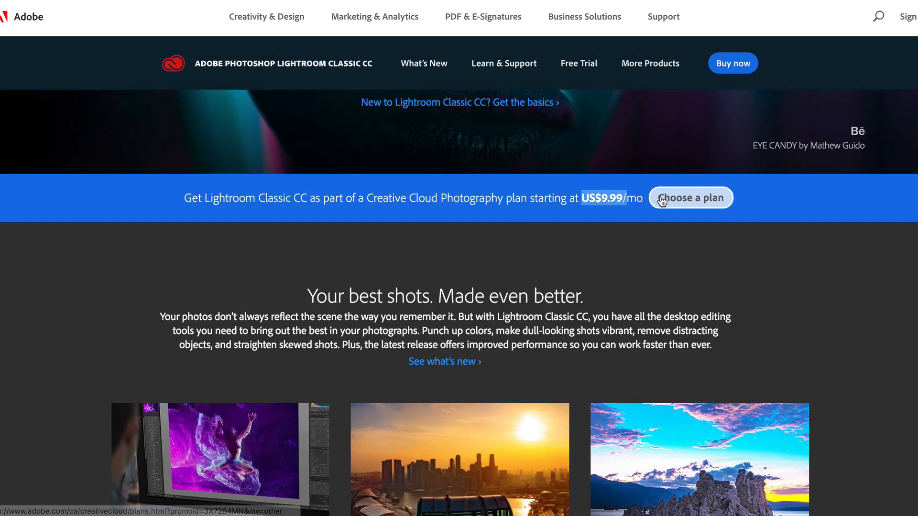
scroll(619, 286, down, 15)
scroll(619, 286, up, 9)
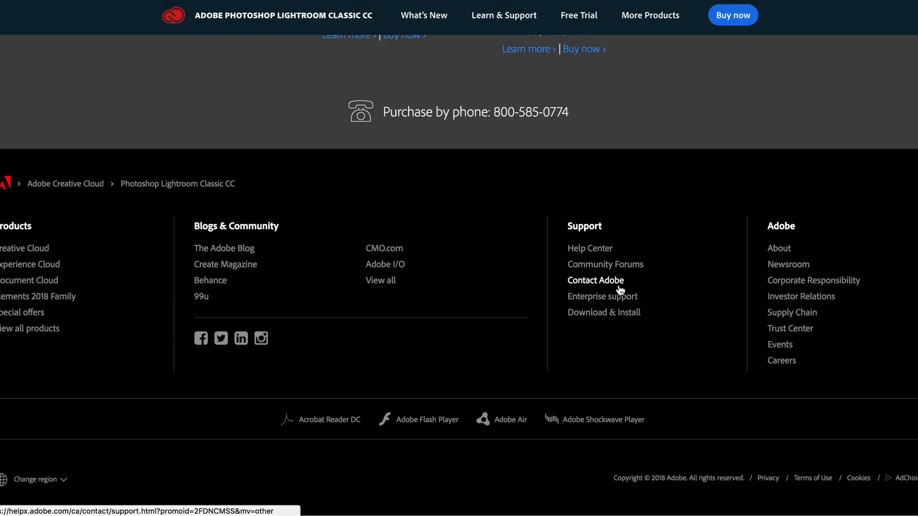
- Check which apps the Creative Cloud Photography Plan (20 GB) includes on the Adobe plans page
scroll(459, 369, down, 3)
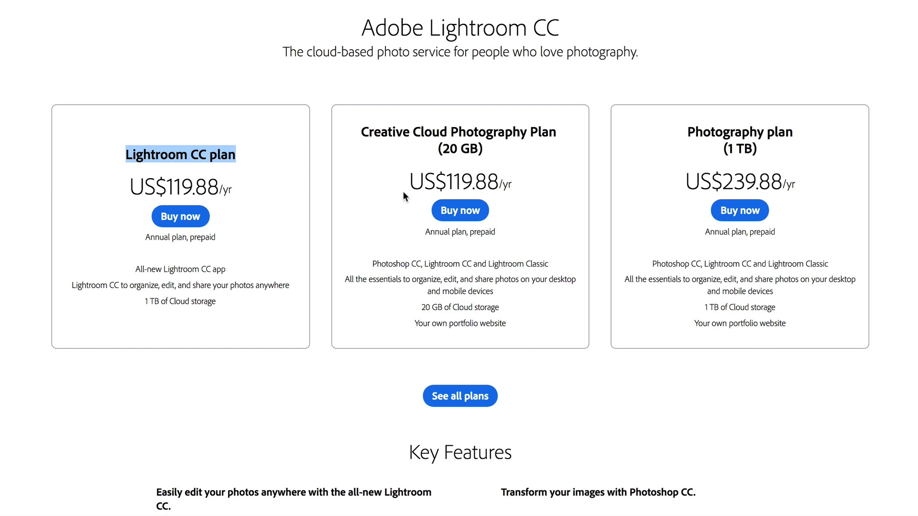
drag(361, 131, 559, 128)
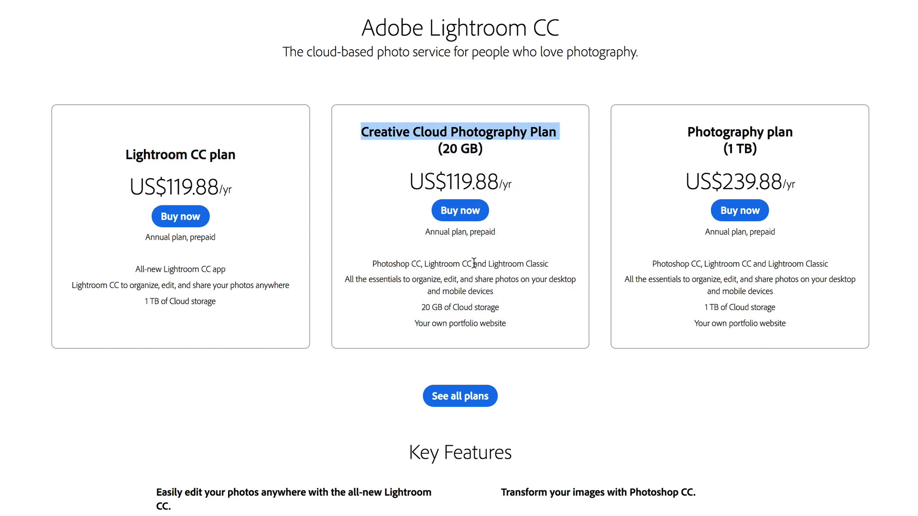
click(426, 264)
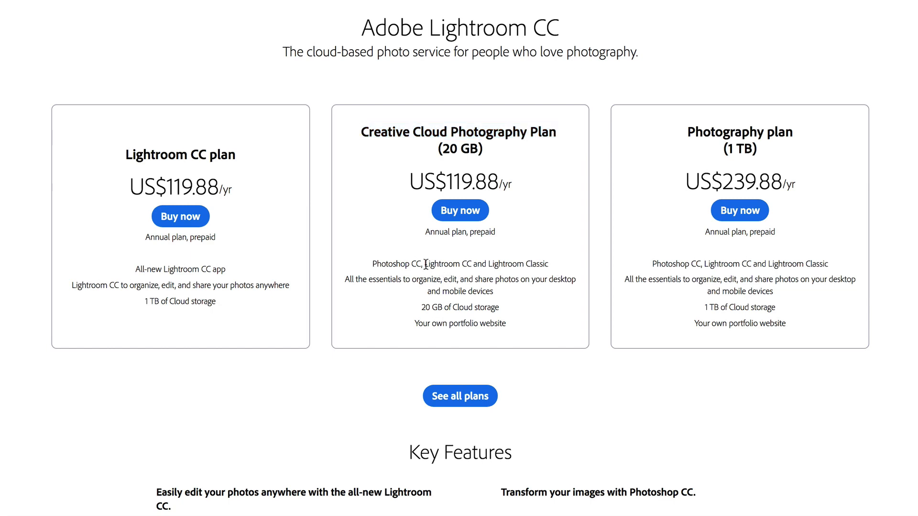
drag(424, 265, 553, 267)
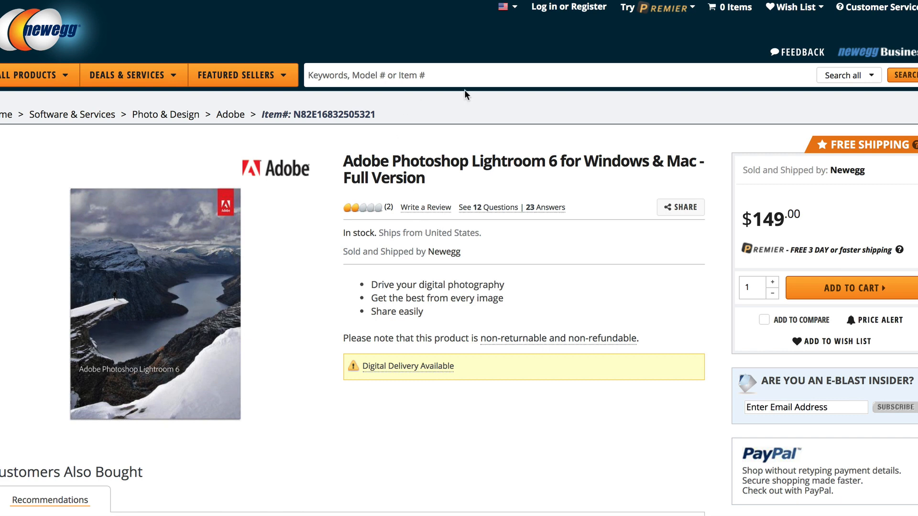
- Examine the title and price of the Adobe Photoshop Lightroom 6 full version on the Newegg product page
drag(472, 162, 557, 163)
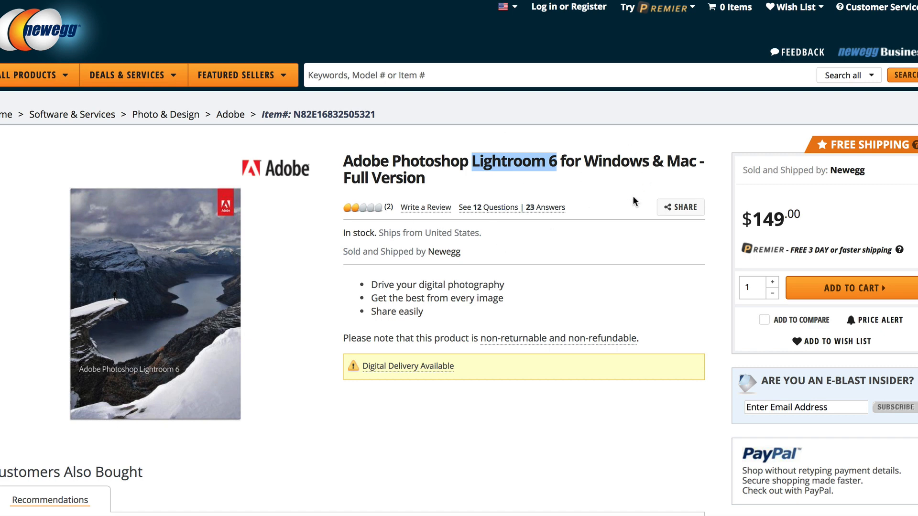
drag(740, 219, 830, 221)
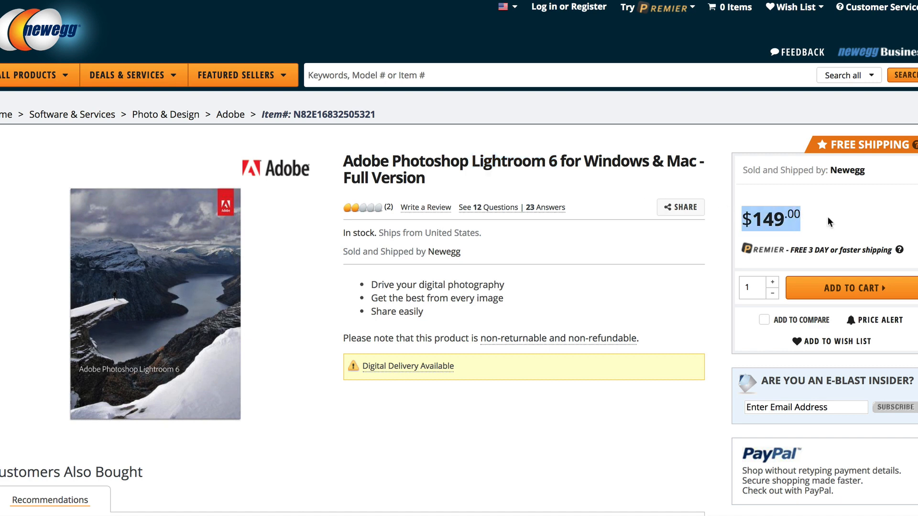
drag(491, 189, 342, 164)
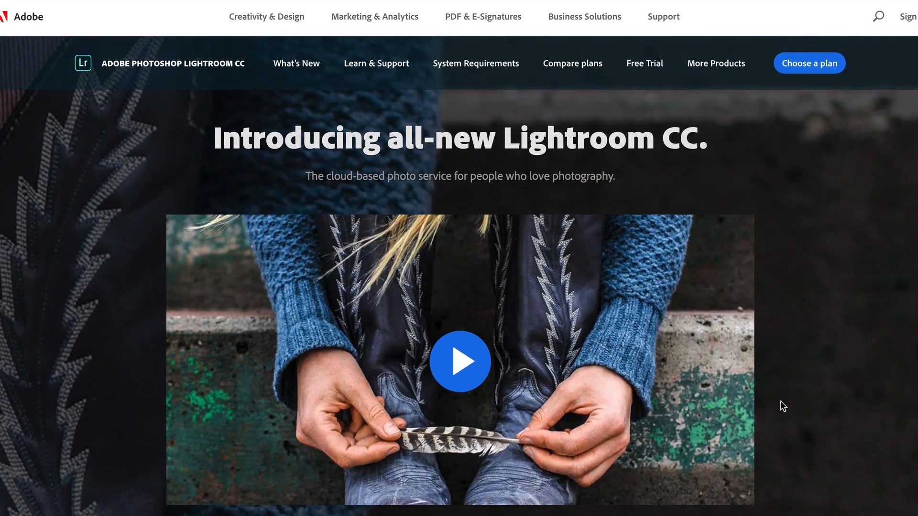
scroll(781, 403, down, 4)
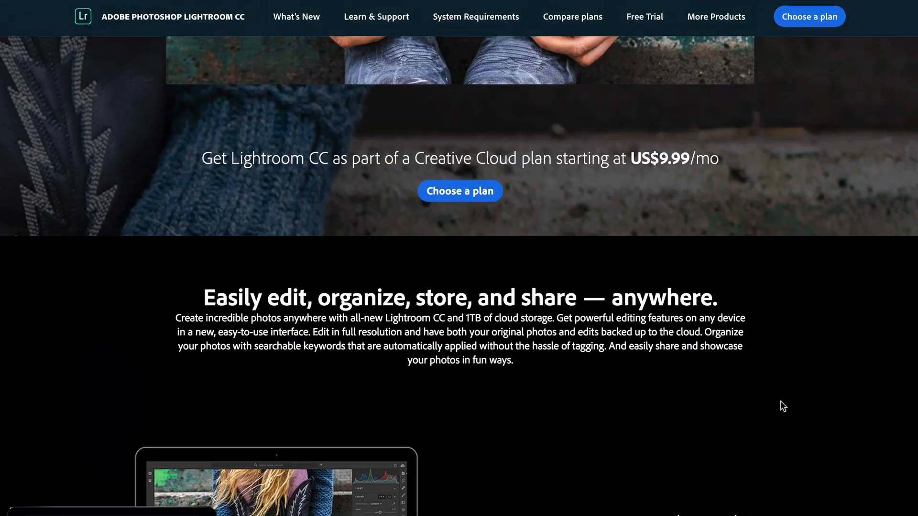
scroll(780, 402, up, 2)
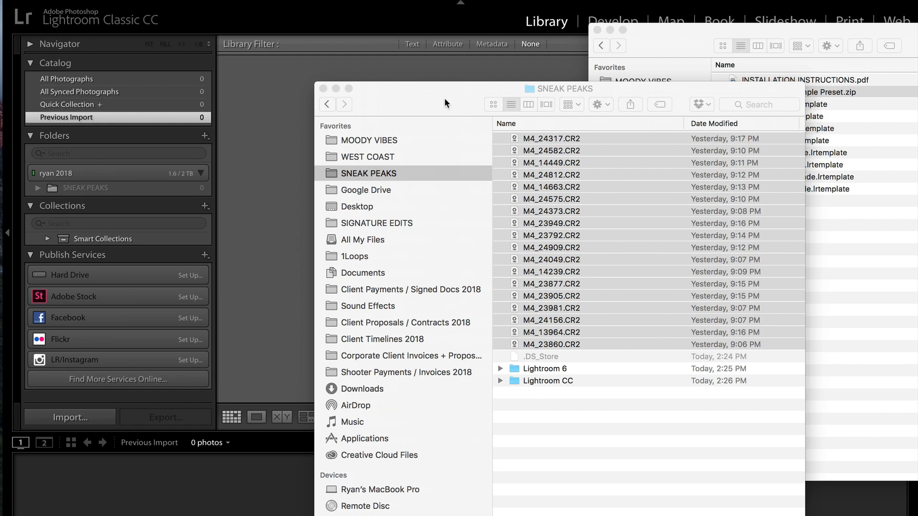
- Switch to Lightroom CC and choose all CR2 files from M4_13964 to M4_24909 in the SNEAK PEAKS folder for import review
drag(443, 97, 1, 103)
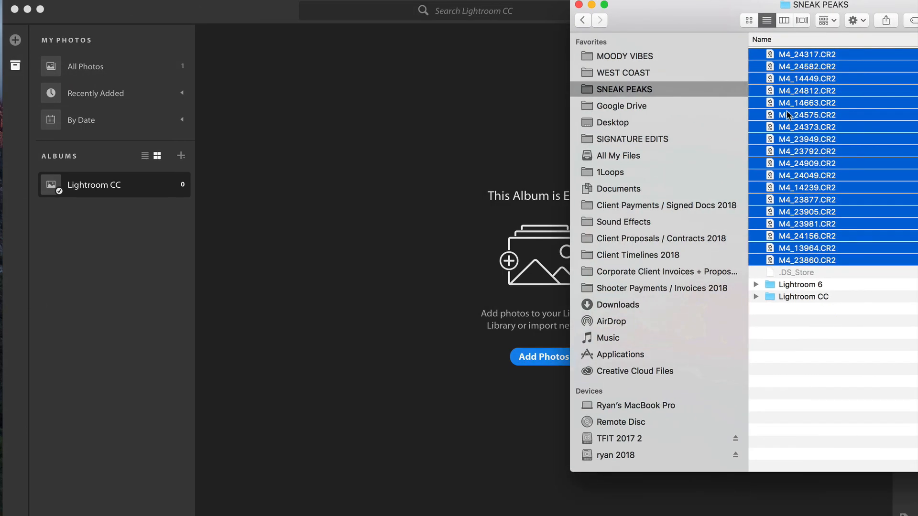
drag(521, 192, 538, 361)
click(539, 355)
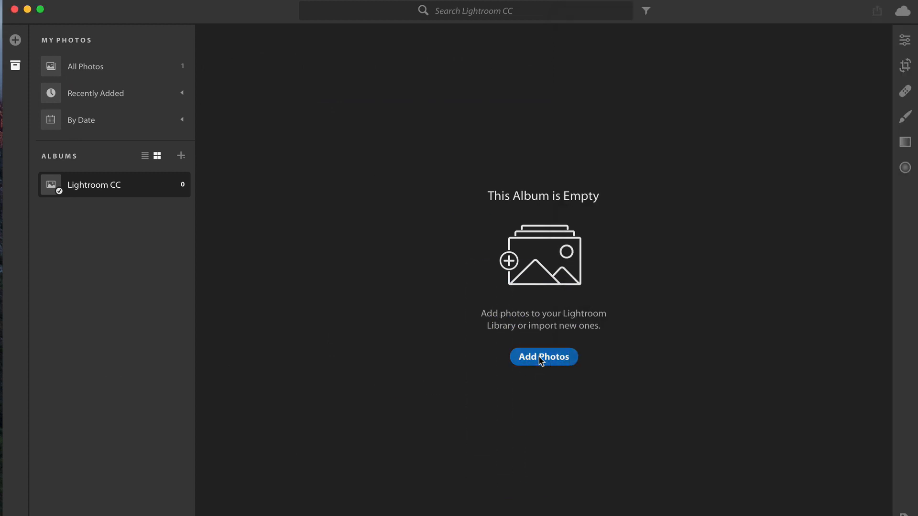
click(471, 156)
scroll(472, 157, down, 2)
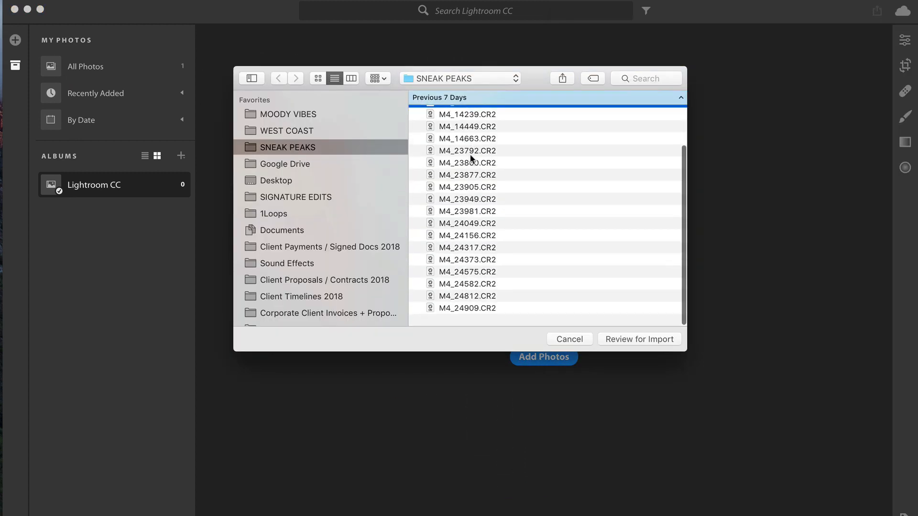
shift+click(483, 320)
click(638, 338)
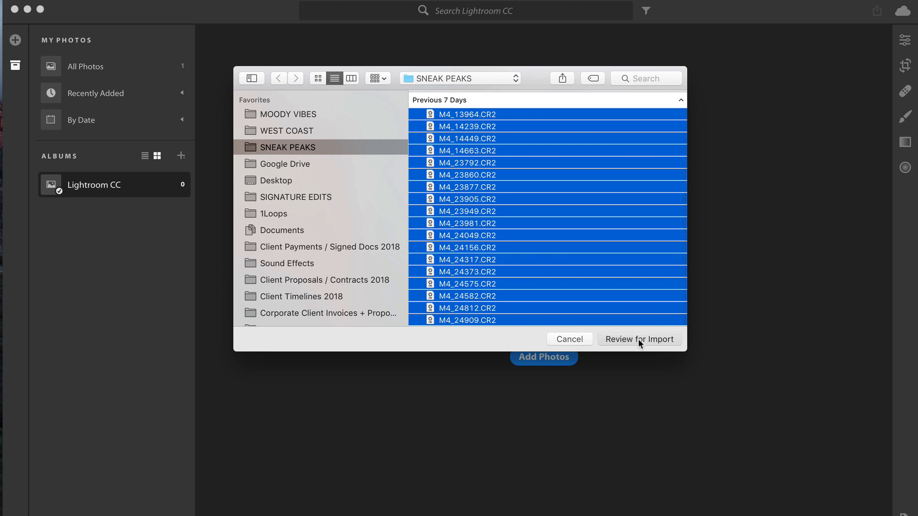
- Review the SNEAK PEAKS thumbnails, keep all 18 photos checked, and add them to the Lightroom CC album
scroll(433, 361, down, 2)
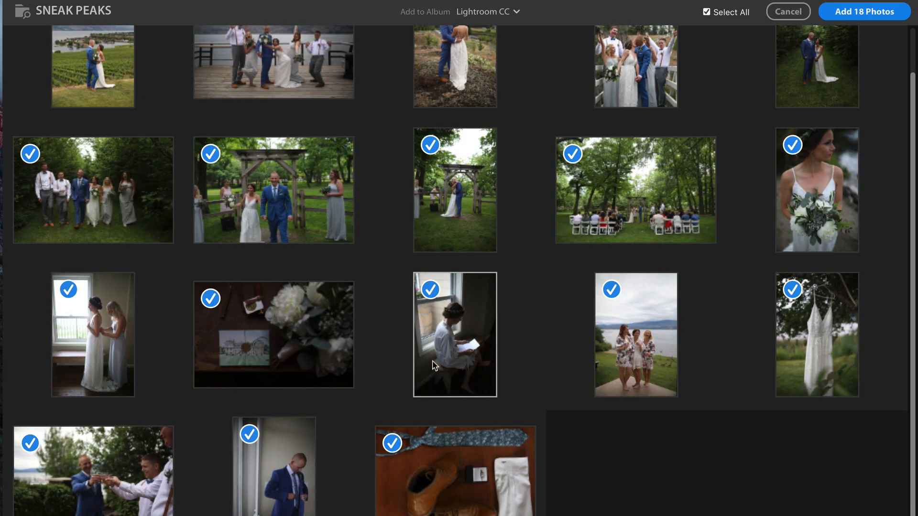
click(428, 153)
click(430, 145)
click(430, 144)
click(430, 144)
scroll(430, 155, up, 2)
click(856, 13)
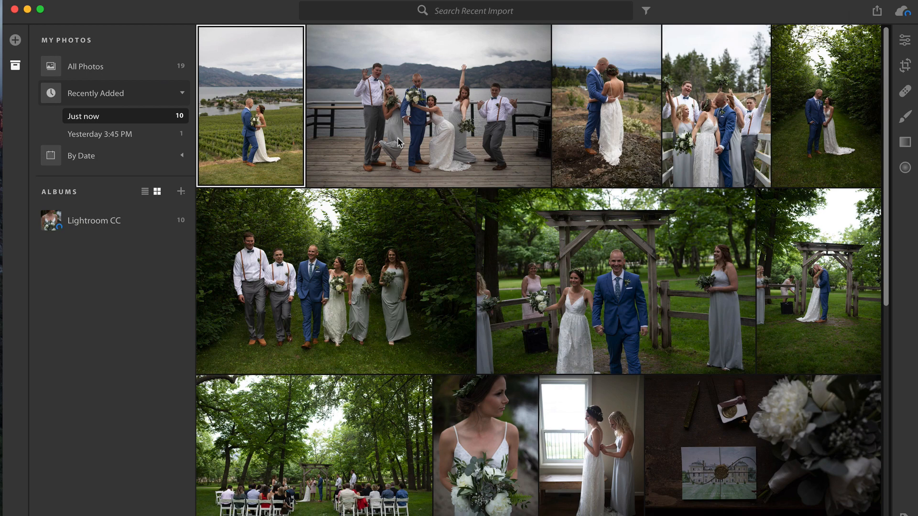
scroll(478, 409, down, 7)
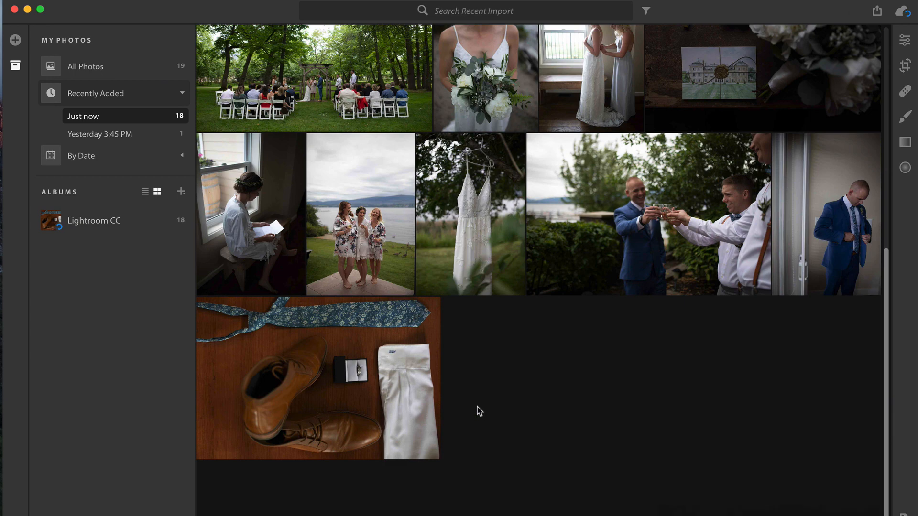
scroll(497, 300, up, 7)
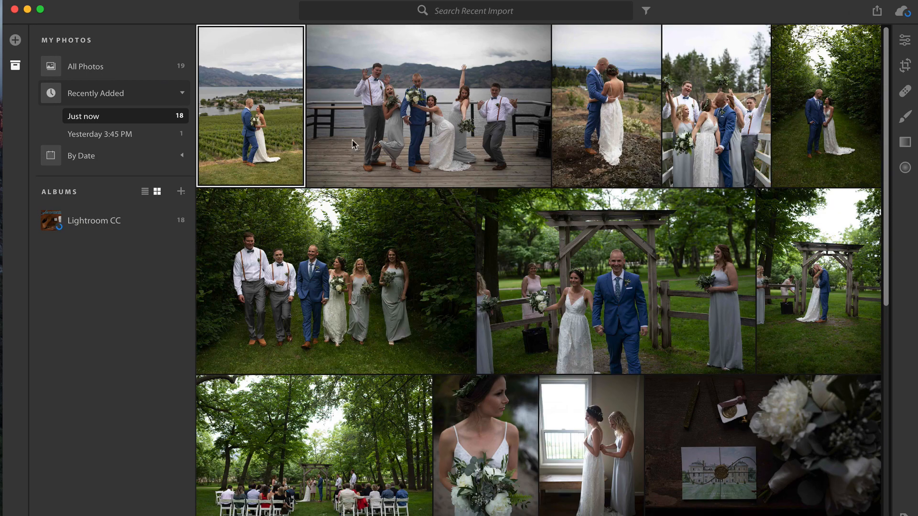
- Open the vineyard couple photo for editing and set Exposure to -0.87, Contrast to +23, Highlights to -25, Shadows to +31 and Blacks to -15
double_click(253, 103)
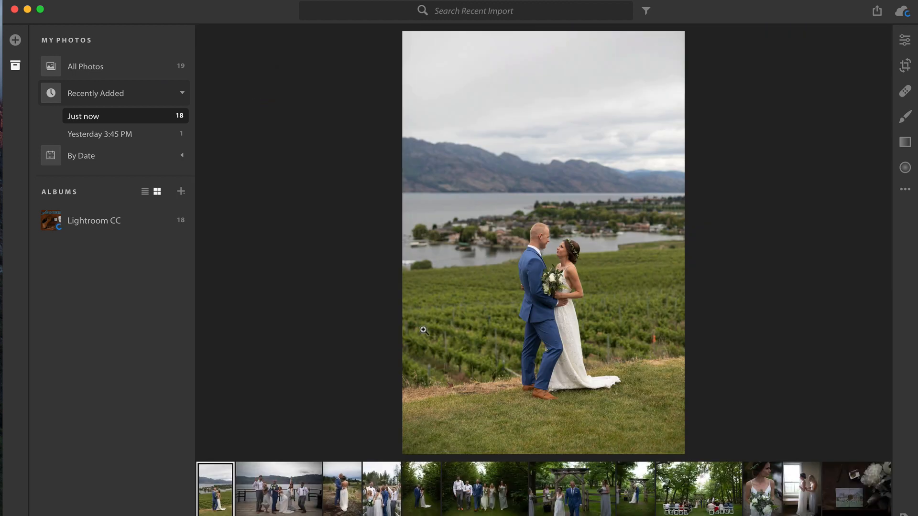
click(905, 40)
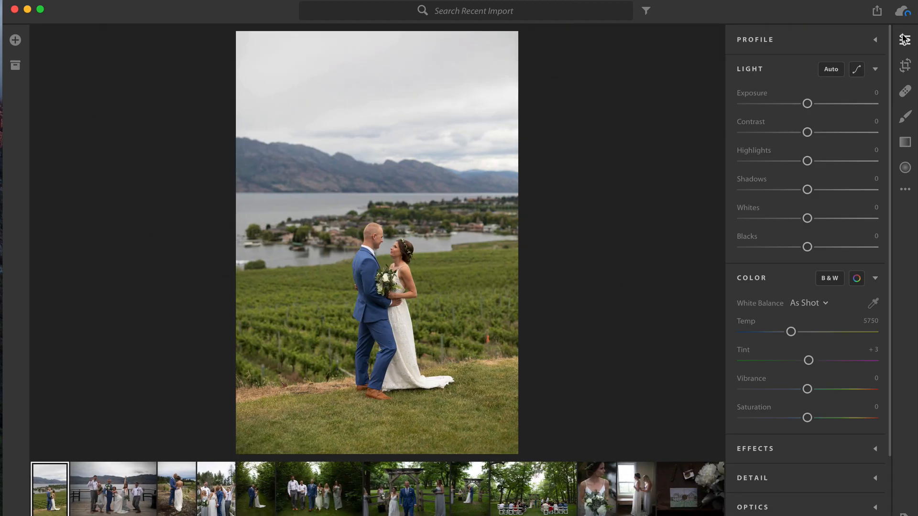
drag(806, 102, 791, 161)
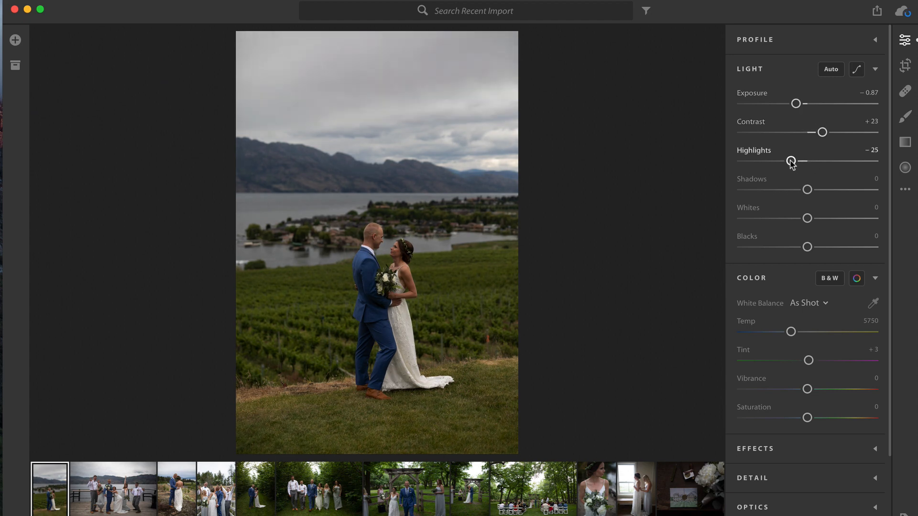
click(827, 190)
drag(807, 247, 797, 246)
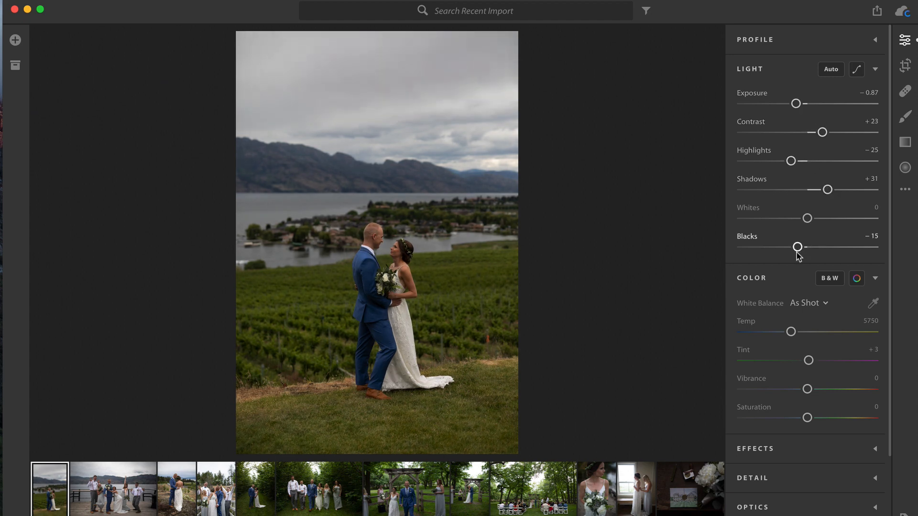
- Warm the couple photo with a Temp of 6479, and set Vibrance to +12 and Saturation to -20
scroll(797, 249, down, 3)
drag(812, 251, 801, 249)
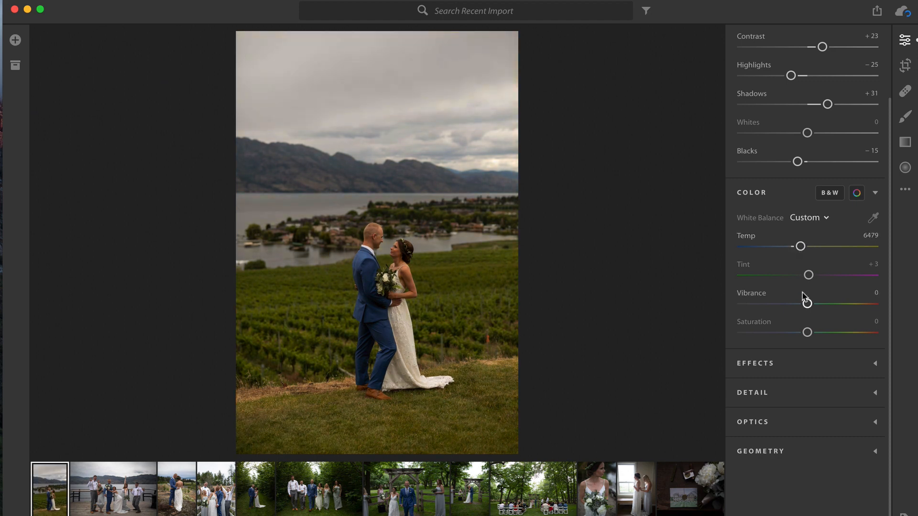
drag(808, 304, 794, 332)
- Set the photo's effects to Clarity +22, Dehaze +13, Vignette +2 and Grain 22
click(800, 362)
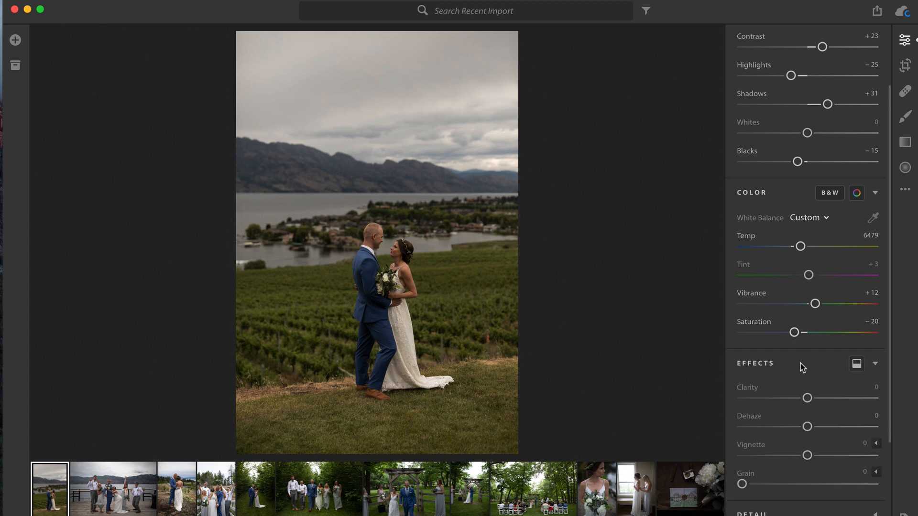
scroll(838, 349, down, 5)
drag(809, 276, 823, 277)
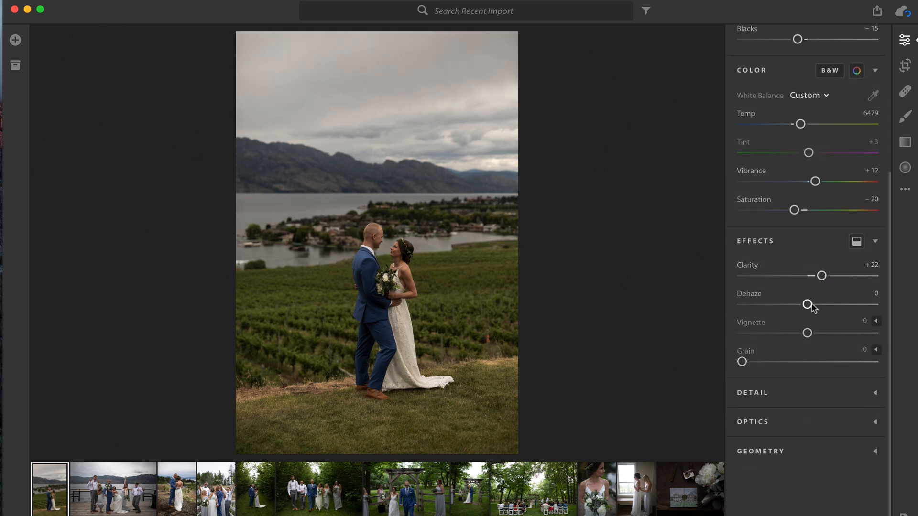
drag(812, 304, 816, 304)
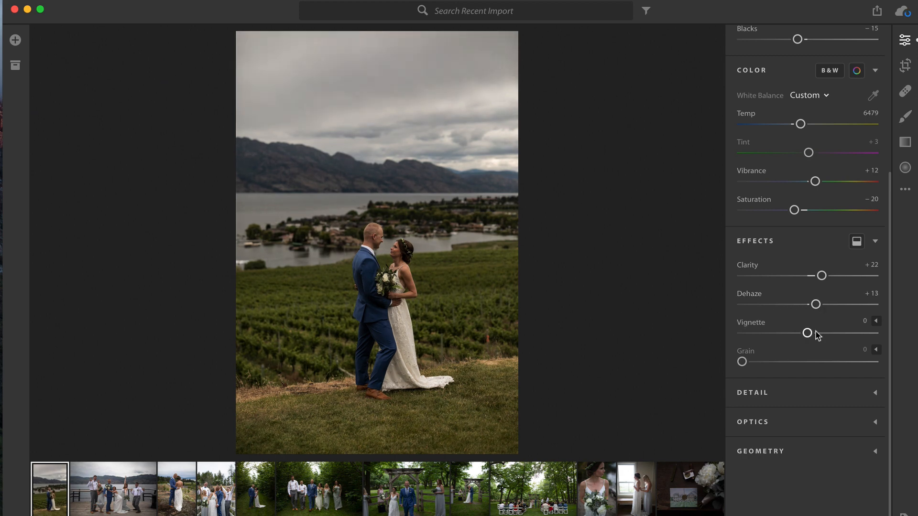
mouse_move(808, 333)
mouse_down()
mouse_move(784, 333)
mouse_move(809, 334)
mouse_up()
click(770, 362)
- Expand the Detail settings and brighten the couple photo by setting Exposure to -0.41
click(857, 402)
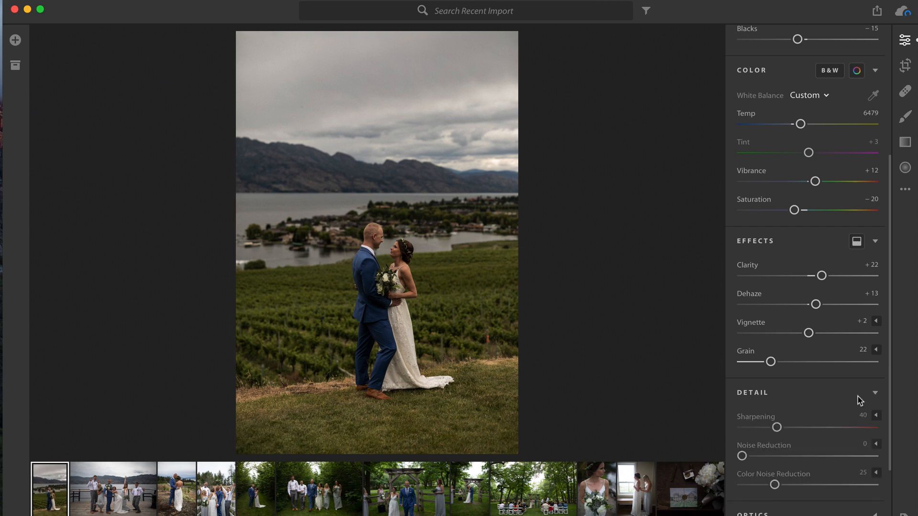
scroll(814, 429, down, 2)
scroll(816, 429, up, 5)
scroll(816, 430, up, 2)
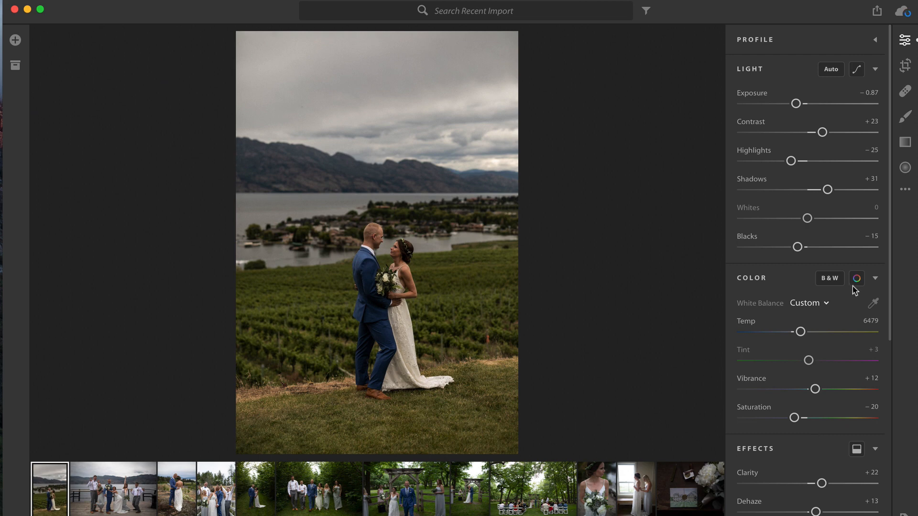
drag(807, 104, 801, 103)
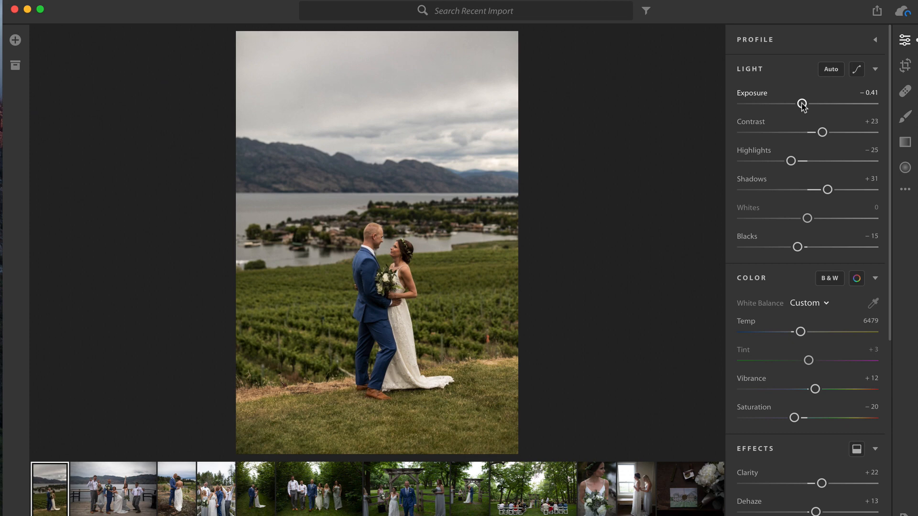
- Set Sharpening to 42, enable lens corrections for the photo, and expand the Geometry settings
scroll(781, 375, down, 10)
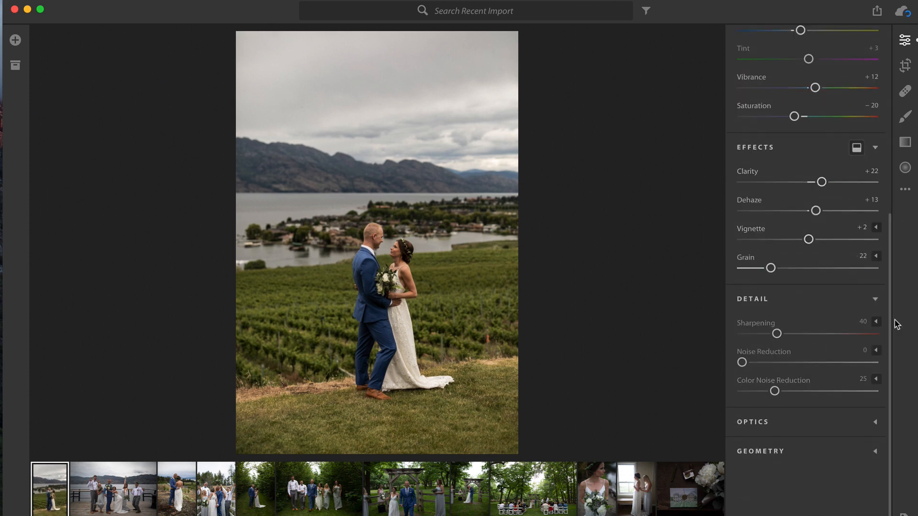
mouse_move(777, 334)
mouse_down()
mouse_move(791, 333)
mouse_move(780, 336)
mouse_up()
click(779, 423)
scroll(850, 375, down, 2)
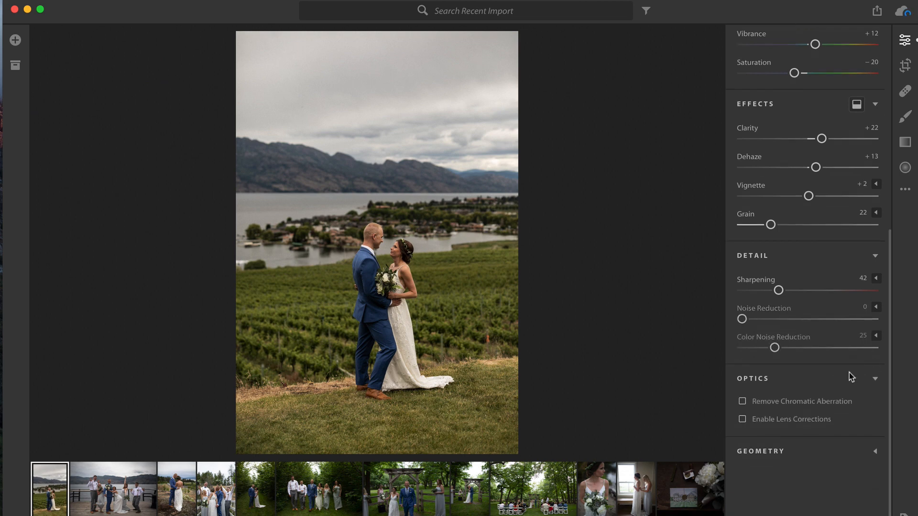
click(742, 419)
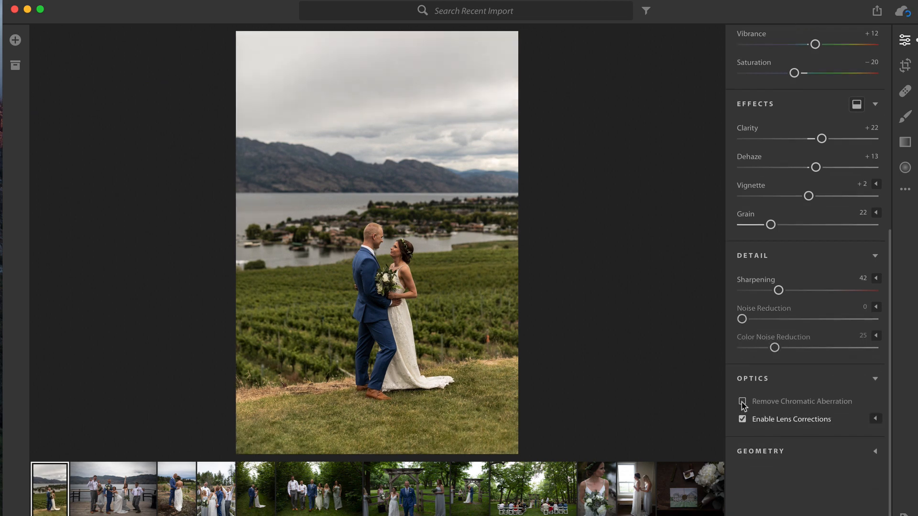
click(775, 447)
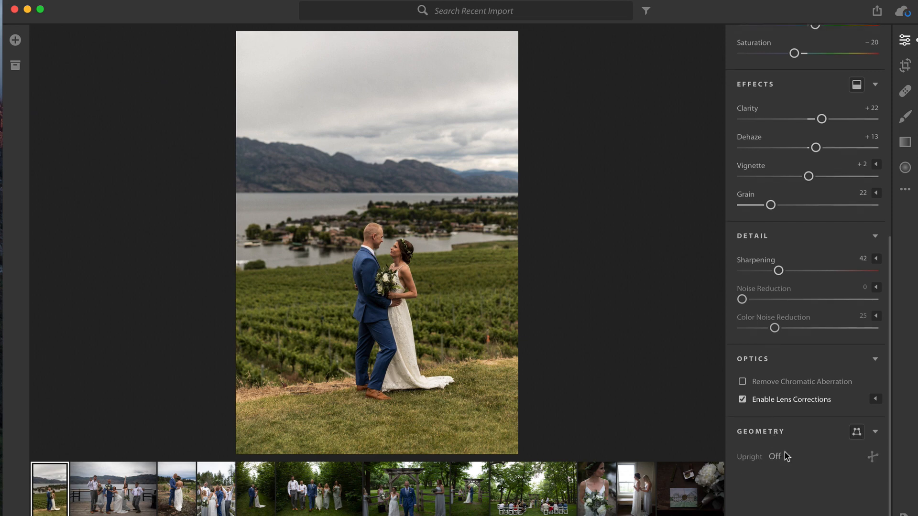
- Collapse the Light, Color, Effects, Detail, Optics and Geometry sections of the edit settings
scroll(812, 435, up, 10)
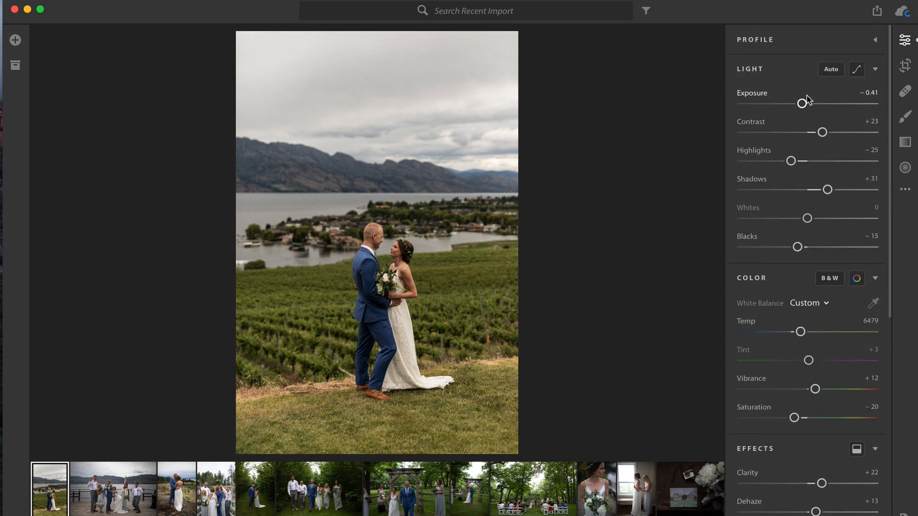
click(796, 65)
click(796, 98)
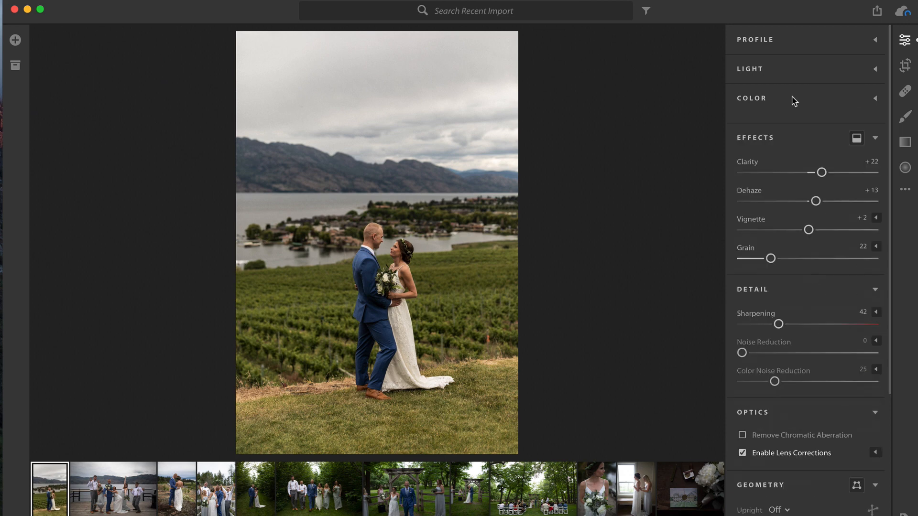
click(797, 135)
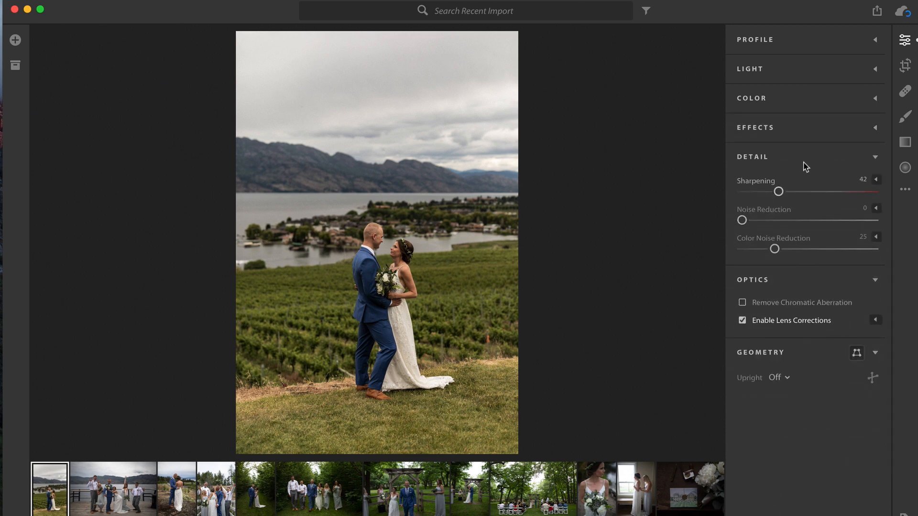
click(806, 167)
click(808, 188)
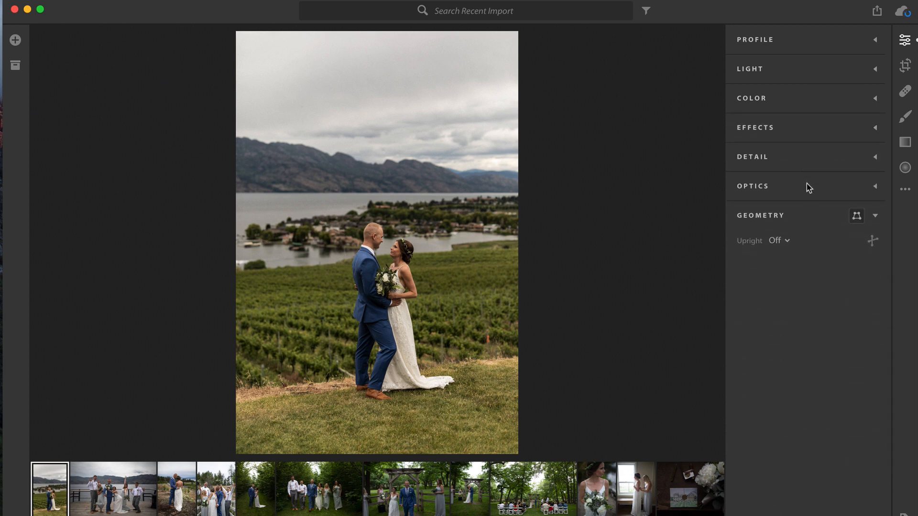
click(812, 226)
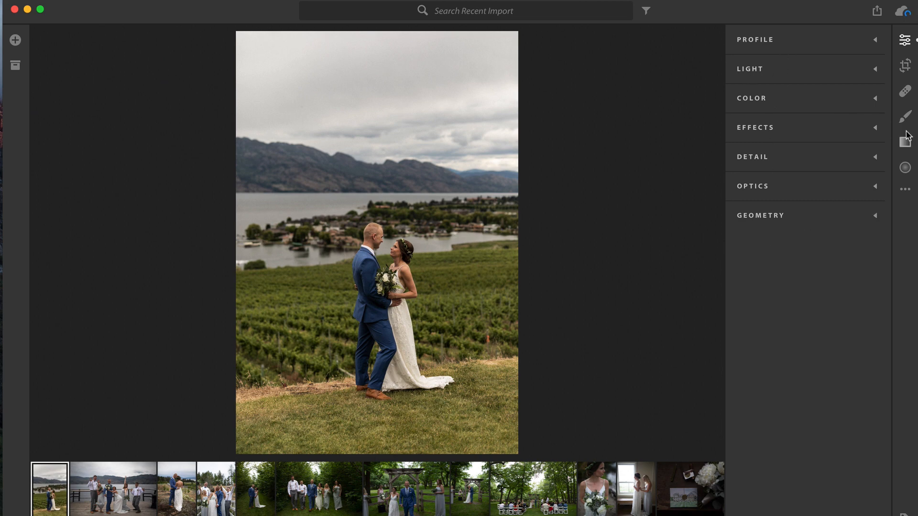
- Look through the crop, healing, brush, linear gradient and radial gradient tools and their settings
click(905, 66)
click(905, 65)
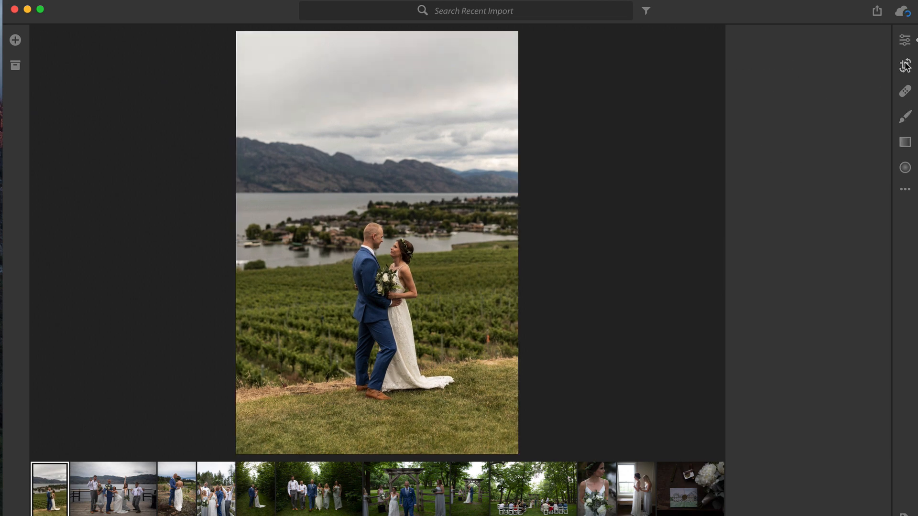
click(907, 96)
click(906, 119)
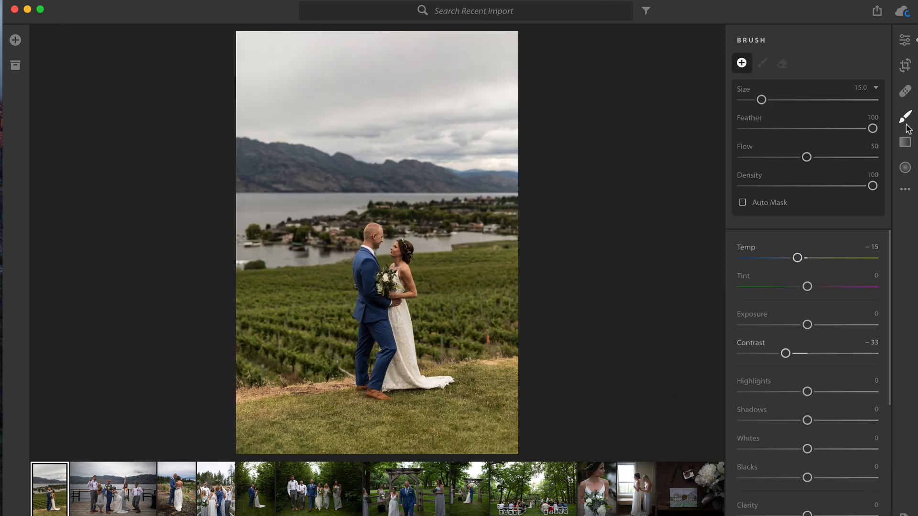
click(908, 143)
click(905, 168)
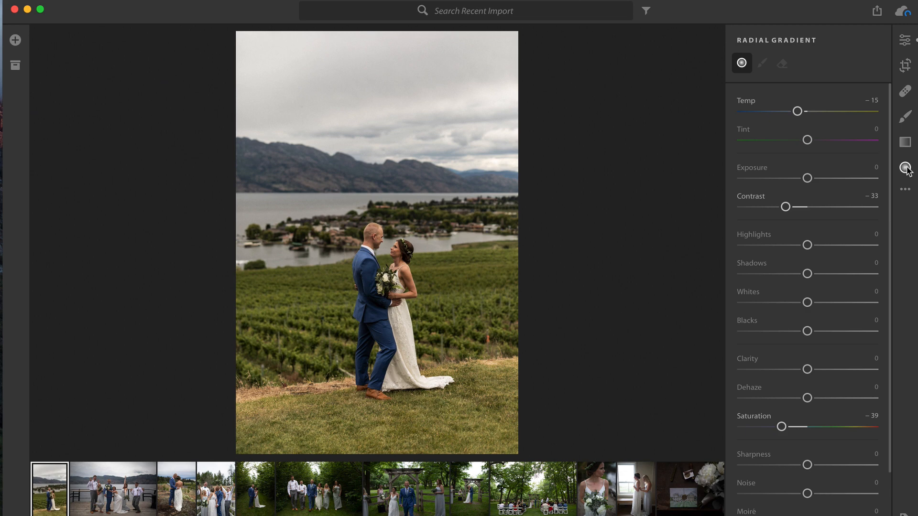
click(906, 144)
- Paint a brush adjustment over the vineyard beside the couple and set its Contrast to +100
click(907, 118)
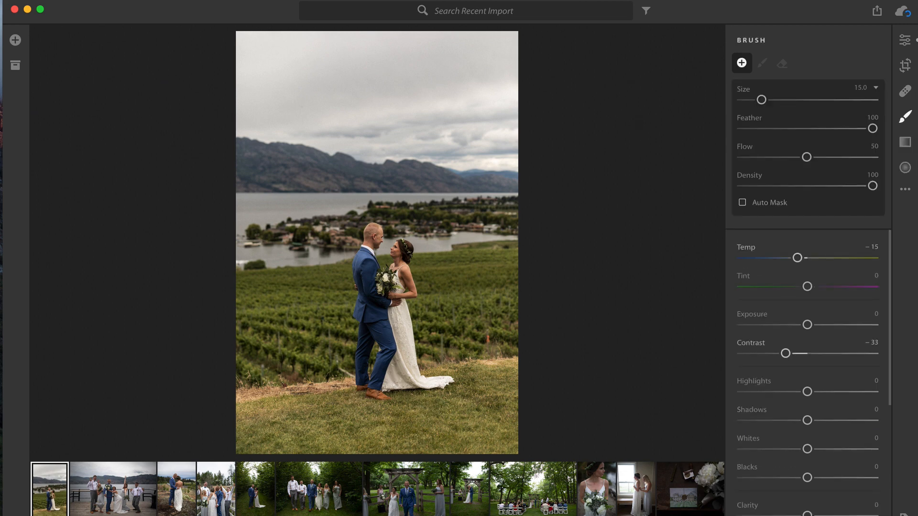
mouse_move(282, 311)
mouse_down()
mouse_move(268, 292)
mouse_move(265, 343)
mouse_move(330, 335)
mouse_up()
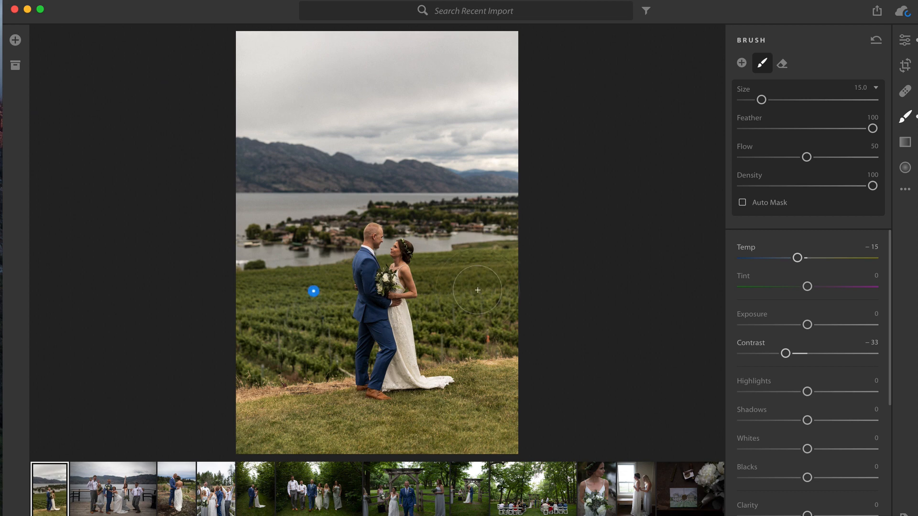
drag(822, 353, 873, 354)
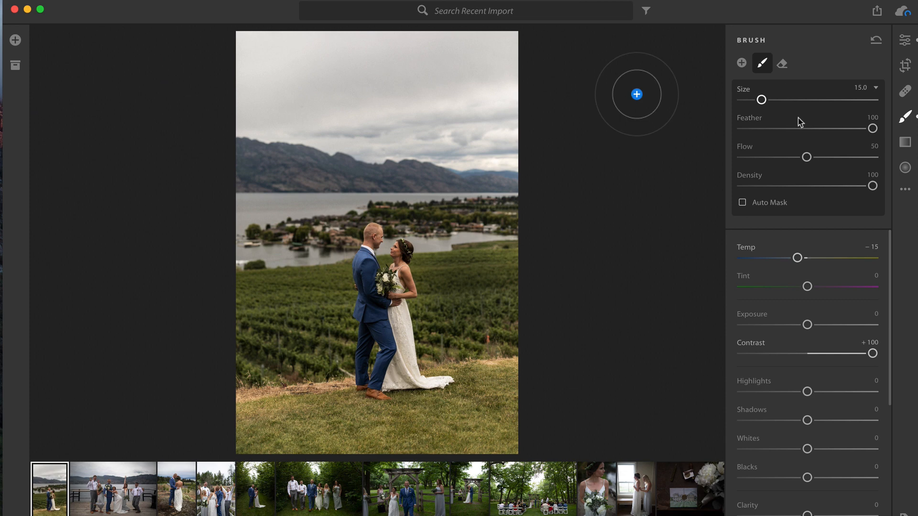
- Add a linear gradient over the sky, from the lake to the photo's upper edge, and set its Exposure to -1.01
click(905, 142)
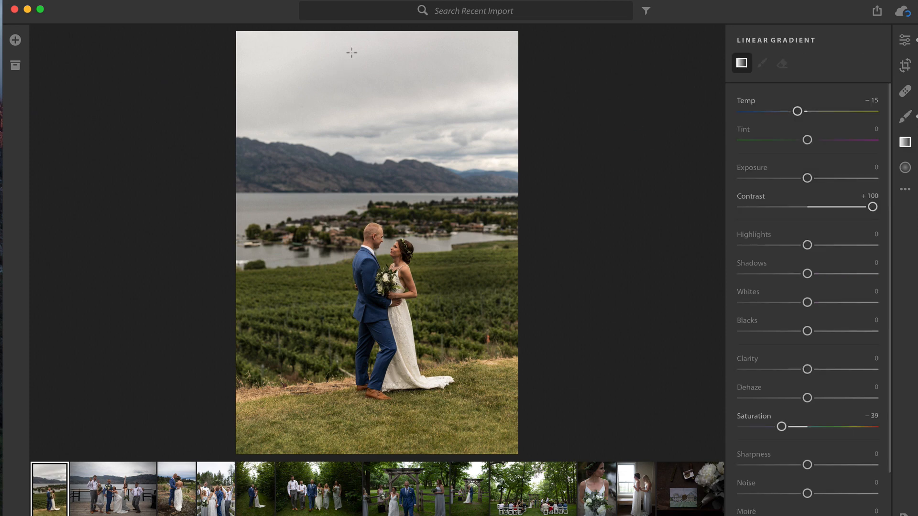
drag(360, 210, 357, 35)
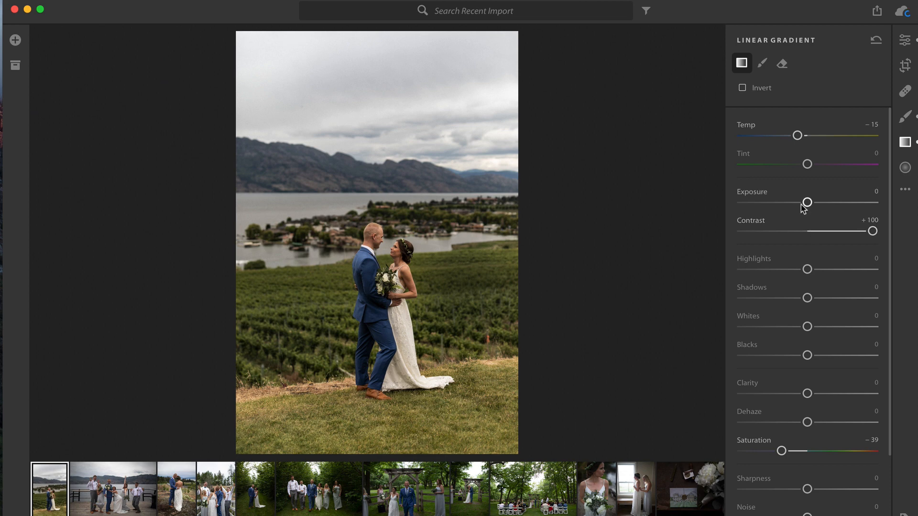
mouse_move(802, 206)
mouse_down()
mouse_move(783, 206)
mouse_move(791, 205)
mouse_up()
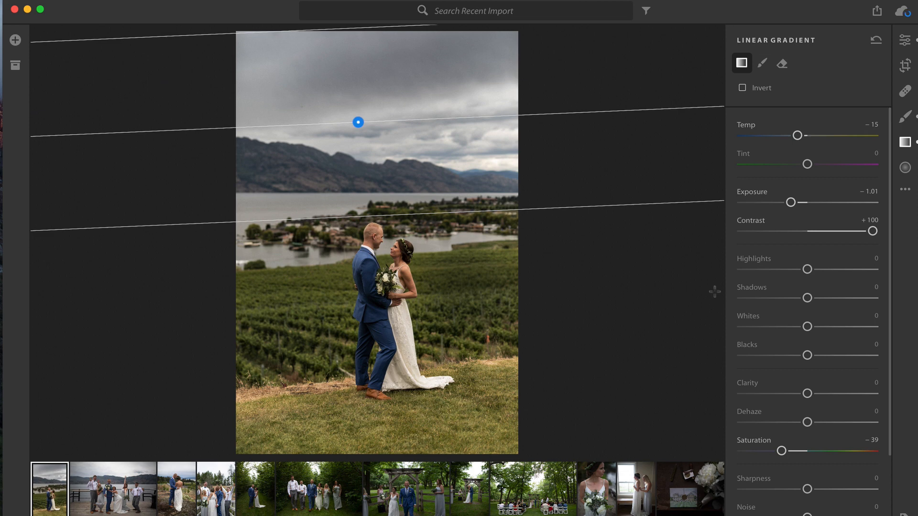
- Place a radial gradient around the couple and widen it to a nearly circular shape
click(905, 167)
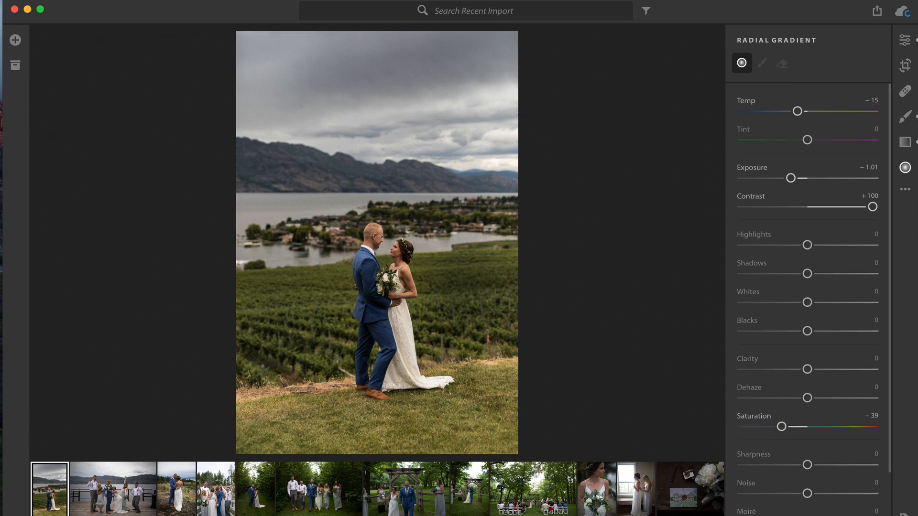
drag(373, 290, 459, 400)
drag(420, 315, 420, 332)
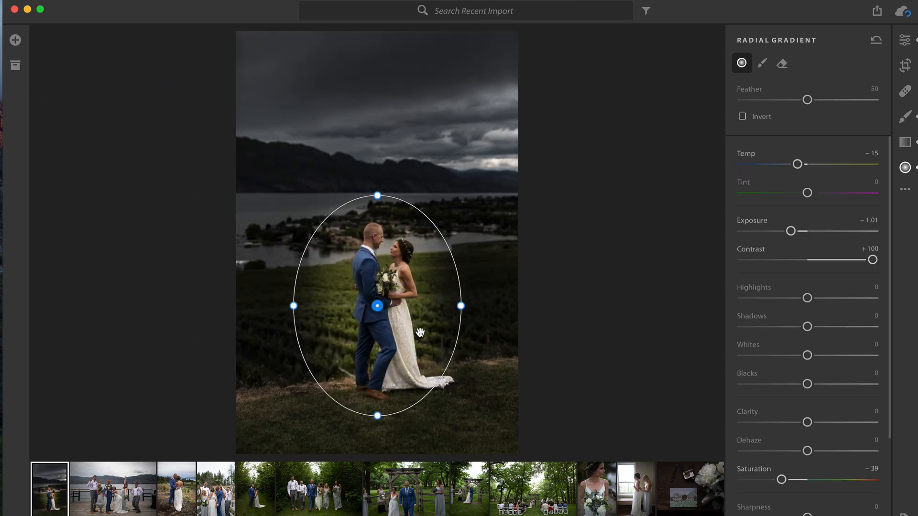
drag(461, 305, 481, 306)
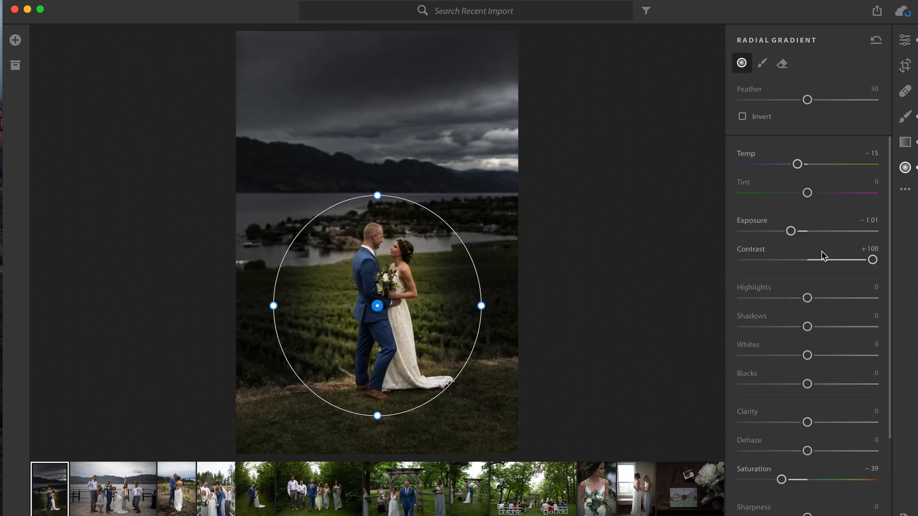
- Set the radial gradient's Exposure to -0.19, reset its Contrast and Saturation to 0, and delete the gradient
click(804, 231)
click(818, 260)
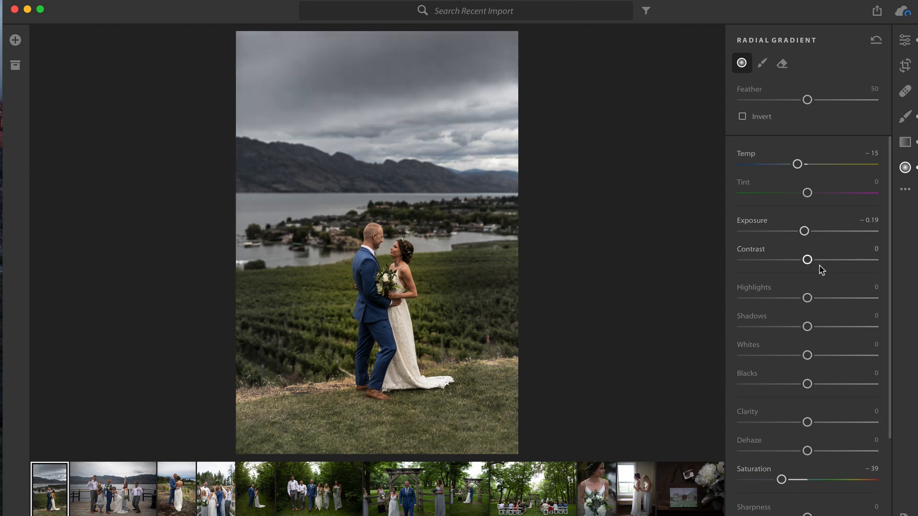
double_click(780, 481)
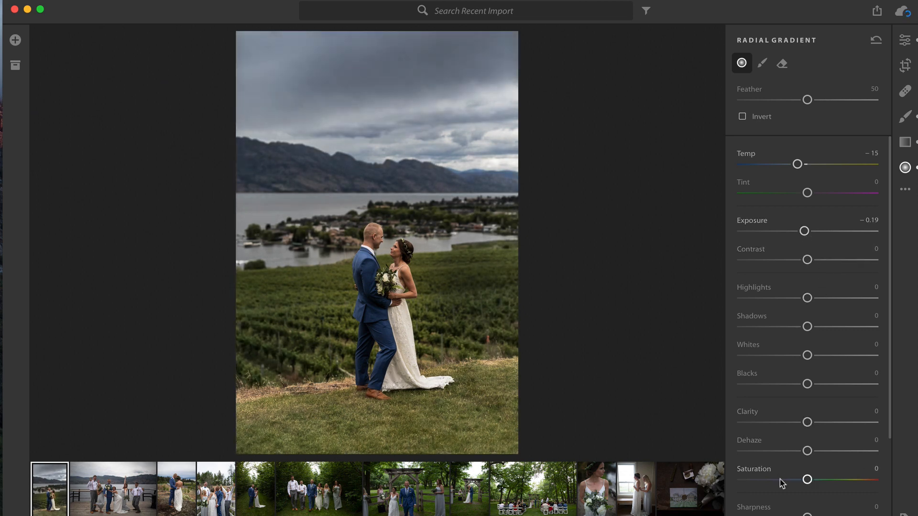
click(378, 307)
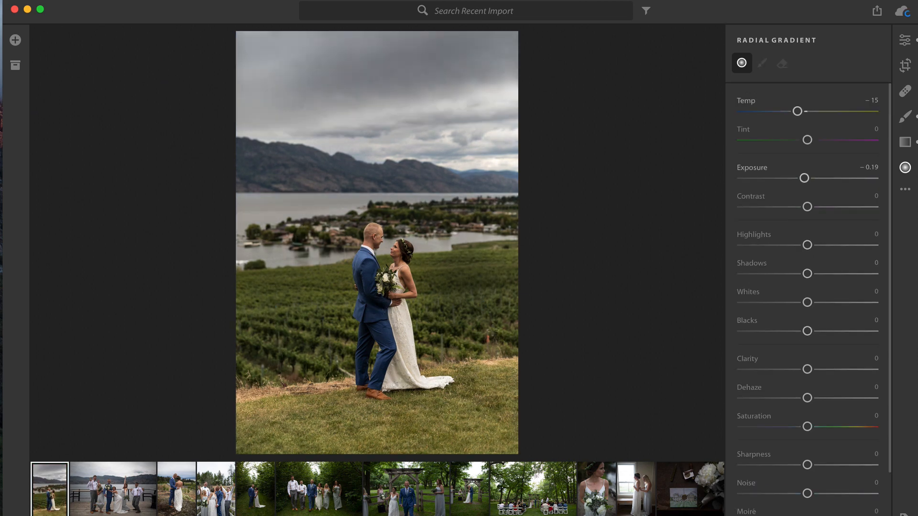
- Show the original, unadjusted version of the vineyard photo for comparison and dismiss the tip
click(906, 190)
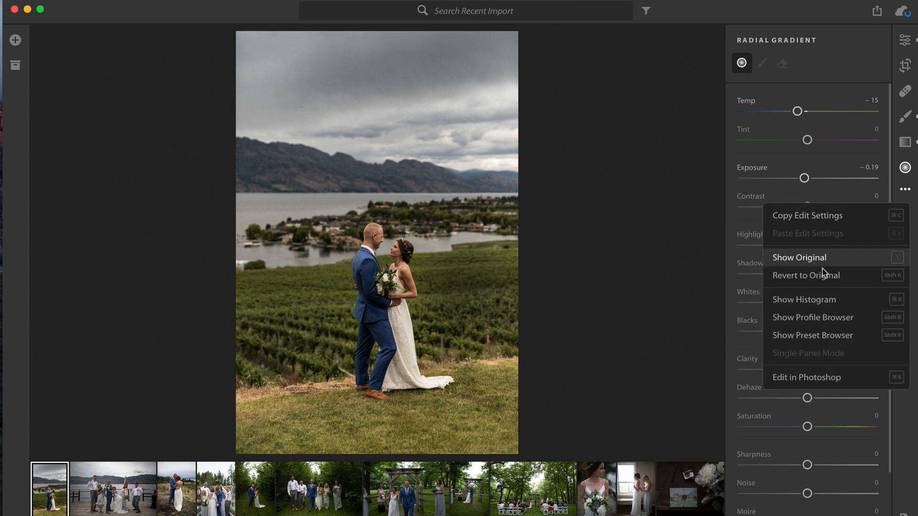
click(839, 264)
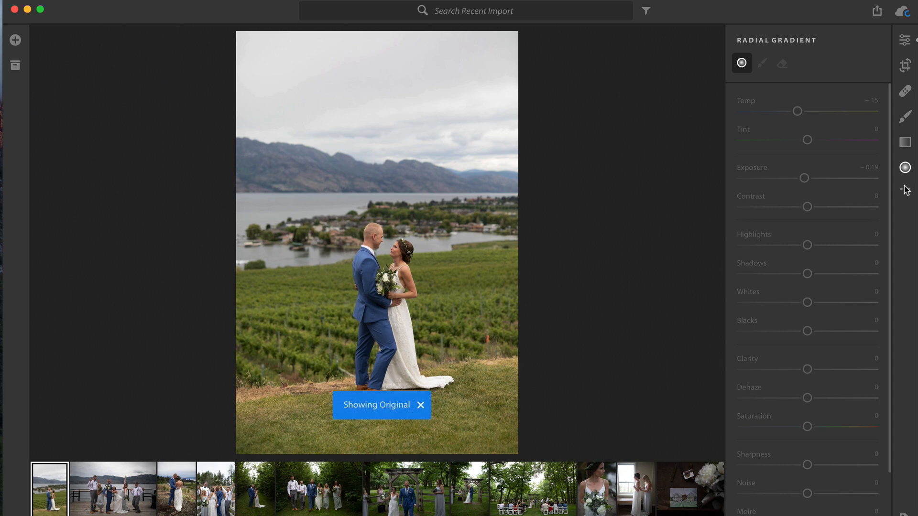
click(659, 118)
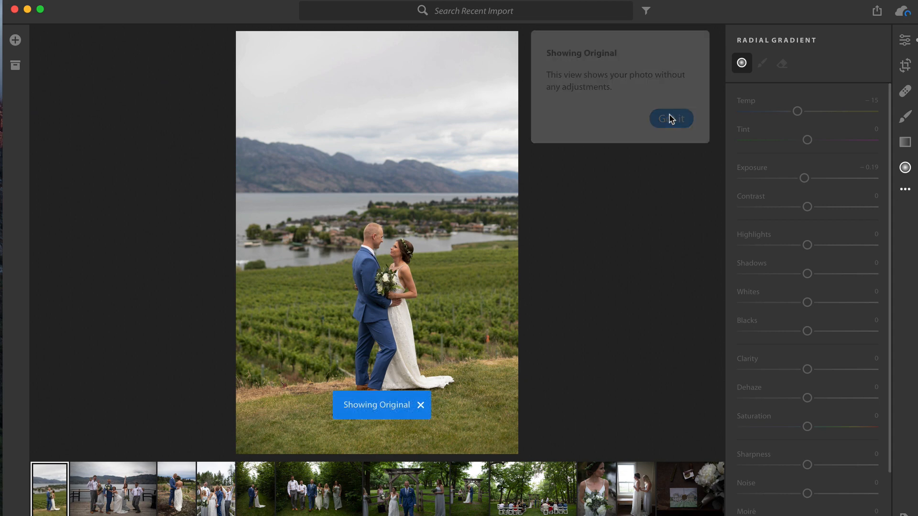
- Look through the favorite profiles in the Profile Browser, dismiss the tip, and return to the edit controls
click(905, 189)
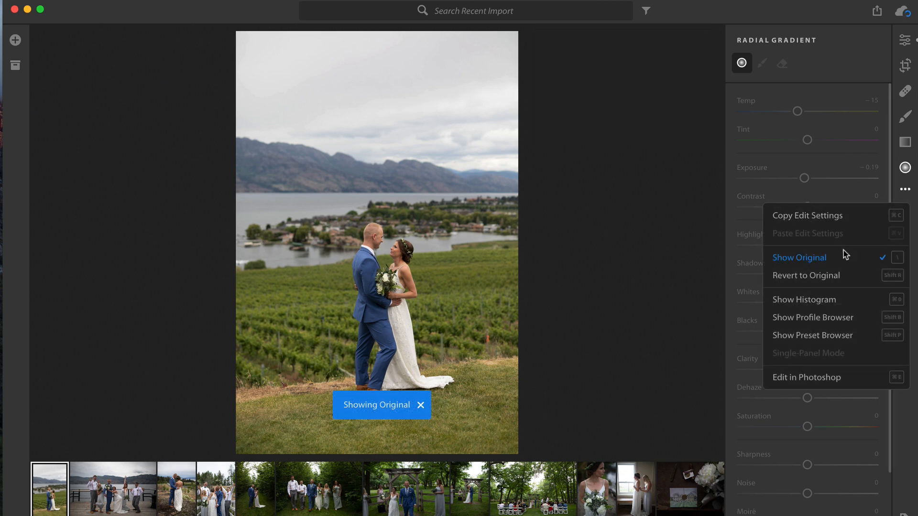
click(839, 318)
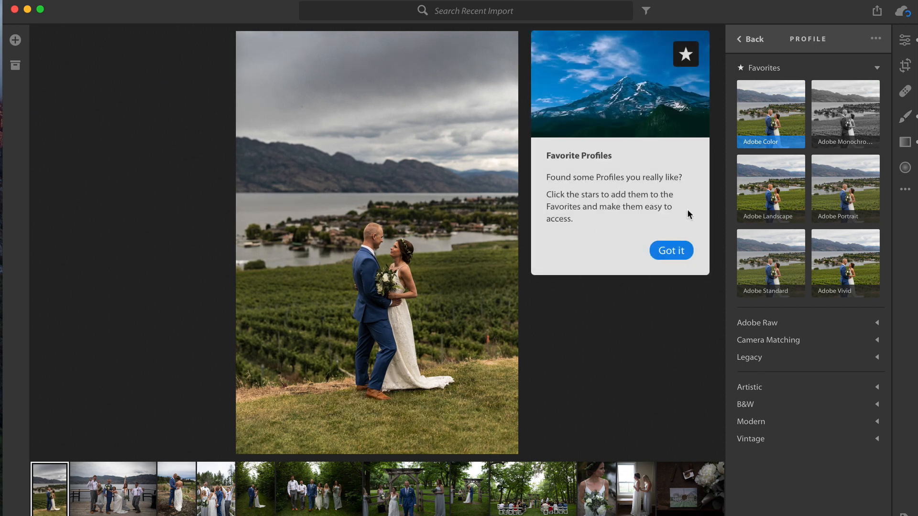
click(672, 250)
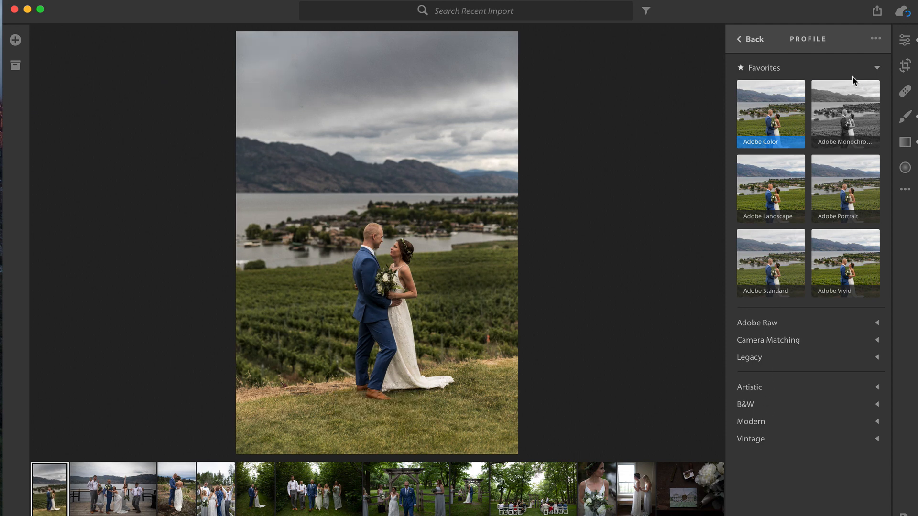
click(744, 39)
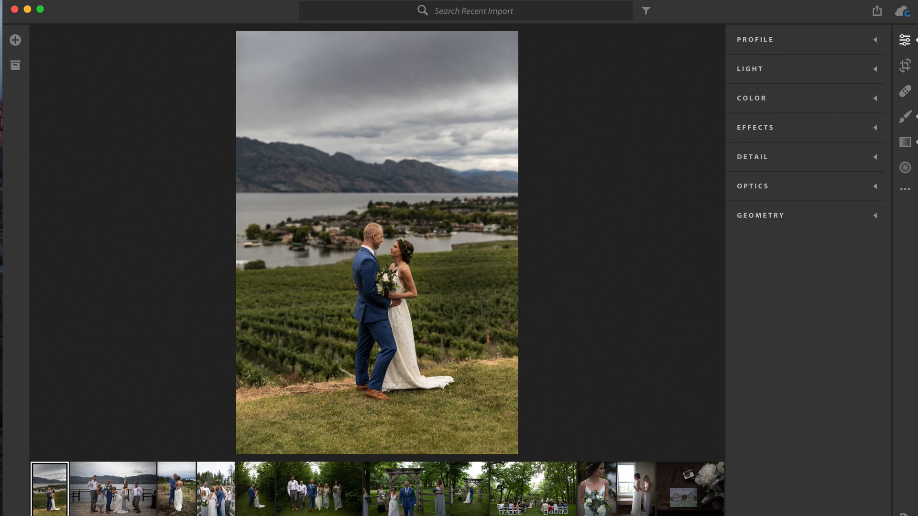
- Look through the available presets, expanding the Color and Creative groups
key(shift+p)
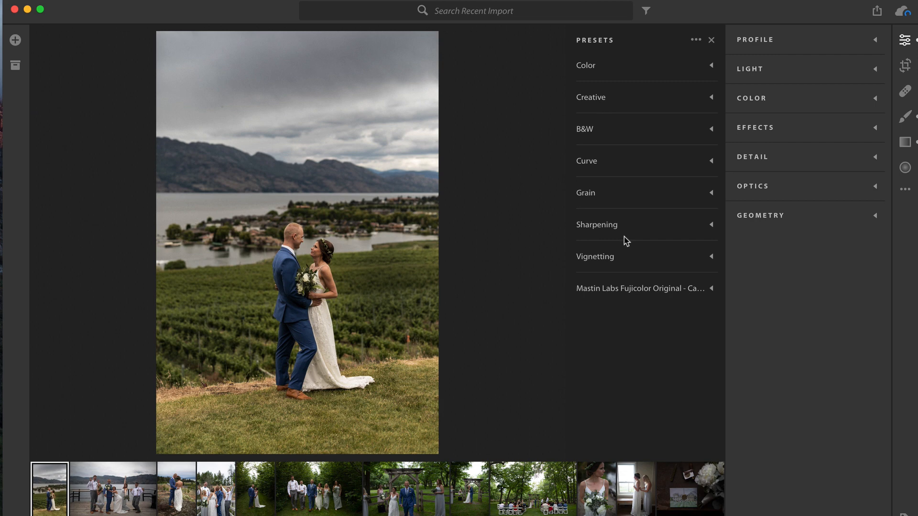
click(615, 73)
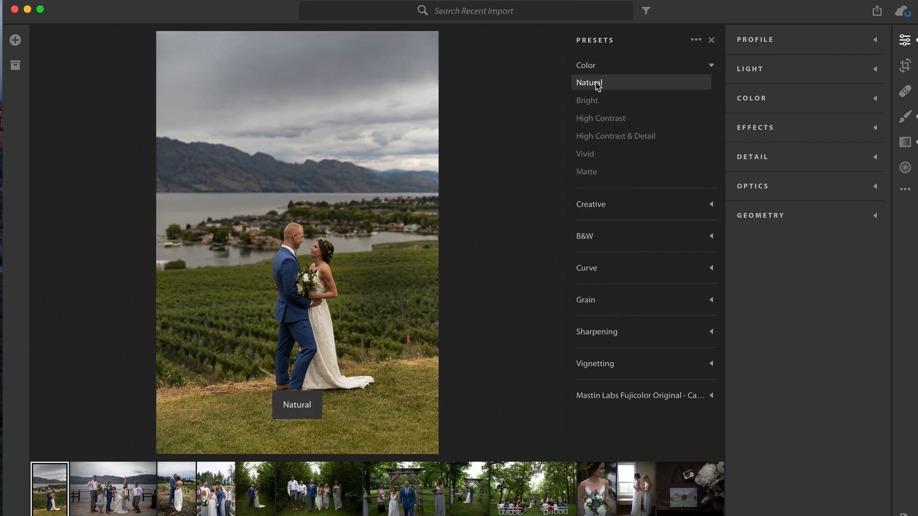
click(601, 209)
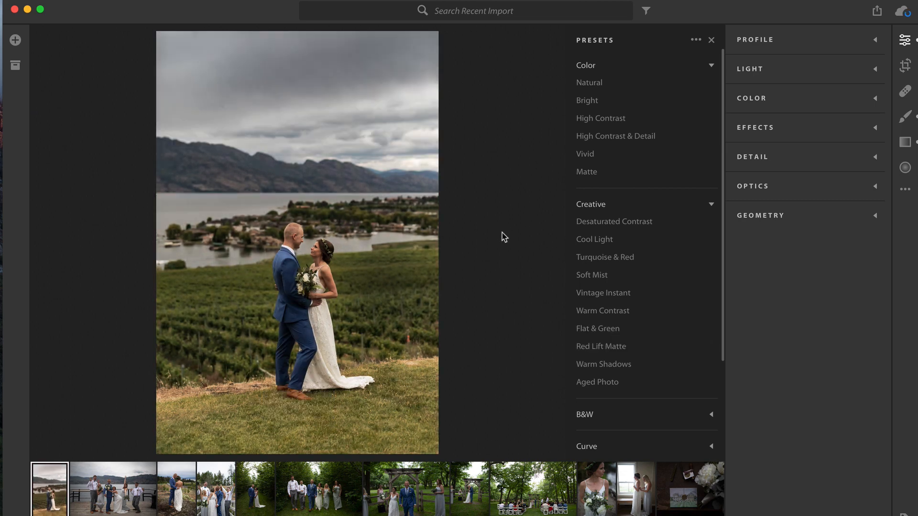
scroll(610, 319, down, 3)
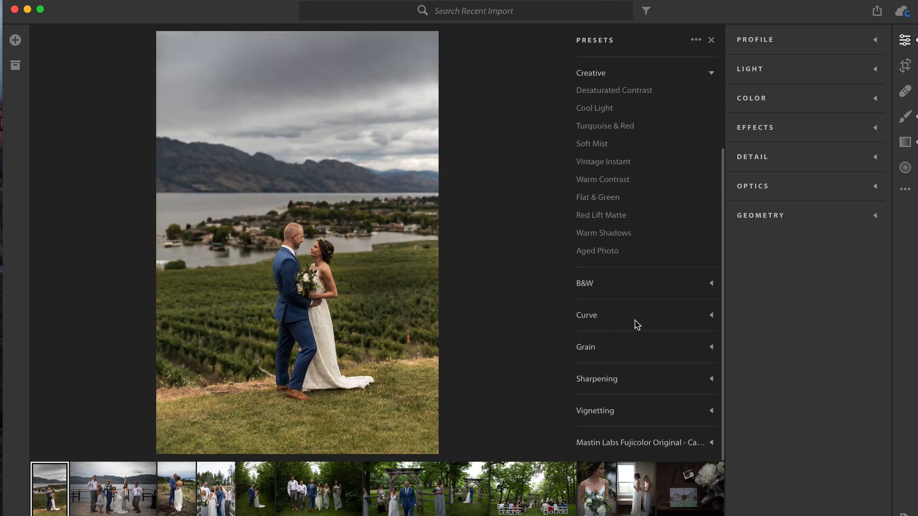
scroll(641, 321, up, 3)
- Import the eight presets from MV 01 Warm to MV 44 Earthy Fade out of the LR Presets folder in MOODY VIBES
click(695, 40)
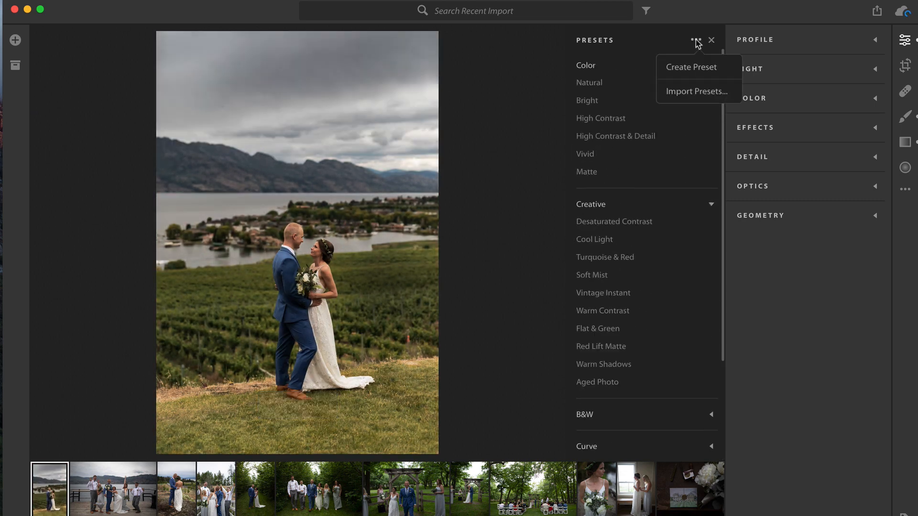
click(677, 92)
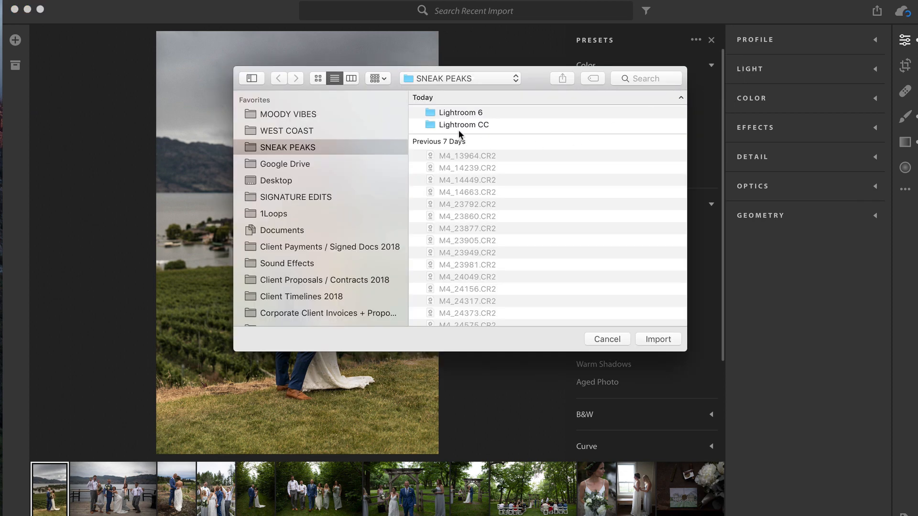
click(298, 133)
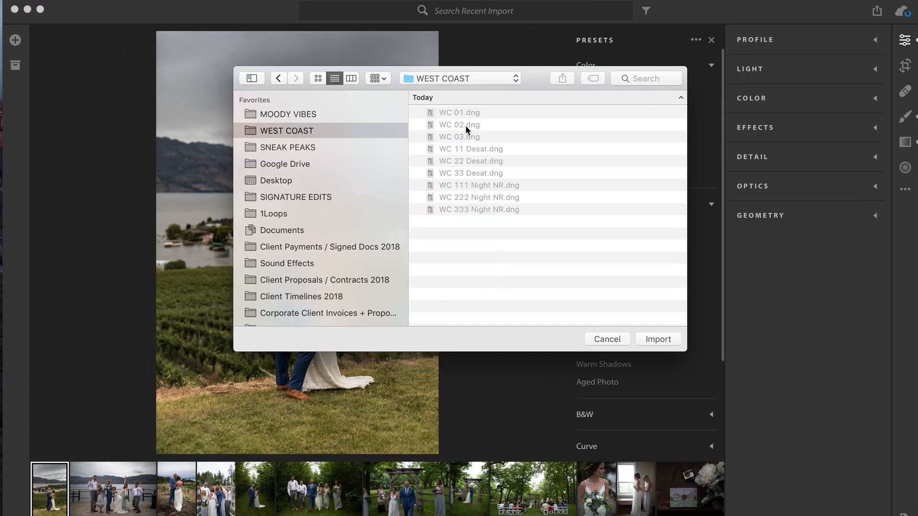
click(333, 116)
double_click(479, 113)
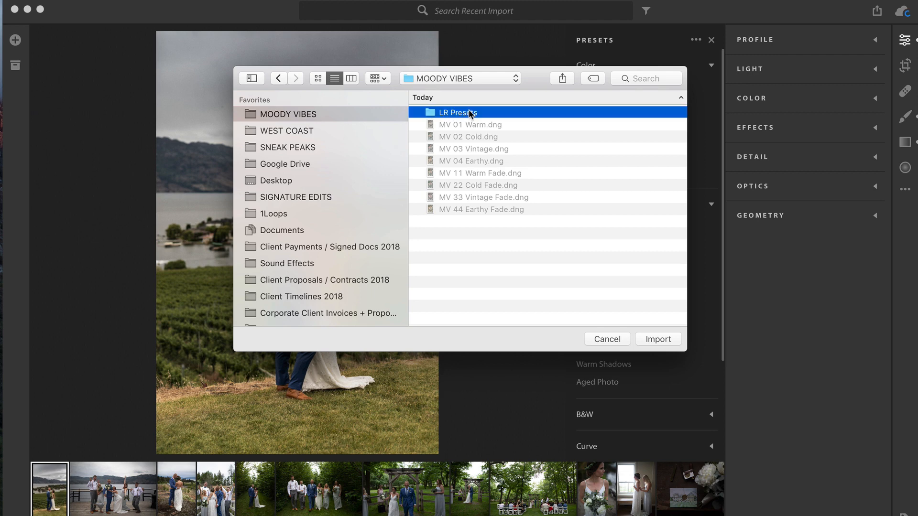
click(488, 127)
shift+click(495, 211)
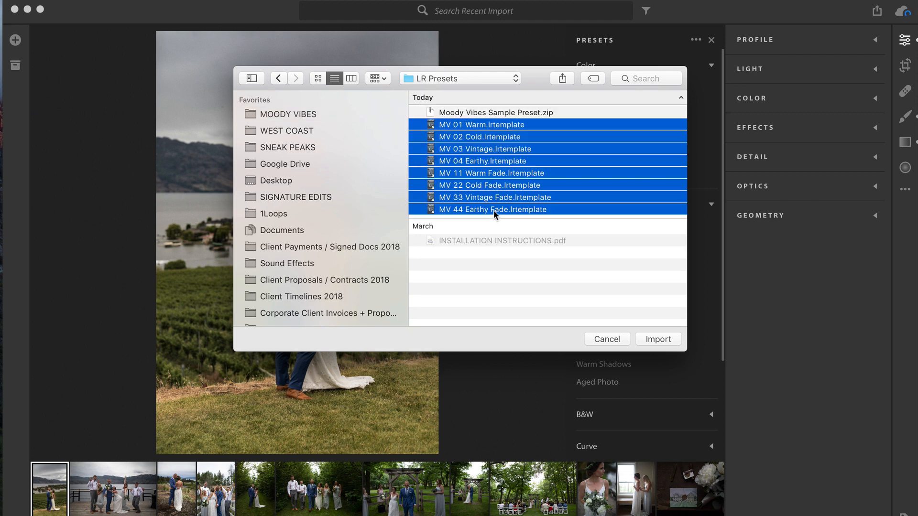
click(656, 340)
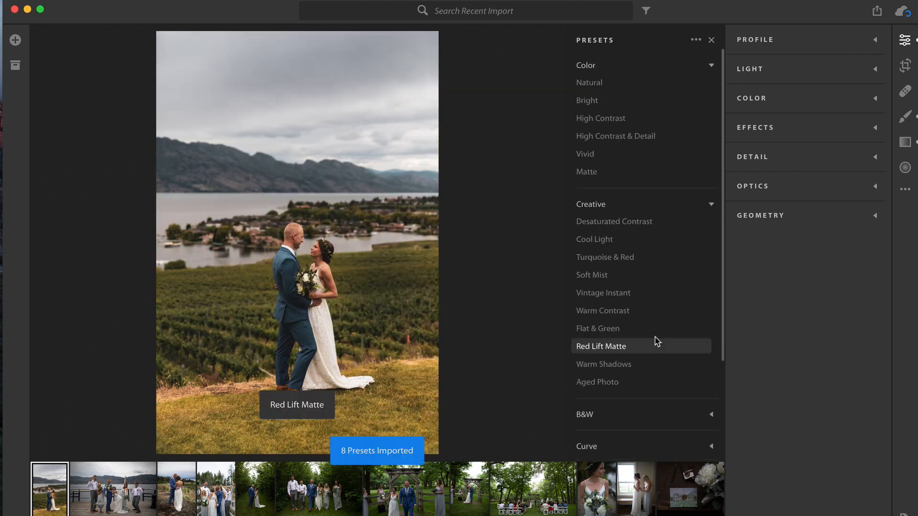
- Apply the user preset MV 11 Warm Fade to the vineyard photo and close the preset browser
click(711, 204)
click(712, 65)
click(712, 321)
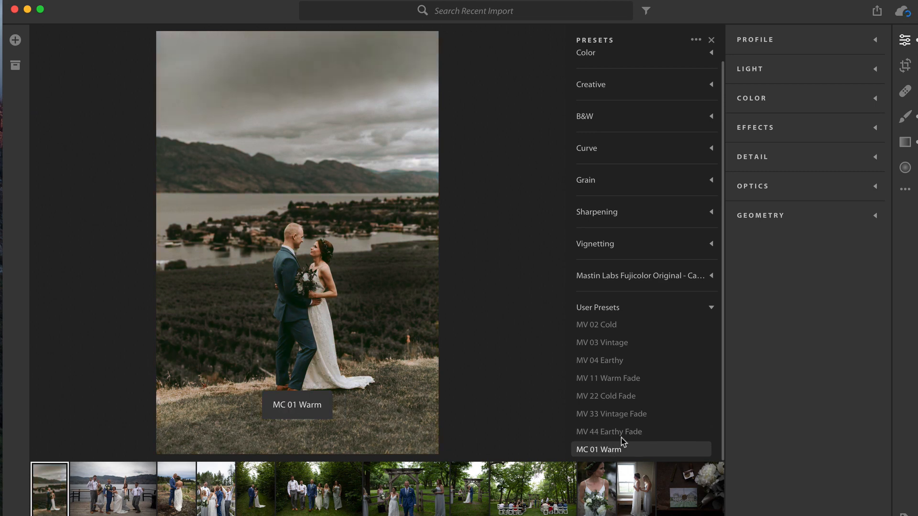
click(618, 345)
click(614, 380)
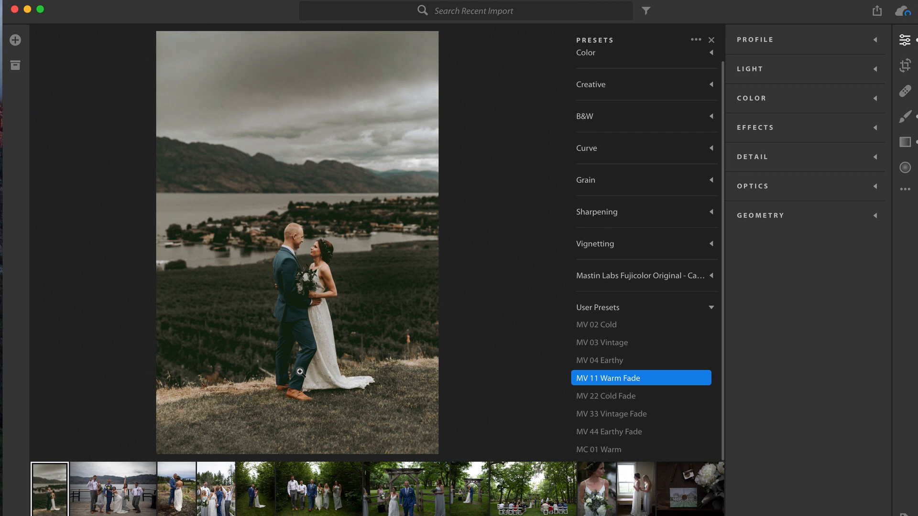
click(698, 41)
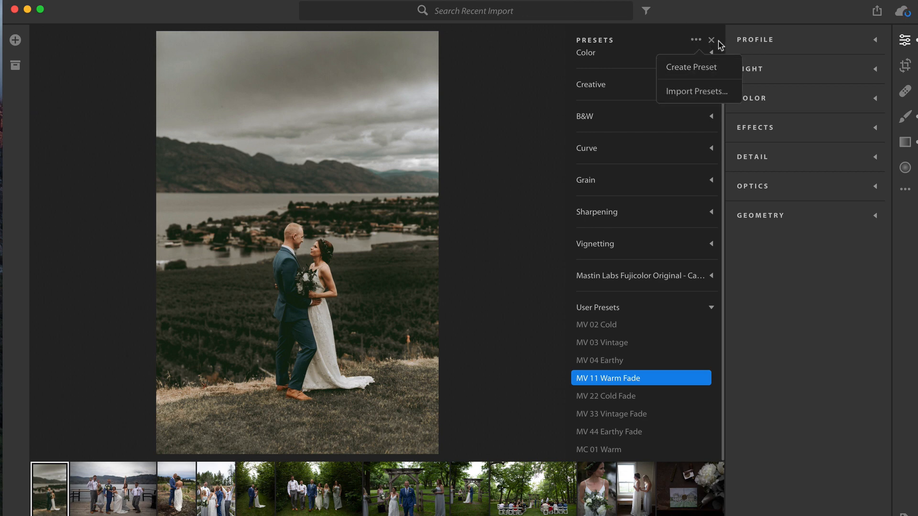
click(716, 40)
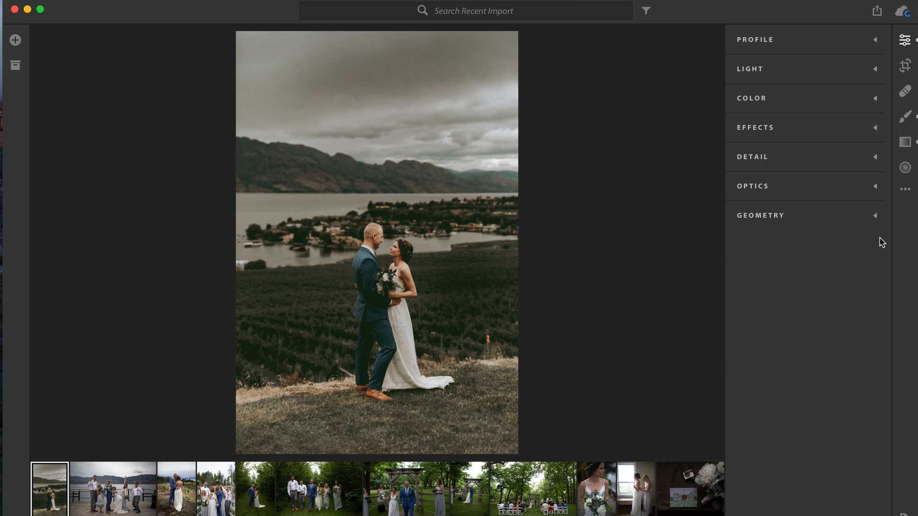
- Copy the vineyard photo's edit settings, paste them onto the wedding party photo on the dock, and compare the two photos
click(907, 191)
click(819, 215)
key(Right)
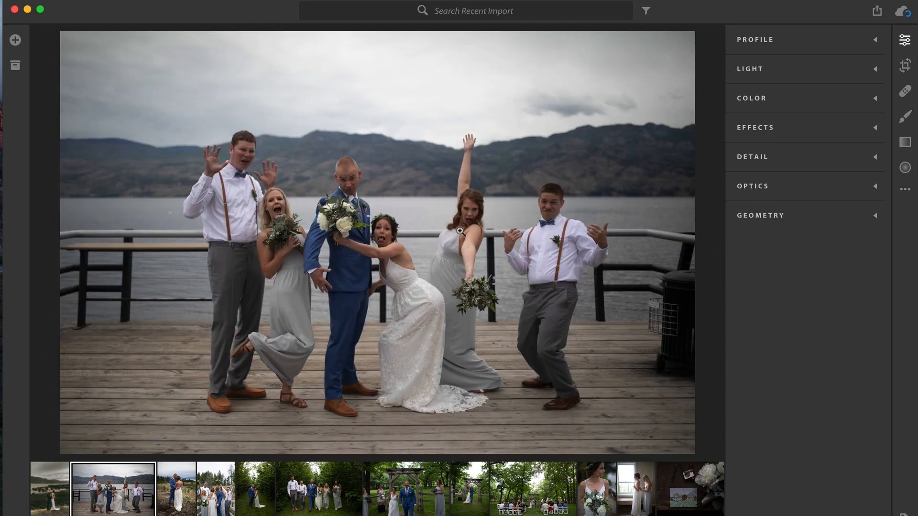
key(super+shift+v)
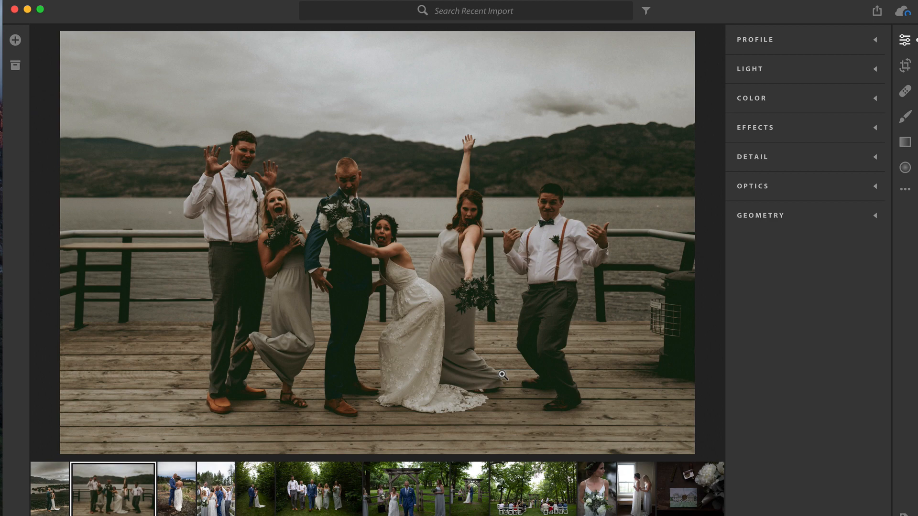
click(44, 493)
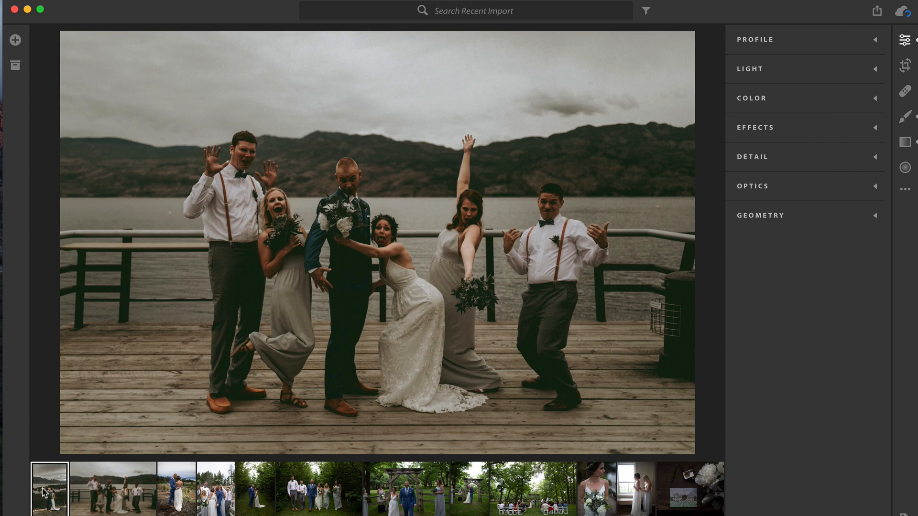
key(Right)
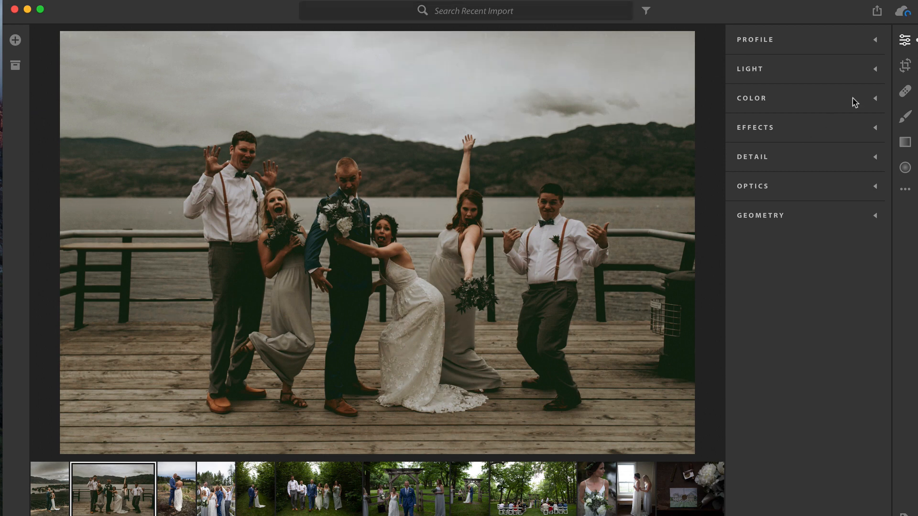
- Paint a vertical brush adjustment over the bridesmaid with the raised arm, using Temp -15 and Exposure -0.19
click(904, 143)
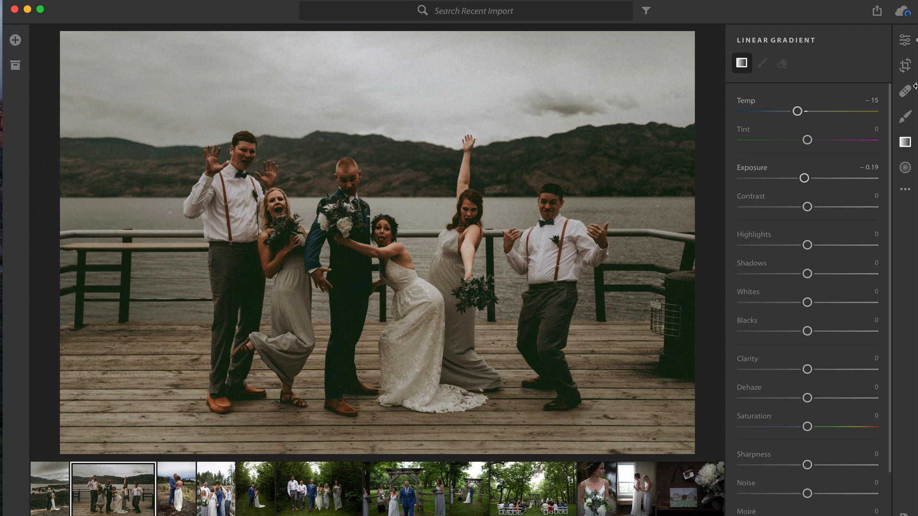
click(907, 170)
click(906, 117)
click(906, 143)
click(906, 117)
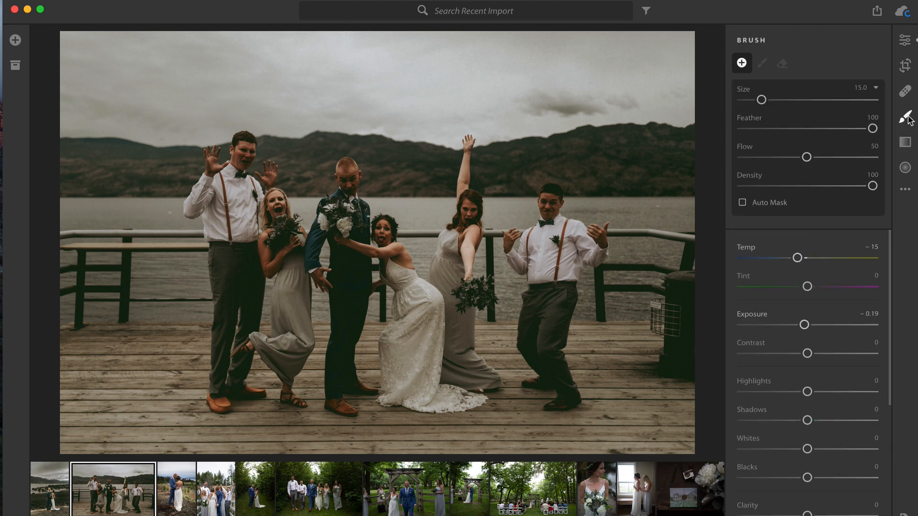
mouse_move(444, 205)
mouse_down()
mouse_move(454, 334)
mouse_move(454, 296)
mouse_up()
drag(486, 97, 484, 346)
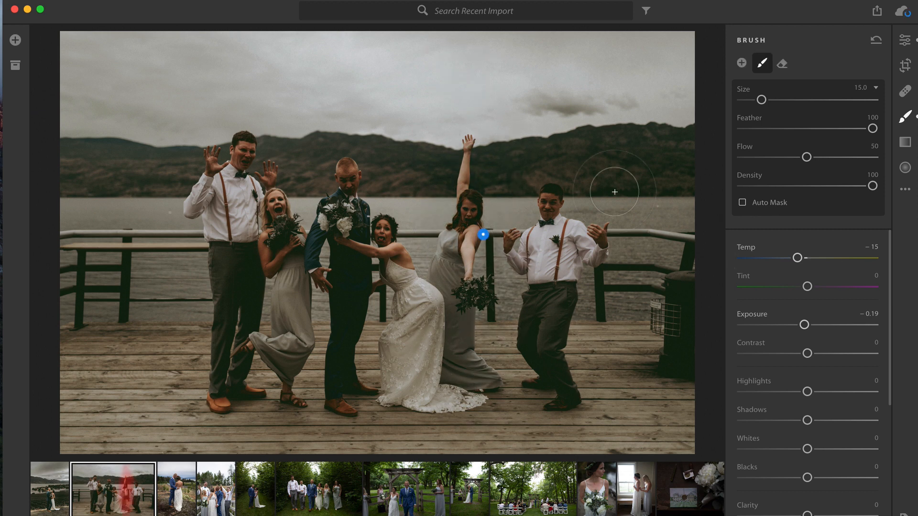
key(Escape)
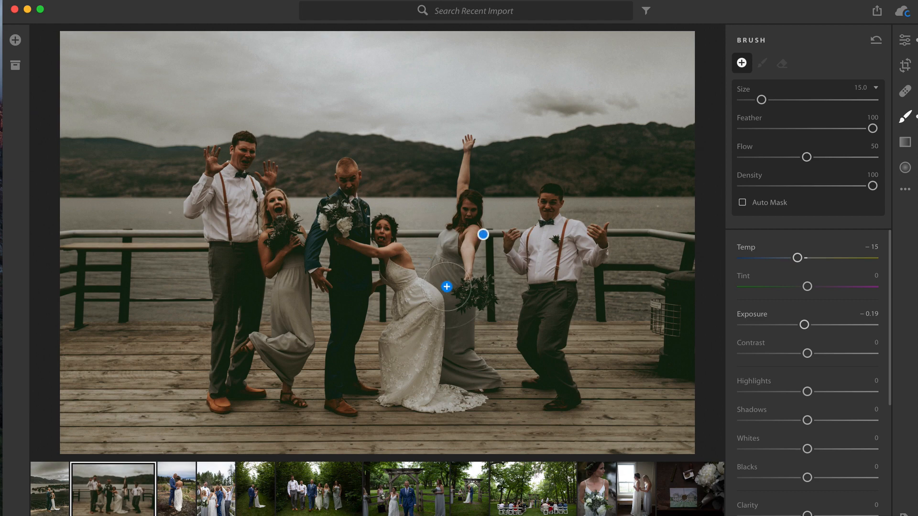
- Apply the copied edit settings to the next two photos, the embracing couple and the cheering wedding party
key(Right)
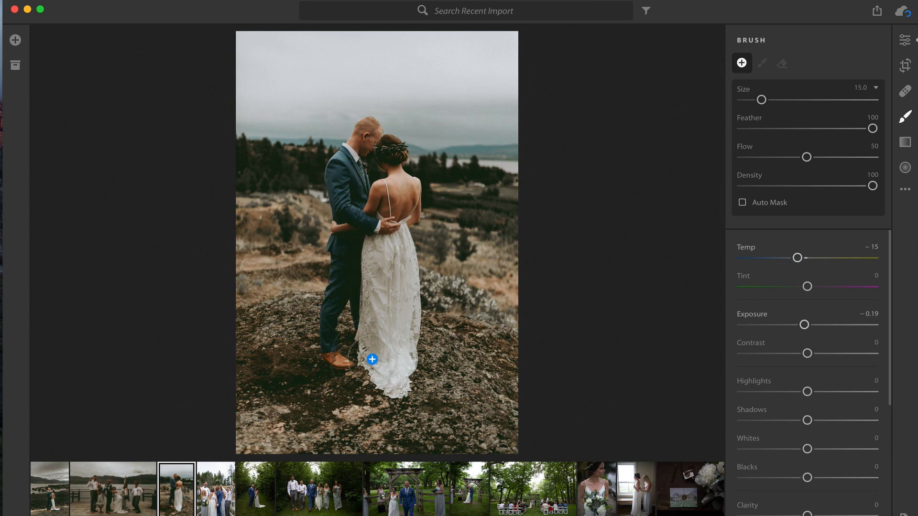
key(Right)
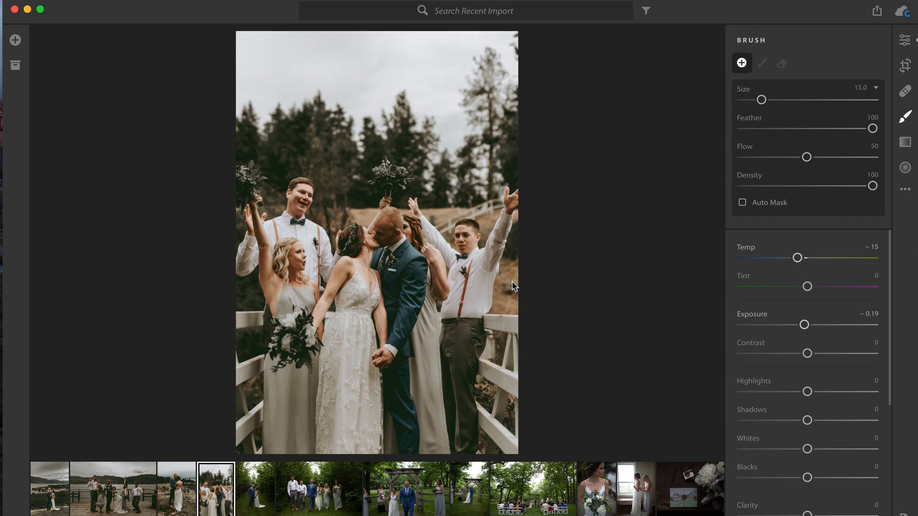
click(559, 221)
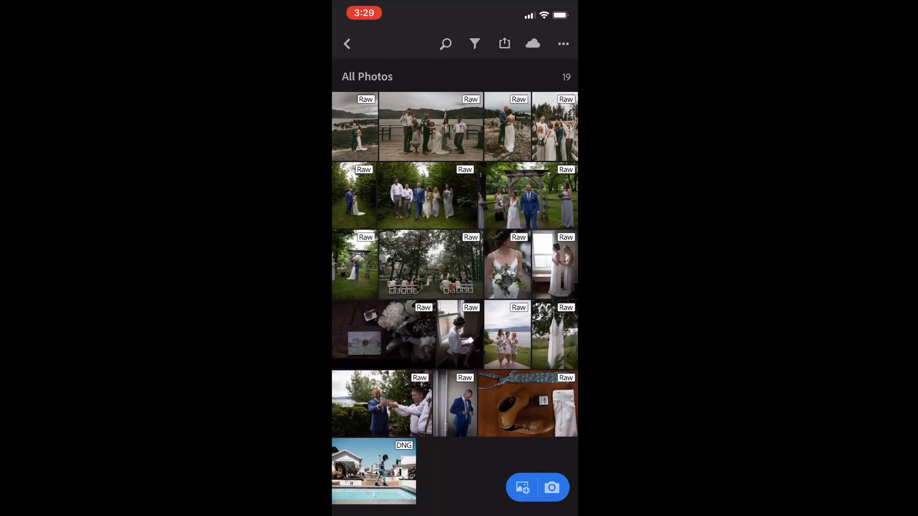
- In Lightroom mobile, open the embracing couple's photo from the Lightroom CC album and look through its editing tools
click(347, 44)
click(414, 190)
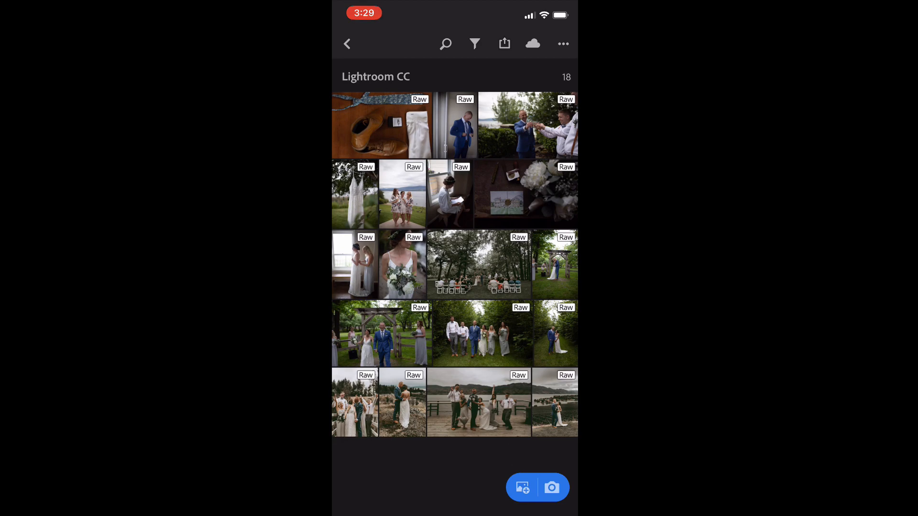
click(402, 402)
drag(368, 493, 433, 493)
click(498, 490)
drag(526, 492, 280, 492)
drag(373, 492, 457, 493)
- Set the embracing couple photo's Dehaze to +13 and its Vignette to -55
click(374, 492)
drag(444, 405, 493, 405)
click(410, 492)
drag(455, 440, 398, 440)
scroll(455, 492, left, 3)
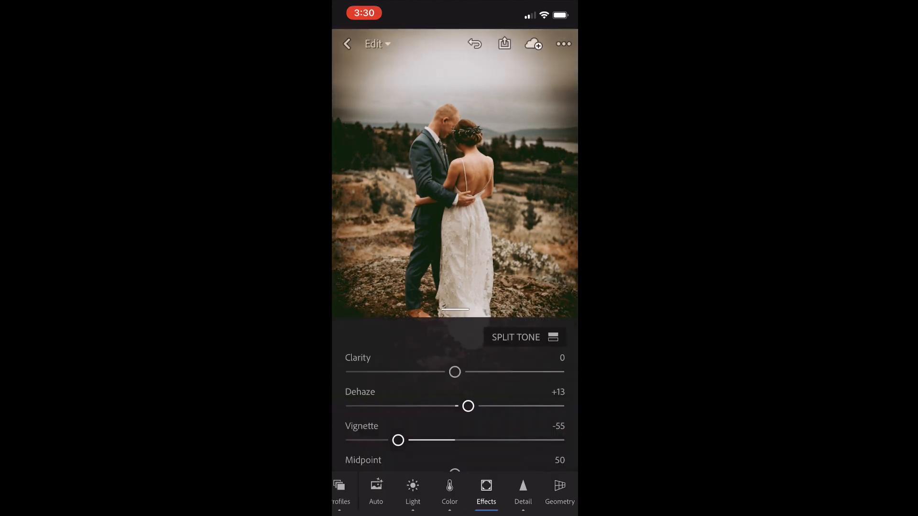
click(428, 492)
drag(443, 379, 455, 379)
drag(388, 447, 368, 447)
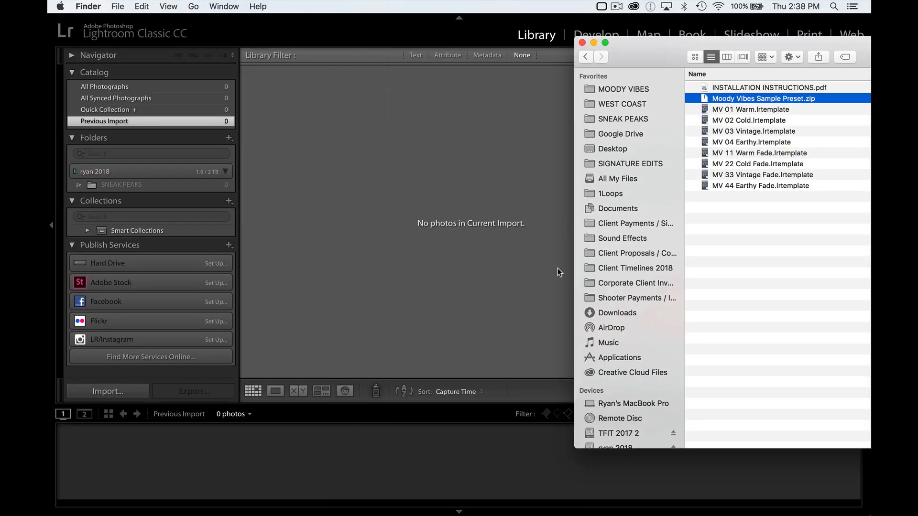
- Bring up Finder over the Lightroom Classic library and open the SNEAK PEAKS folder of raw photos
click(558, 269)
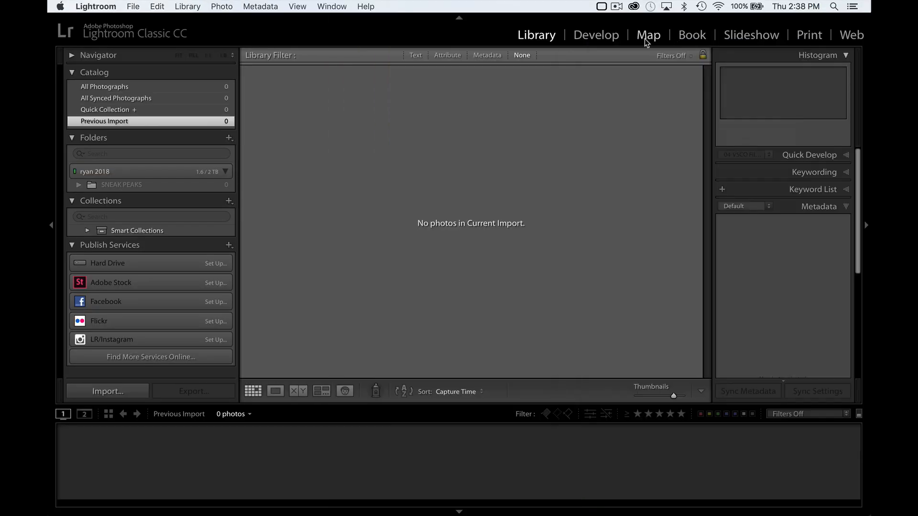
click(61, 136)
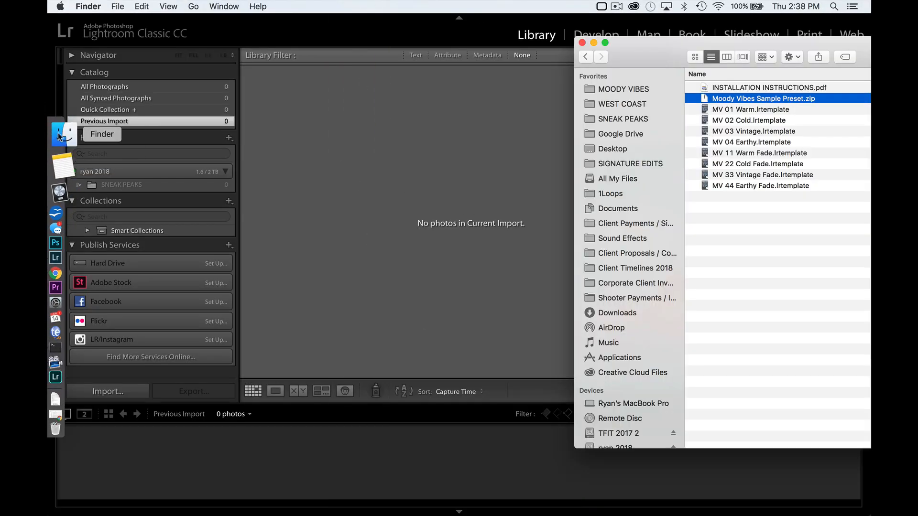
click(627, 90)
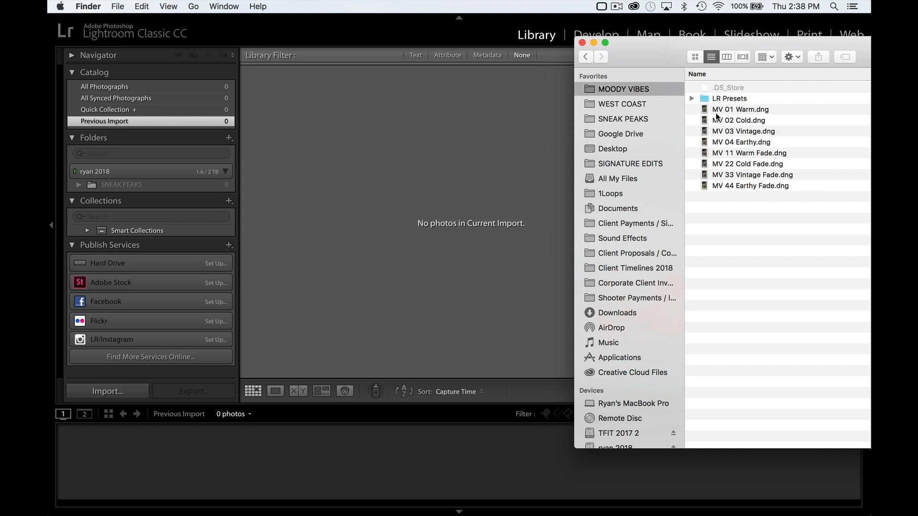
click(648, 104)
click(643, 121)
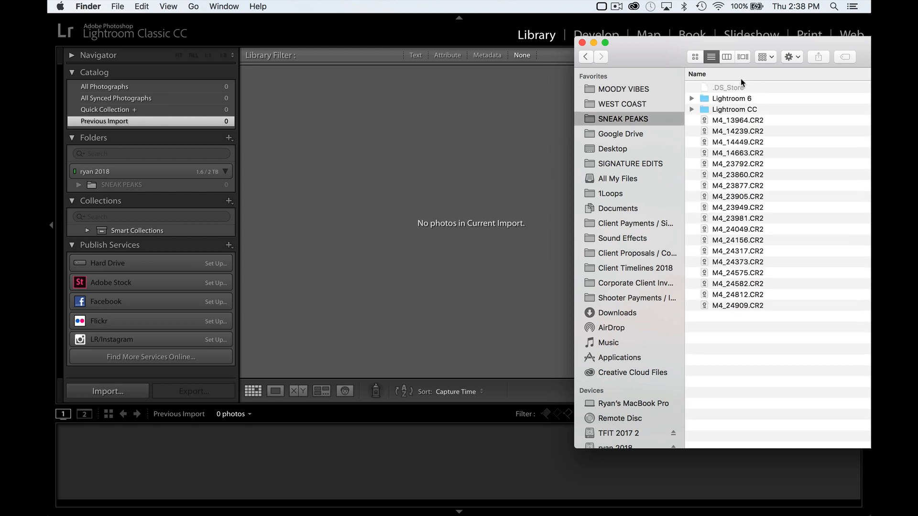
- Import all the CR2 photos from the SNEAK PEAKS folder into Lightroom Classic with the MC 01 Warm develop setting
click(728, 122)
shift+click(748, 305)
drag(749, 305, 460, 258)
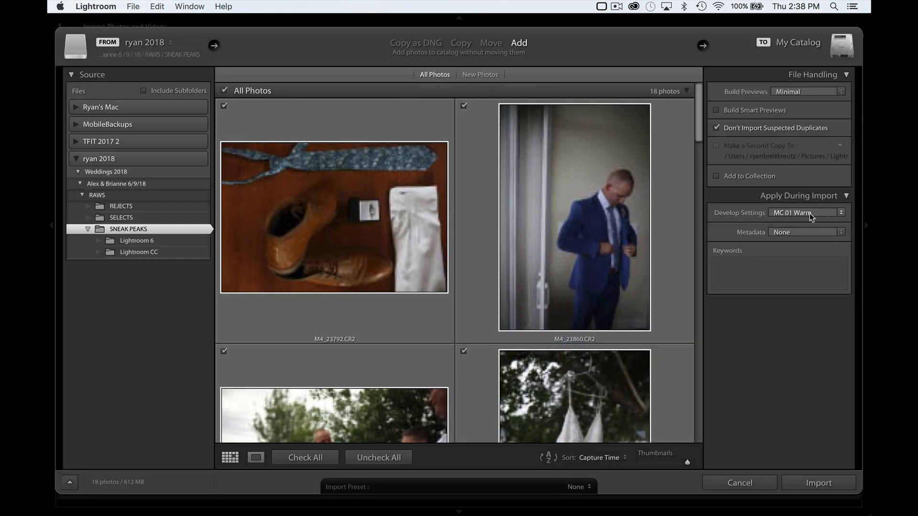
click(839, 483)
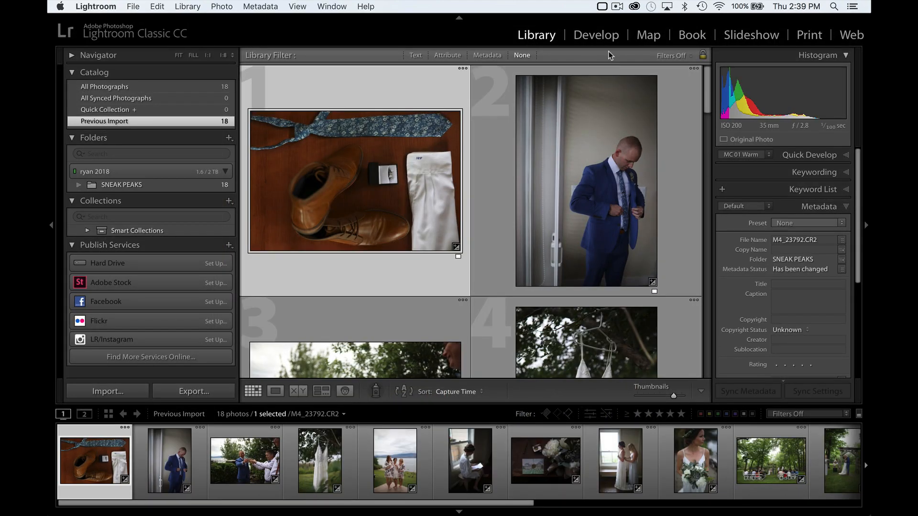
- Show the groom buttoning his suit in Develop, reset the photo's edits and undo that reset
click(604, 39)
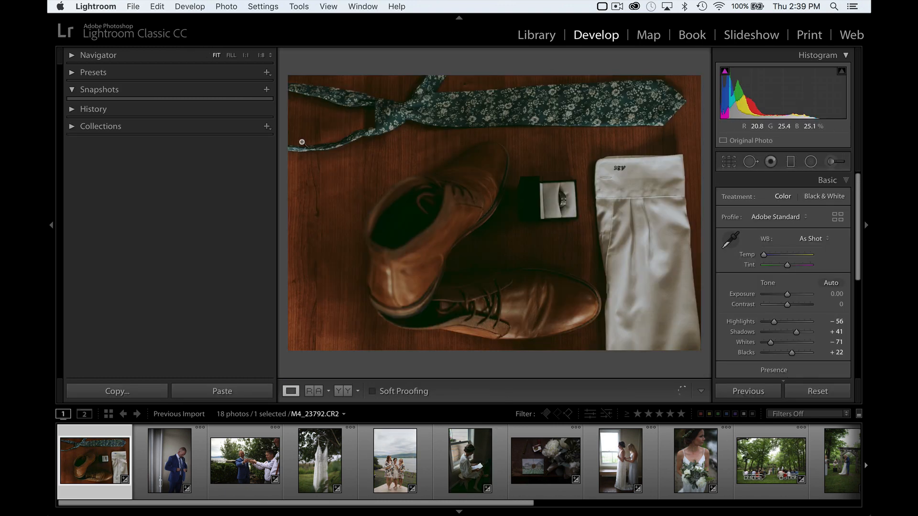
key(Right)
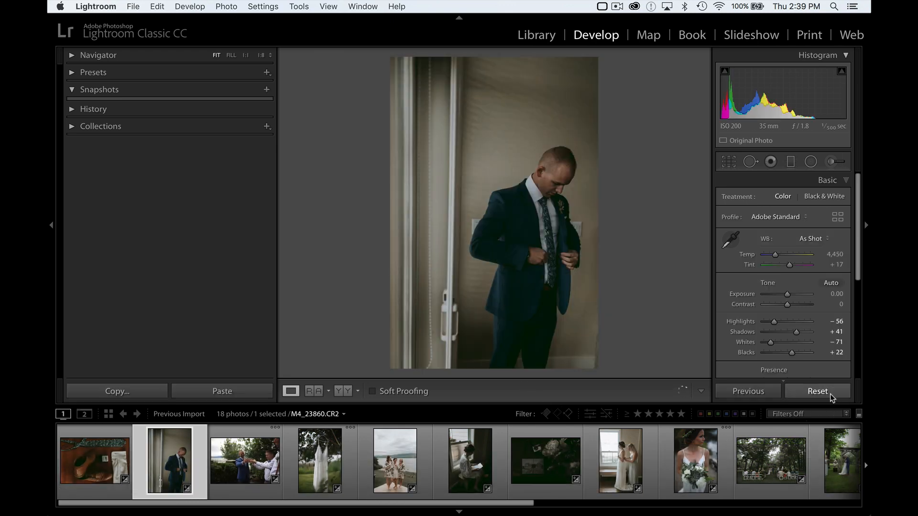
click(818, 391)
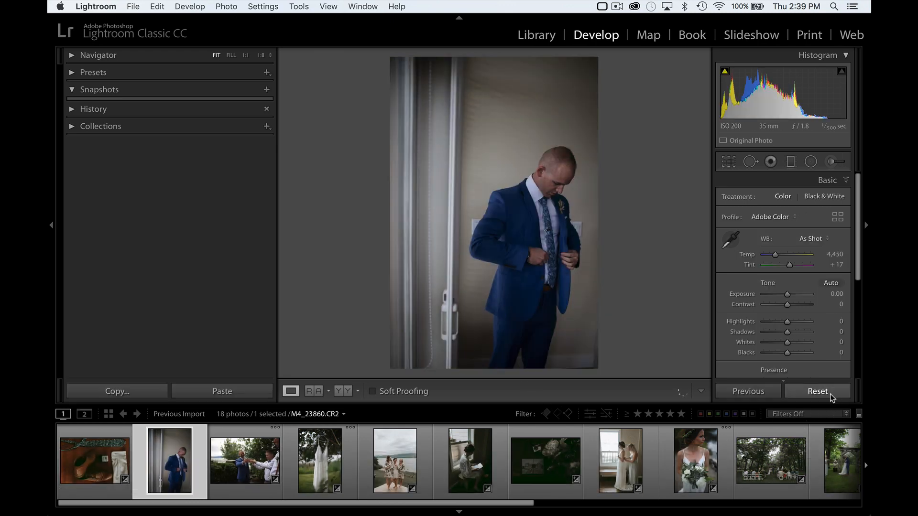
key(super+z)
- Raise the Exposure to +0.30 on the groom portrait and +0.20 on the toasting photo, and brighten the hanging dress photo
key(super+Right)
key(Left)
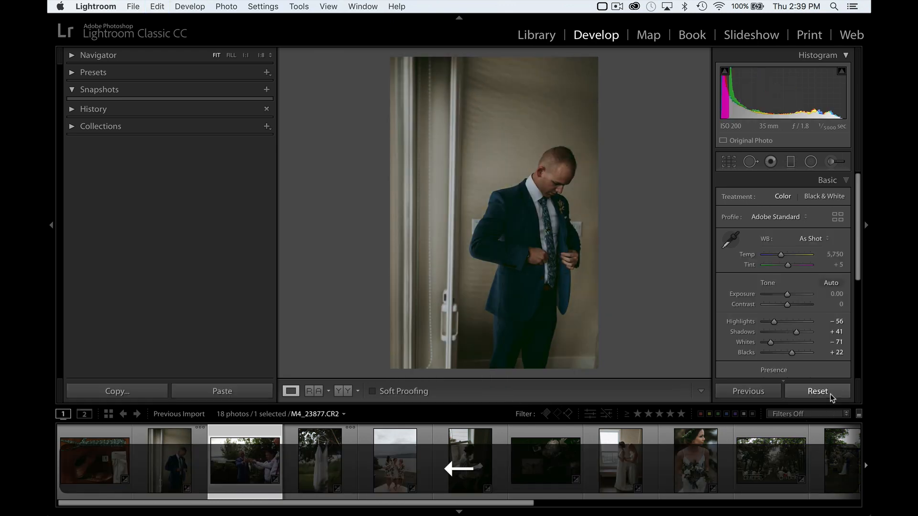
key(equal)
key(Right)
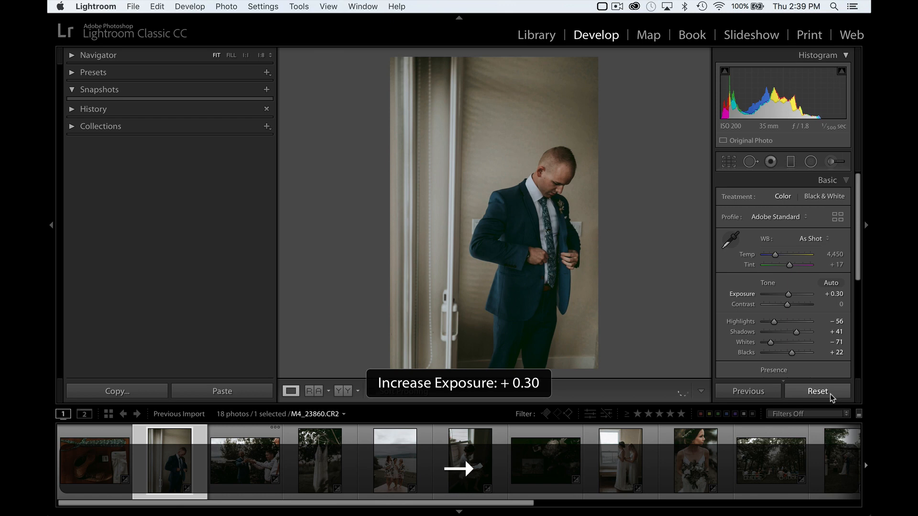
key(equal)
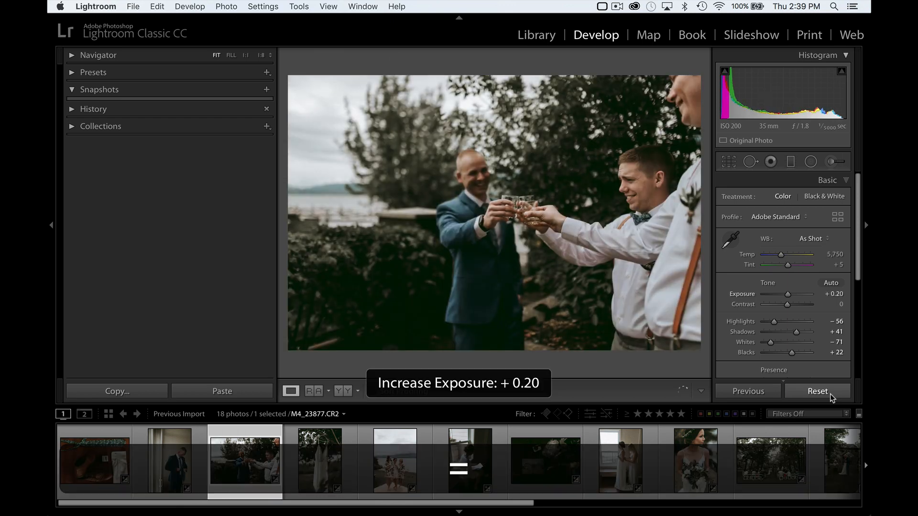
key(Right)
key(equal)
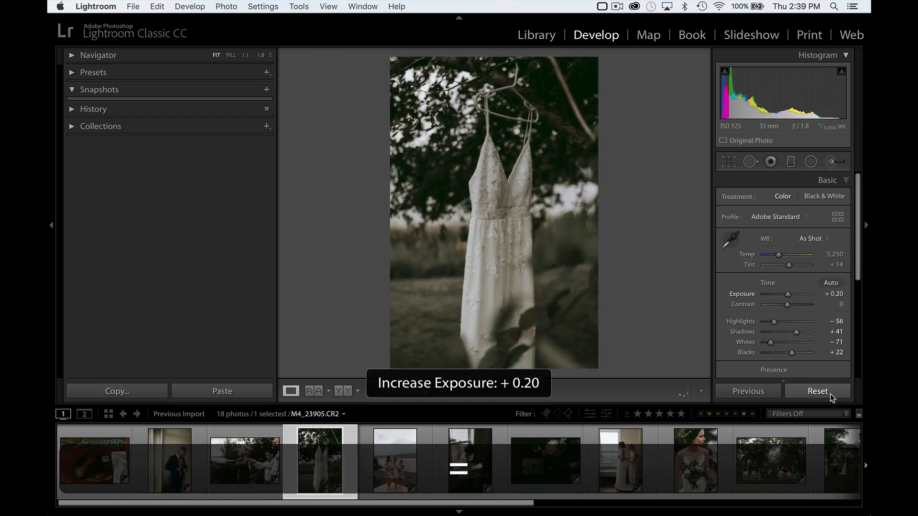
key(equal)
- Darken the lakeside bridesmaids photo, brighten the seated woman's photo, and set the invitation and bouquet photo's Exposure to +0.20
key(Right)
key(minus)
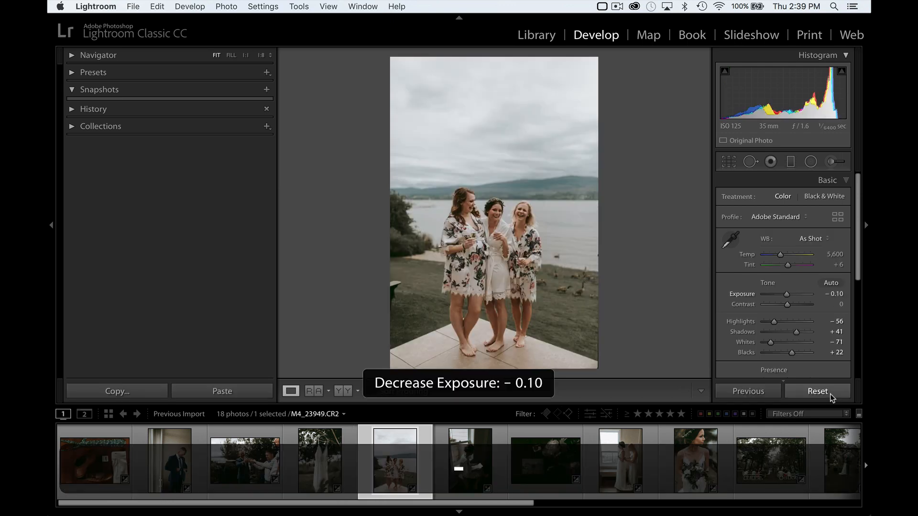
key(minus)
key(Right)
key(equal)
key(Right)
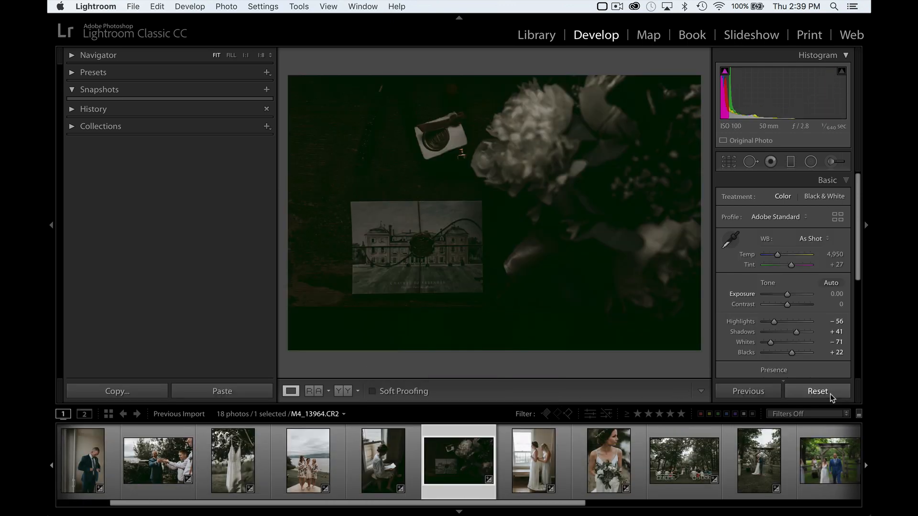
key(equal)
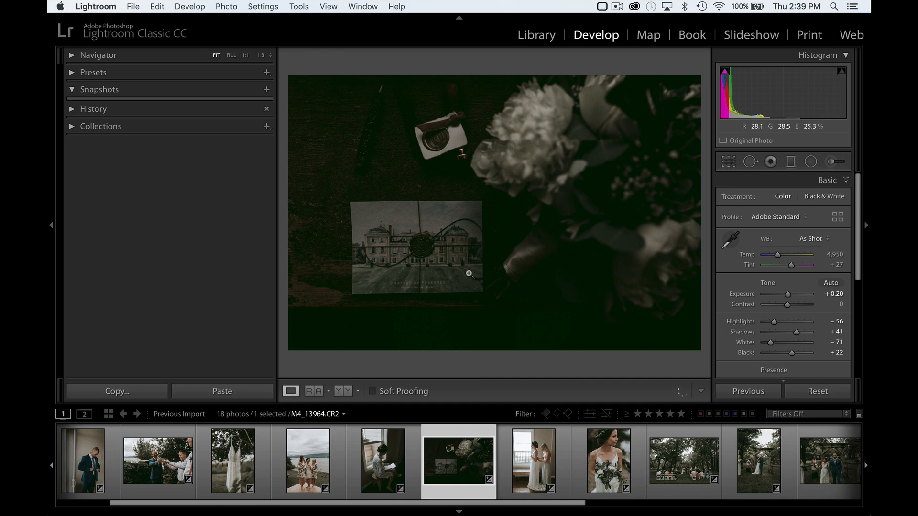
- Set the brush Temp to +2 in Lightroom CC, and the invitation photo's Exposure to +1.13 in Lightroom Classic
scroll(791, 315, up, 3)
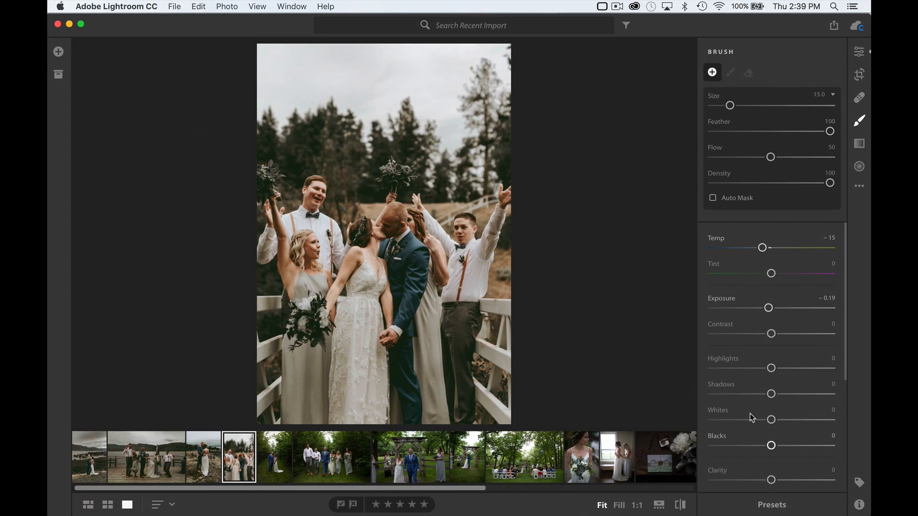
mouse_move(762, 247)
mouse_down()
mouse_move(752, 248)
mouse_move(791, 248)
mouse_move(764, 248)
mouse_move(773, 252)
mouse_up()
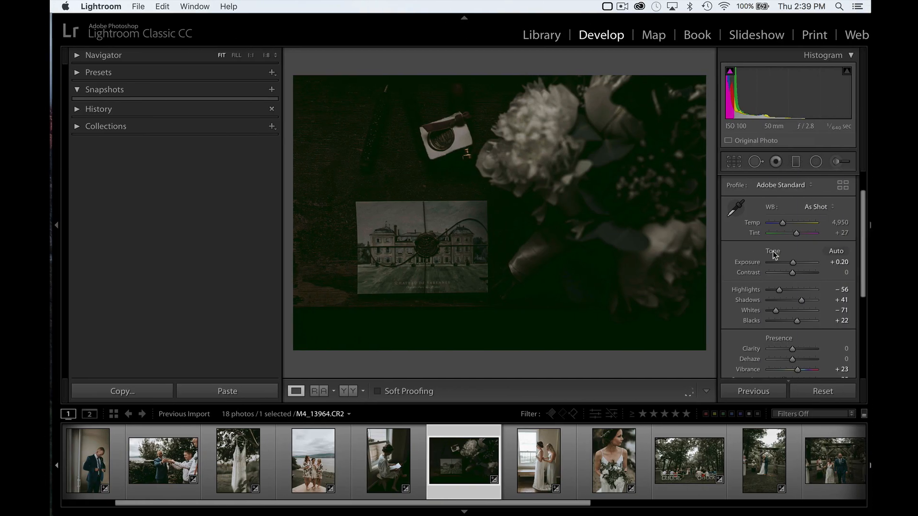
mouse_move(789, 262)
mouse_down()
mouse_move(779, 263)
mouse_move(792, 263)
mouse_up()
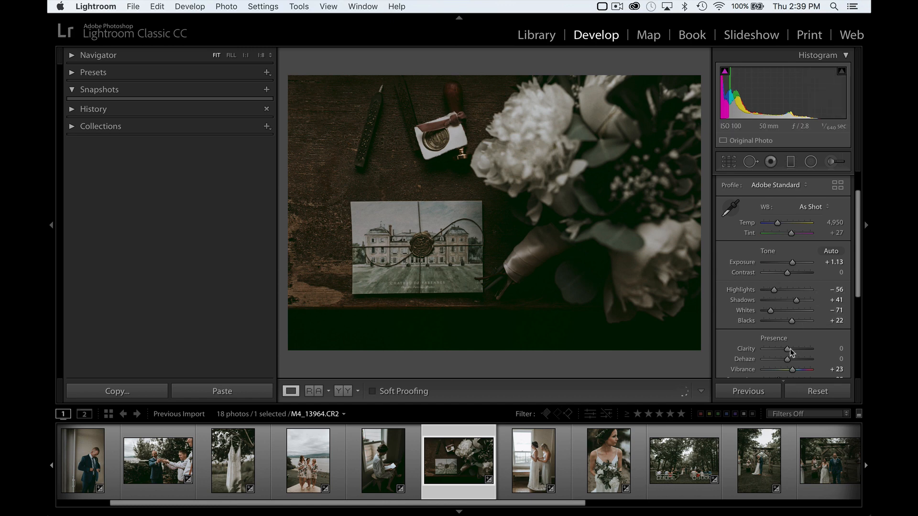
- Set the invitation photo's HSL Hue to -100 for Orange, Yellow and Green
scroll(793, 354, down, 2)
scroll(806, 302, down, 6)
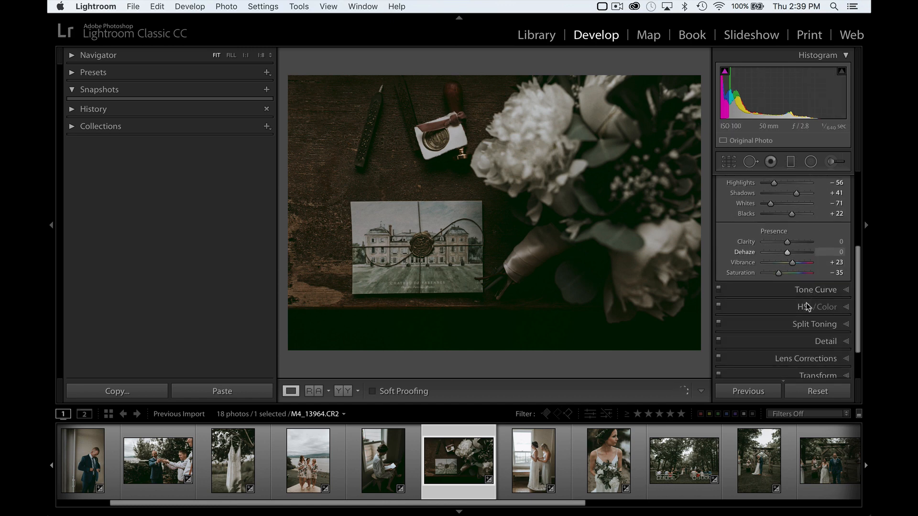
click(845, 269)
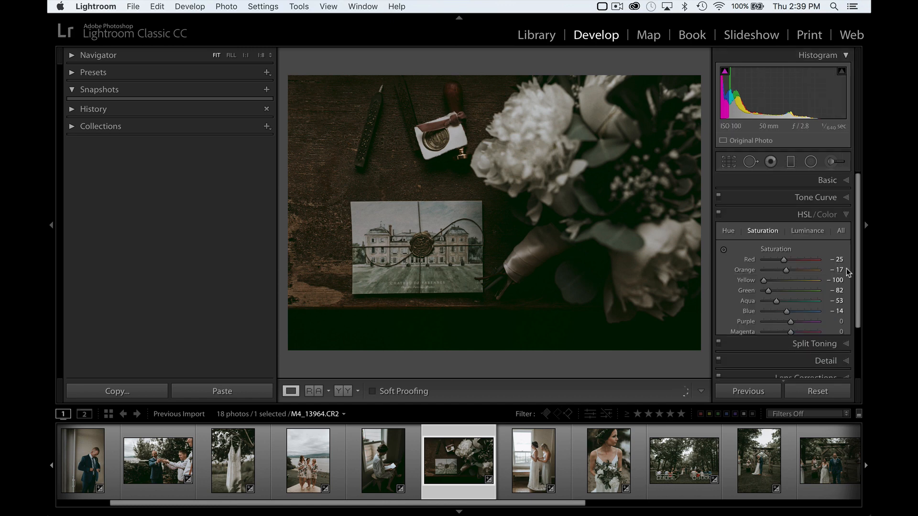
scroll(812, 306, down, 2)
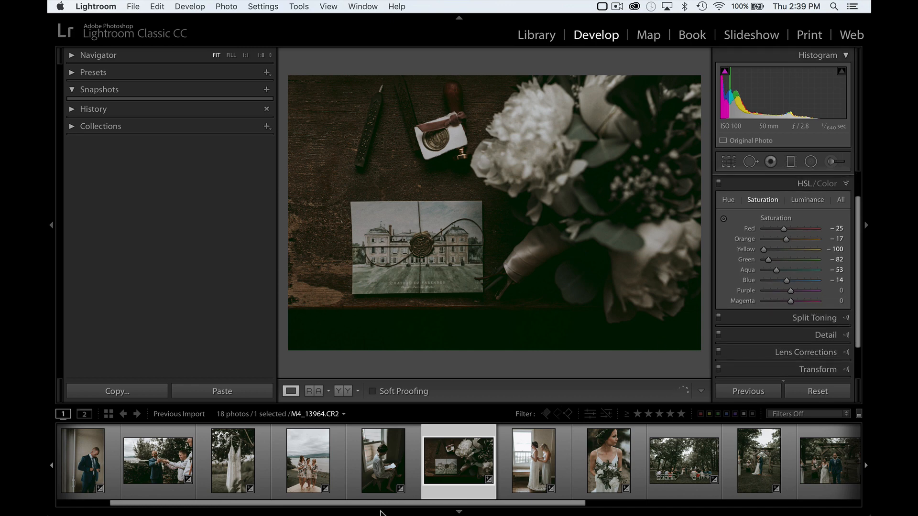
click(729, 200)
drag(754, 264, 745, 268)
drag(818, 259, 846, 259)
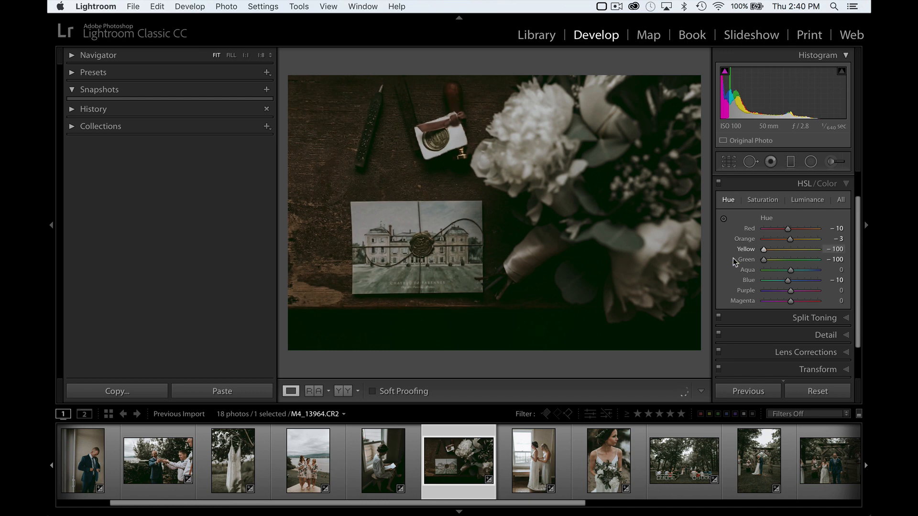
drag(790, 239, 736, 242)
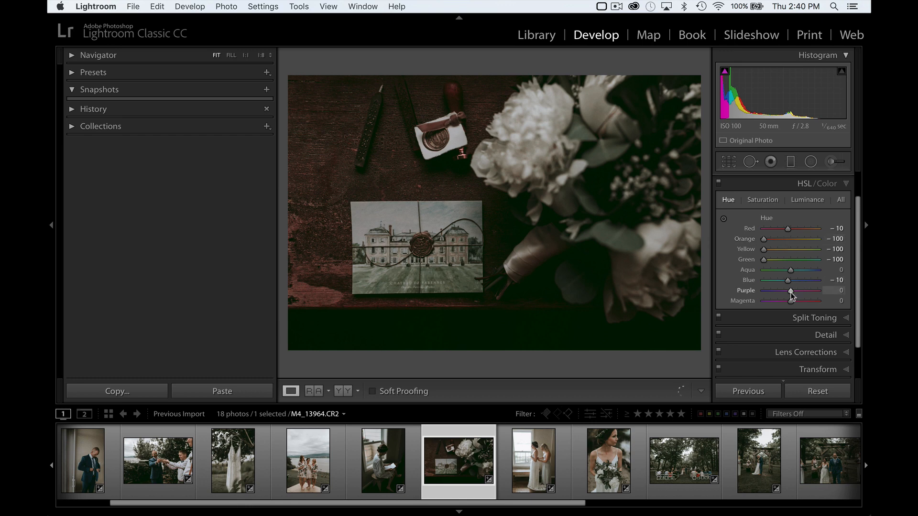
- Set the HSL Saturation of Yellow, Green and Aqua to +100, and raise Blue, Purple and Magenta as well
click(763, 200)
drag(777, 261, 853, 248)
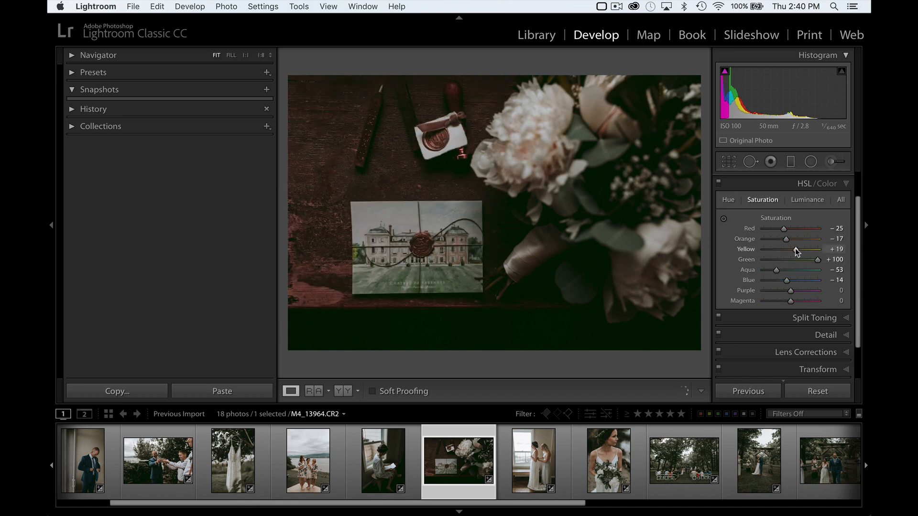
drag(795, 269, 848, 269)
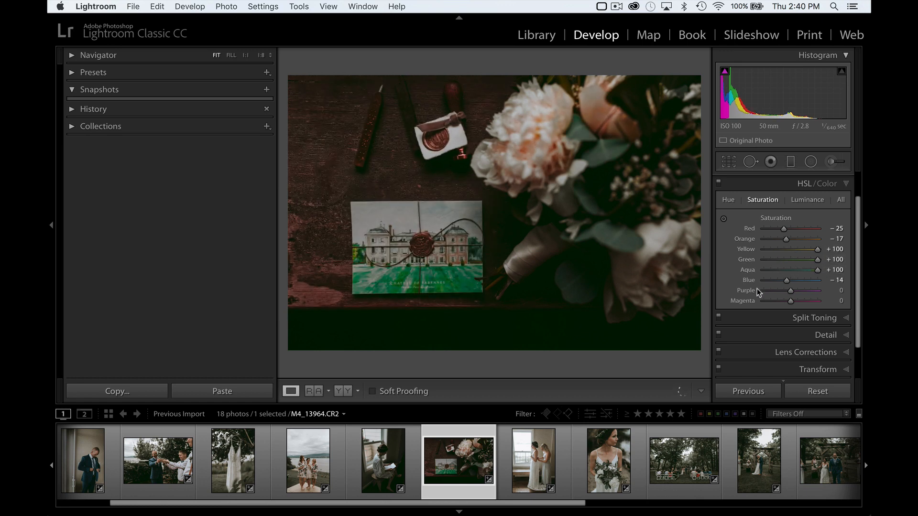
drag(787, 280, 816, 301)
- Toggle the invitation photo's HSL adjustments off and on to compare, leaving them switched off
click(719, 183)
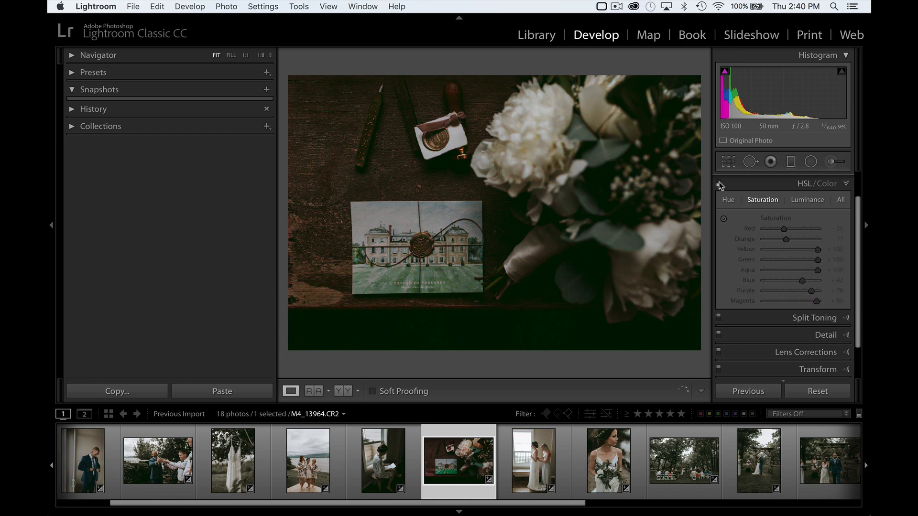
click(719, 183)
click(719, 183)
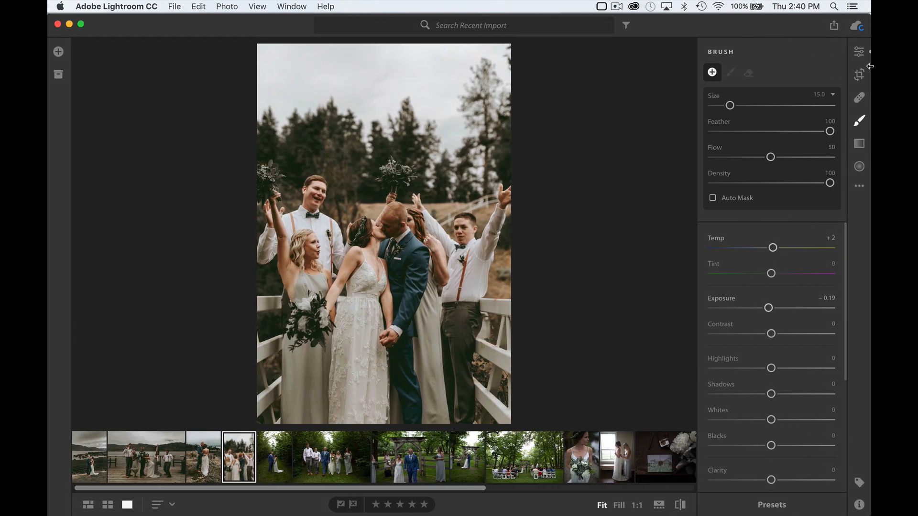
- Switch to Lightroom CC and examine the Color adjustments available for the cheering wedding party photo
click(858, 57)
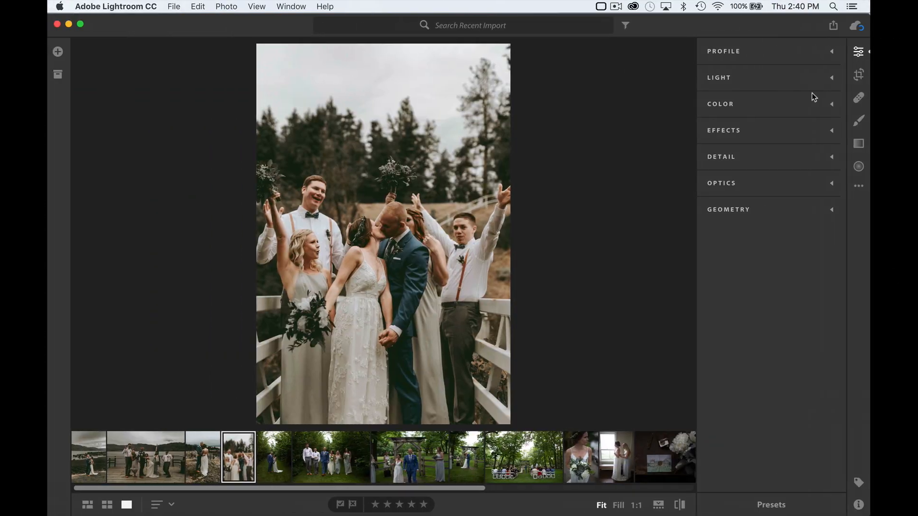
click(786, 106)
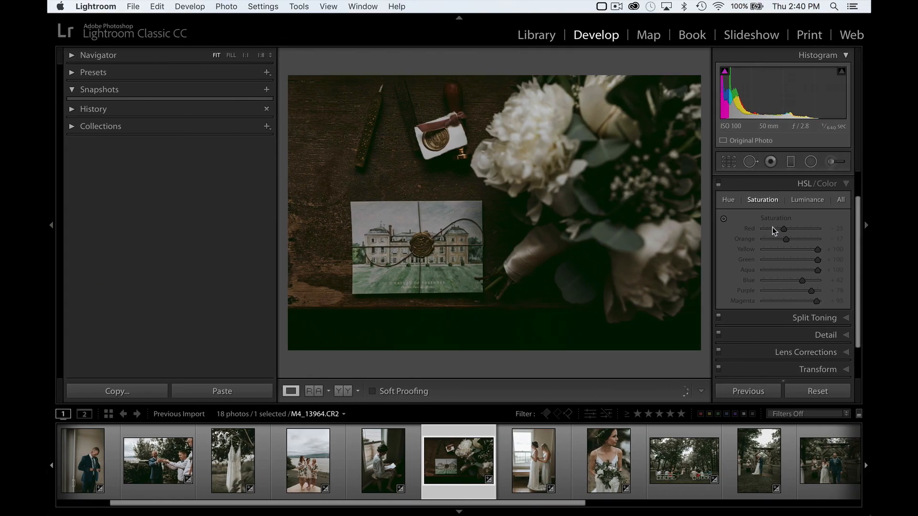
- In Lightroom Classic, split-tone the invitation photo with orange highlights and teal shadows, and switch the split toning off
click(801, 319)
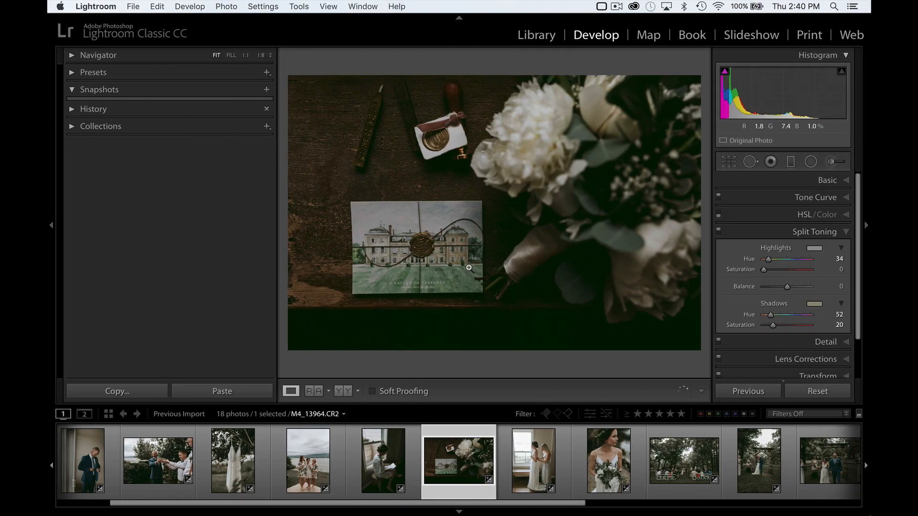
scroll(808, 293, down, 1)
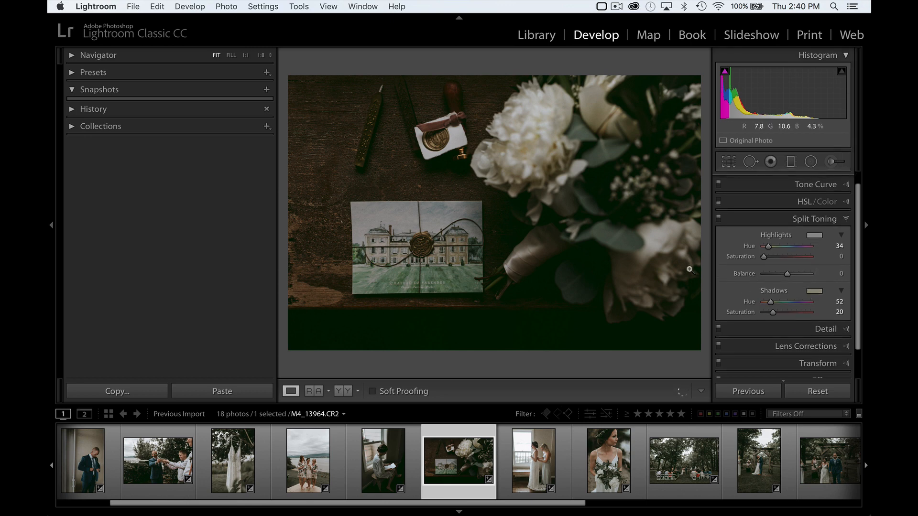
drag(782, 257, 768, 246)
drag(771, 302, 787, 302)
click(719, 219)
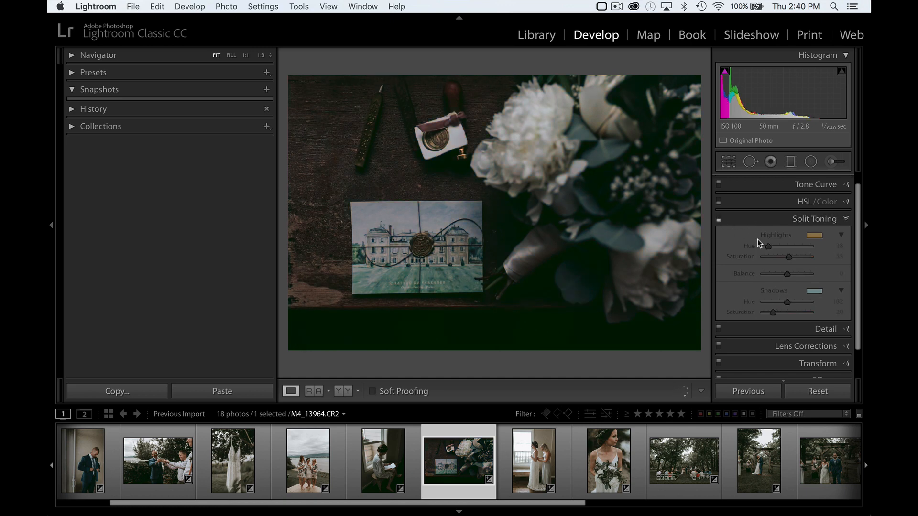
- Open the invitation photo's Detail settings and set the Sharpening Amount to 58
scroll(798, 320, down, 3)
click(830, 299)
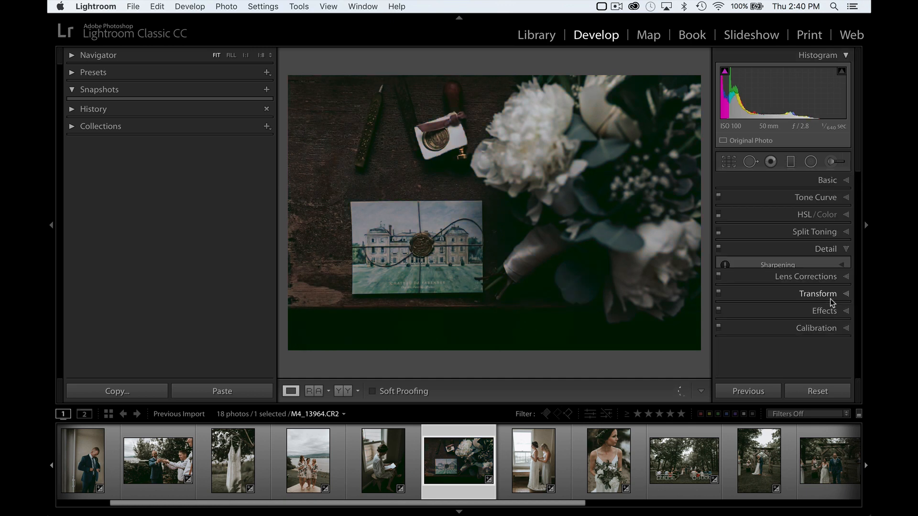
click(782, 253)
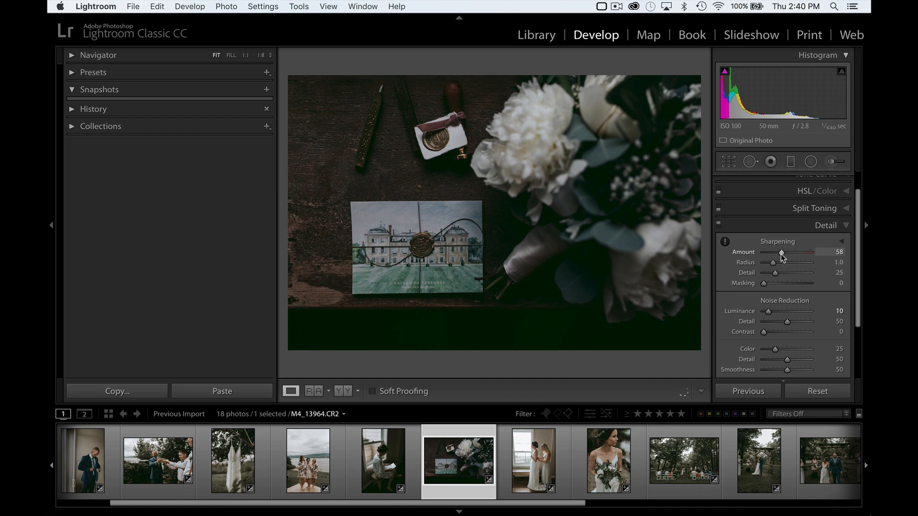
- Set the invitation photo's Sharpening Radius to 3.0, Detail to 96 and Masking to 30
drag(772, 265, 786, 264)
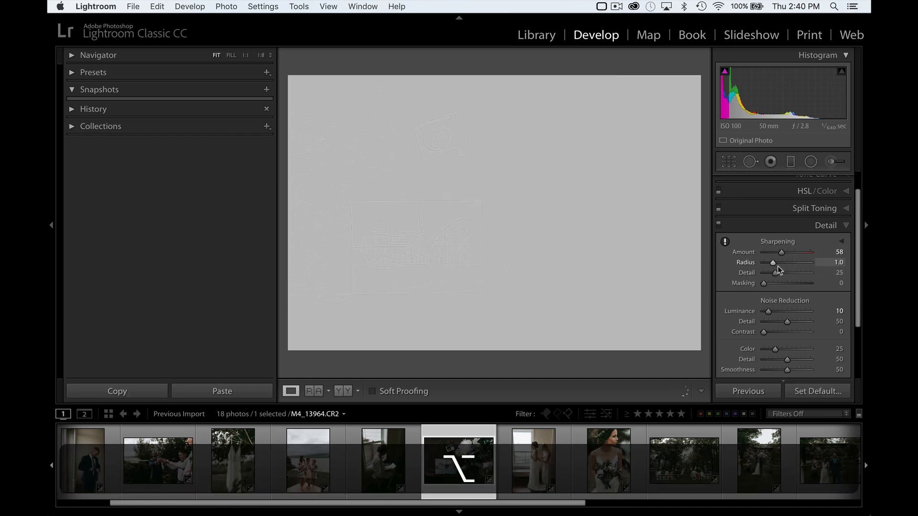
mouse_move(775, 273)
mouse_down()
mouse_move(807, 274)
mouse_move(777, 285)
mouse_up()
- Open the Lens Corrections settings and look through the available lens profile makes, leaving Canon selected
scroll(781, 316, down, 3)
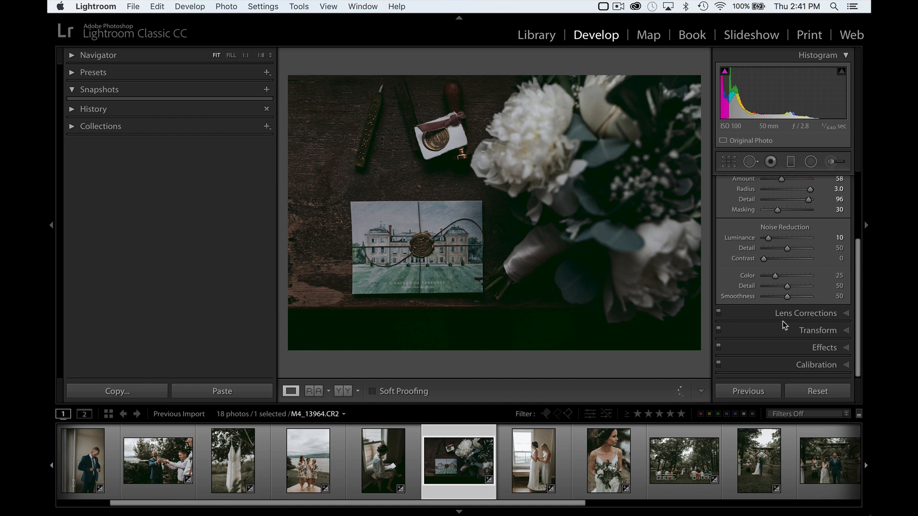
click(820, 317)
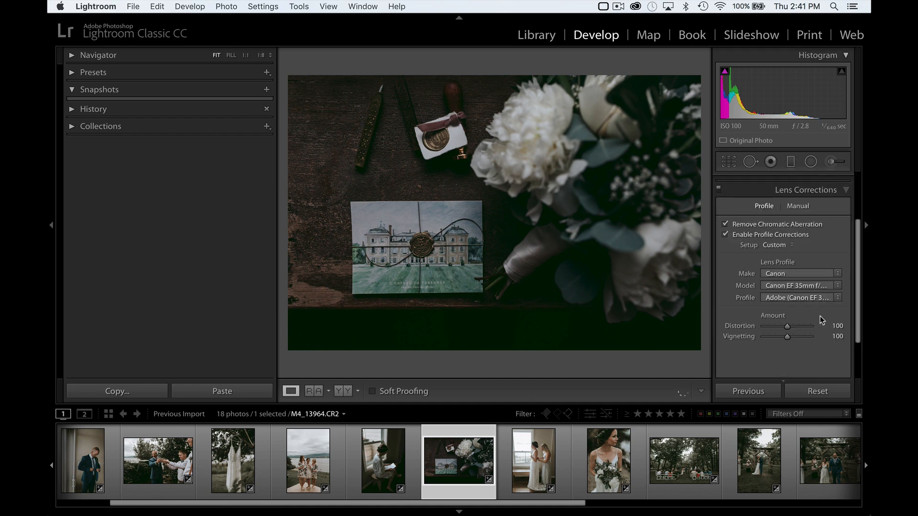
click(805, 274)
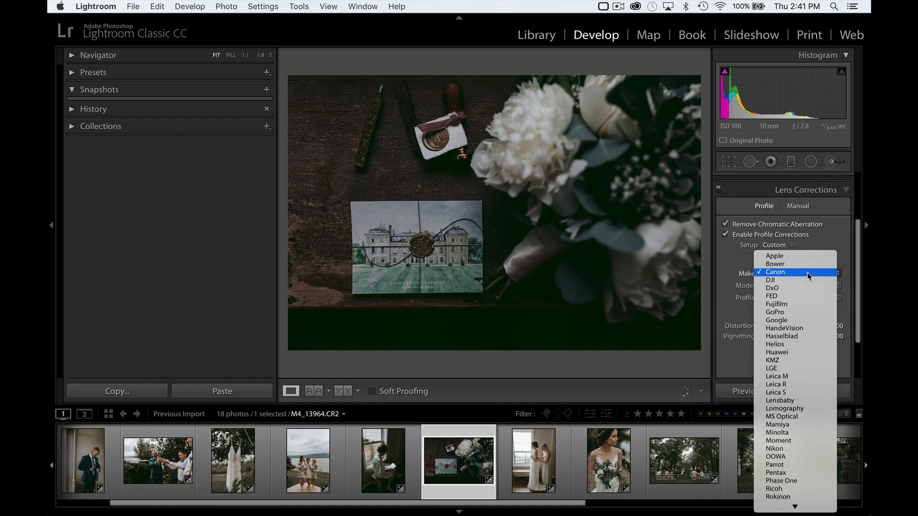
scroll(802, 461, down, 2)
click(732, 285)
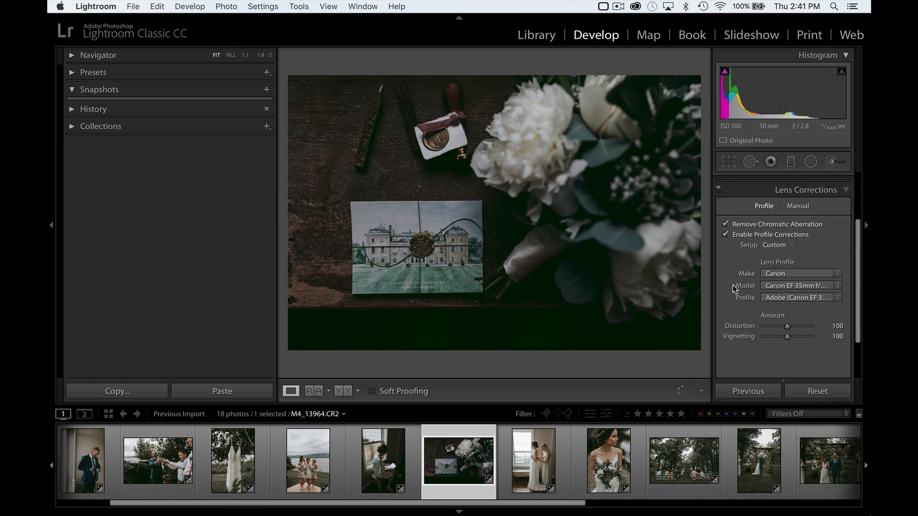
scroll(818, 325, down, 3)
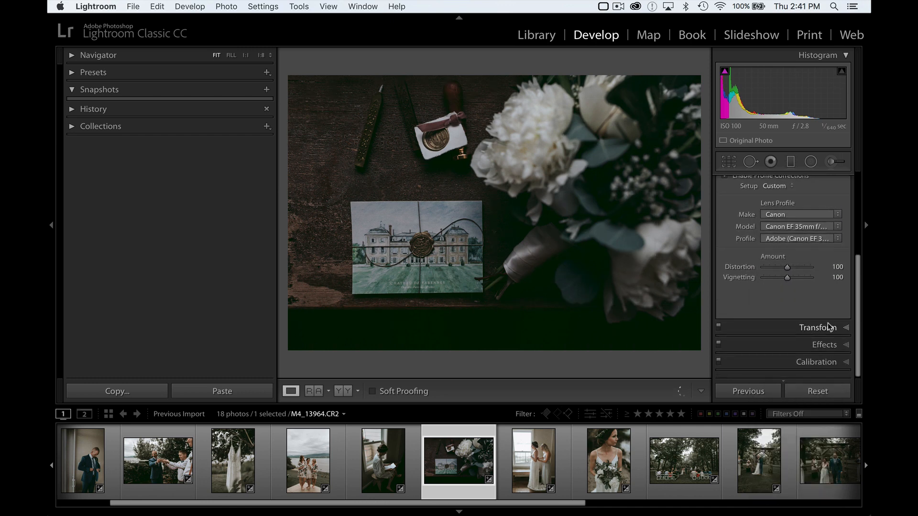
- In Calibration, set Shadows Tint to +61, Red Primary Hue to +100 and Green Primary Hue to -40
click(831, 364)
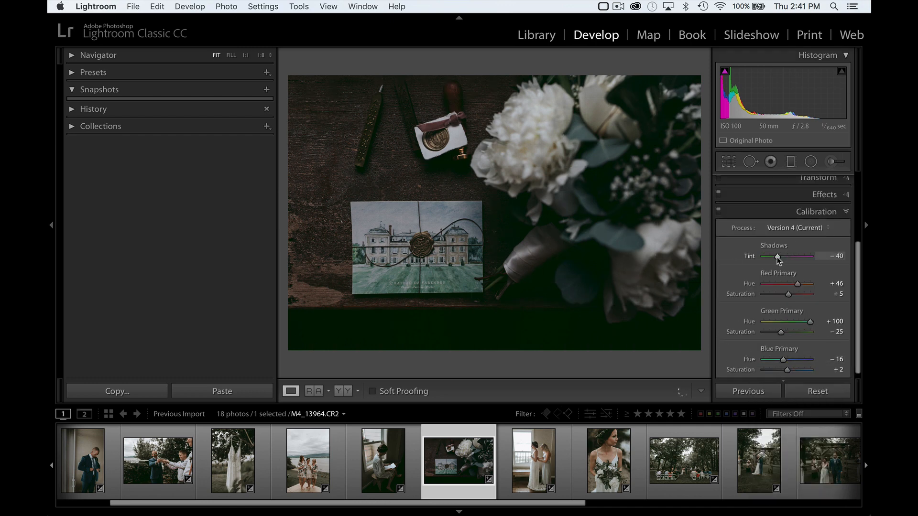
drag(778, 259, 824, 286)
drag(793, 326, 778, 324)
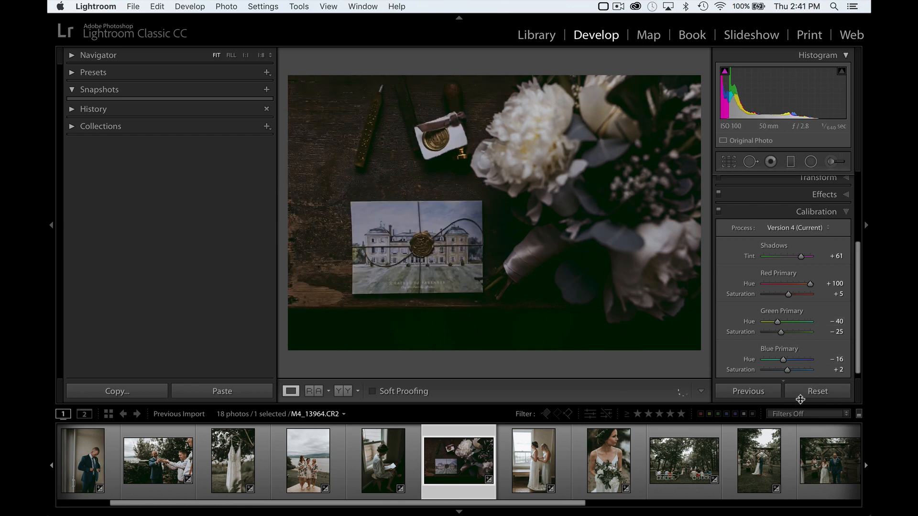
- Reset the invitation photo and paste onto it the develop settings copied from the preceding photo
click(828, 391)
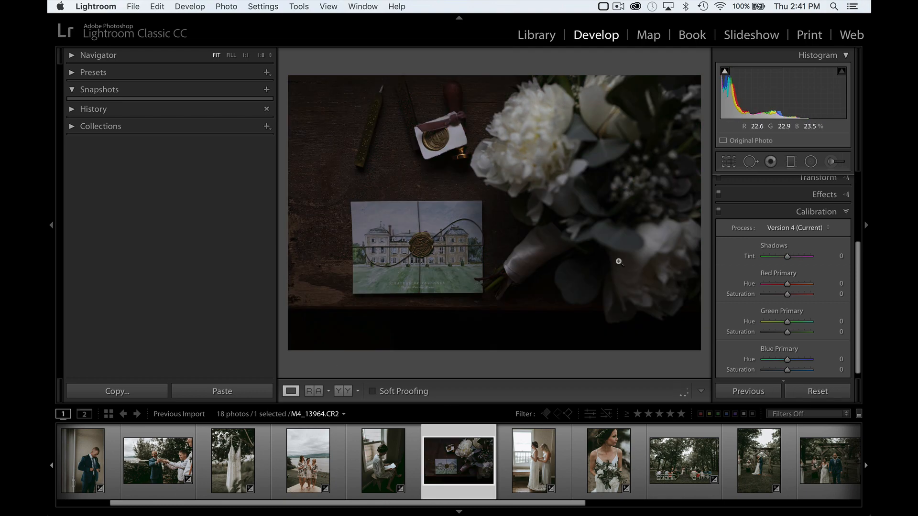
key(Left)
key(super+c)
key(super+Return)
key(Right)
key(super+v)
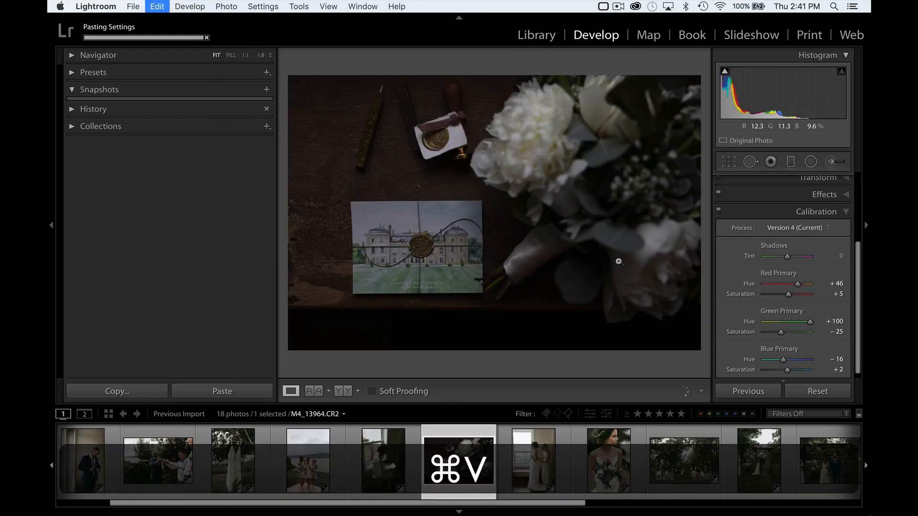
- Raise the invitation photo's Exposure to +1.30, and undo an extra paste of the copied settings
key(equal)
key(equal)
key(equal)
key(equal)
key(equal)
key(equal)
key(equal)
key(equal)
key(equal)
key(equal)
key(equal)
key(equal)
key(equal)
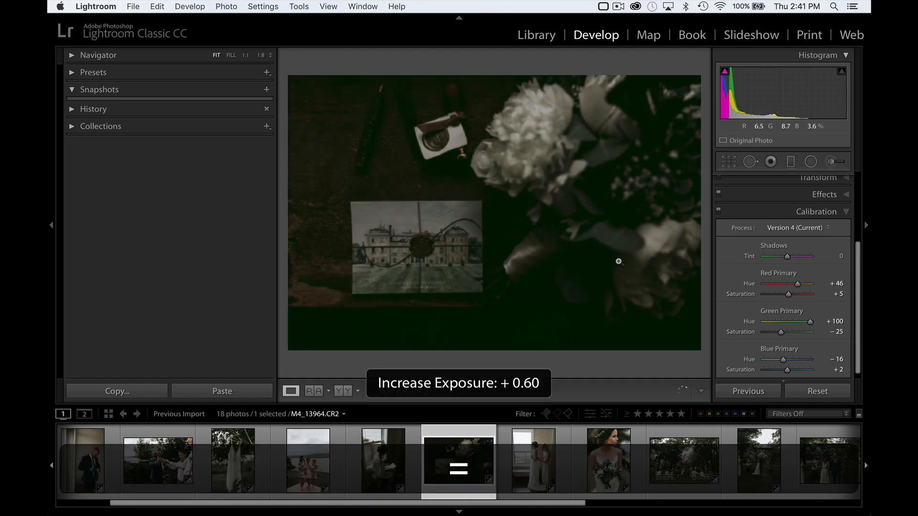
key(minus)
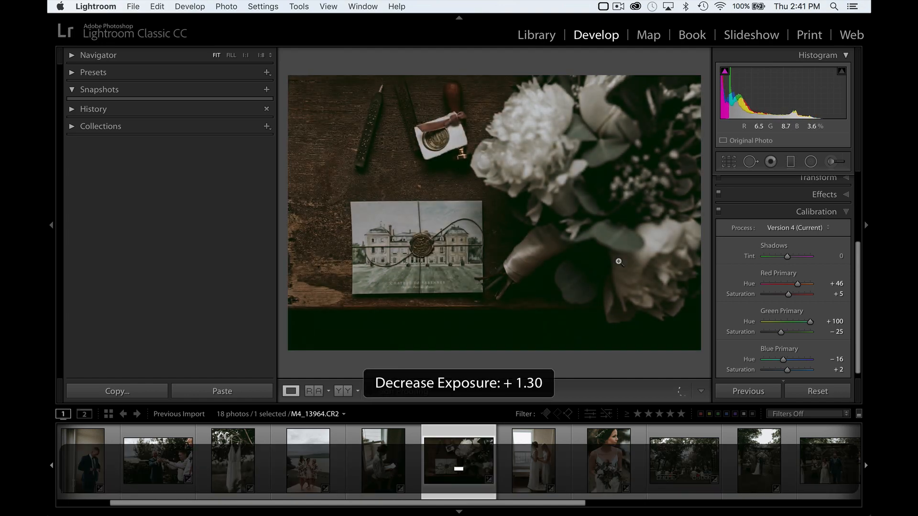
key(super+v)
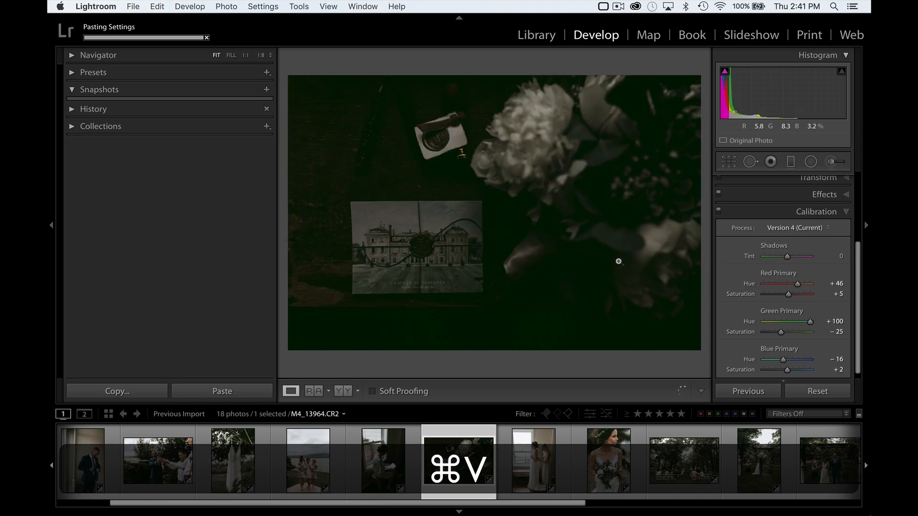
key(super+z)
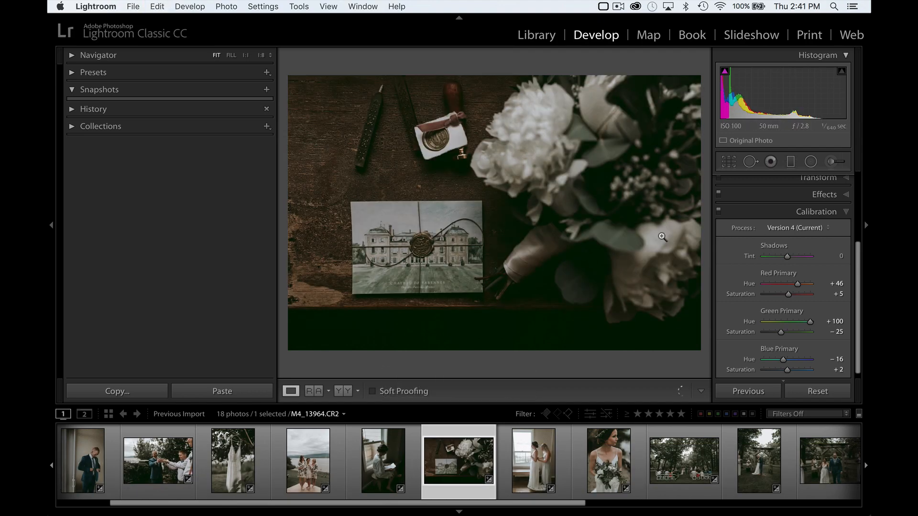
- Advance through the wedding photos to the couple walking away from the wooden arbor and brighten that photo's exposure
key(Right)
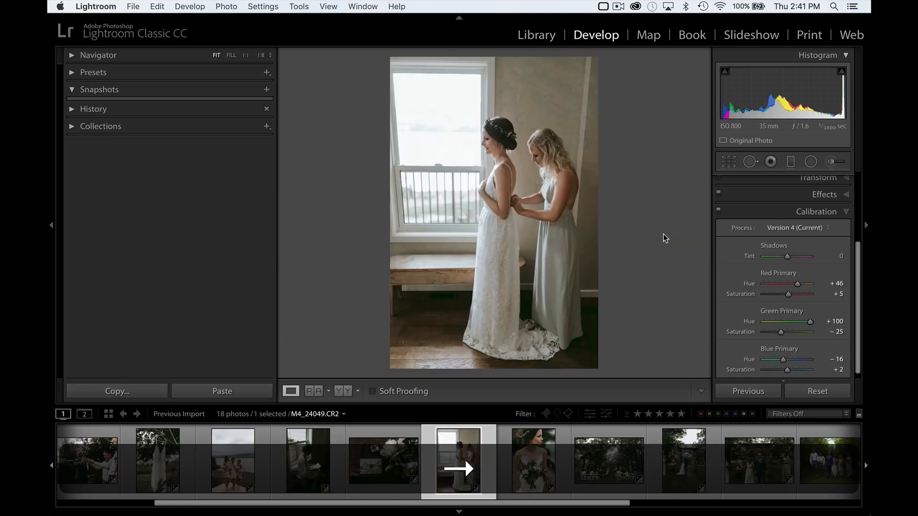
key(Right)
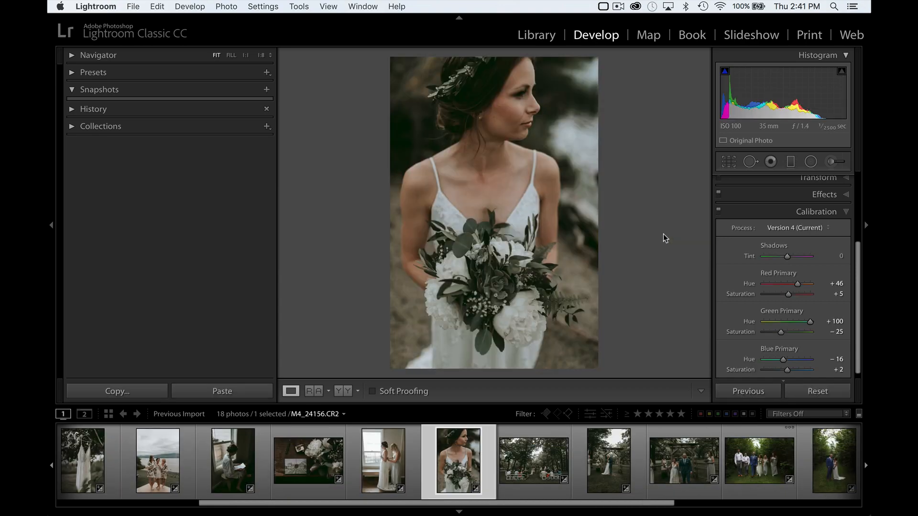
key(Right)
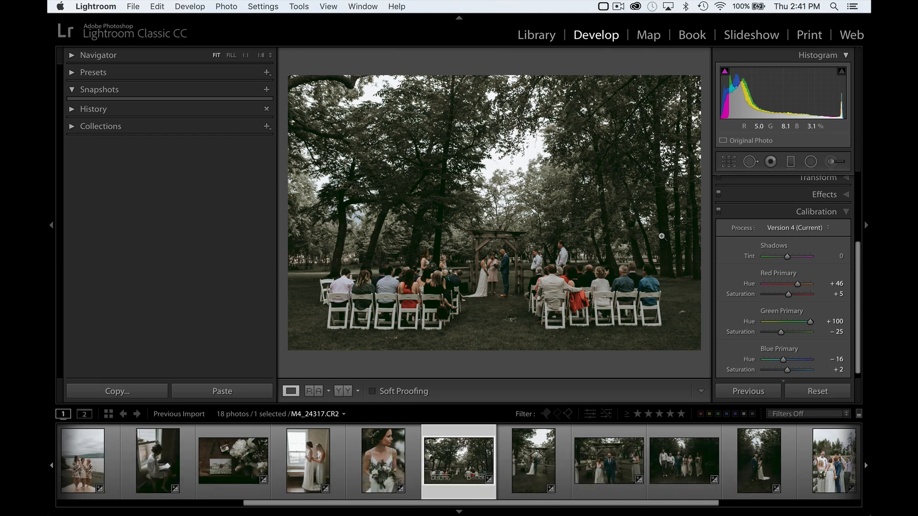
key(Right)
key(Right)
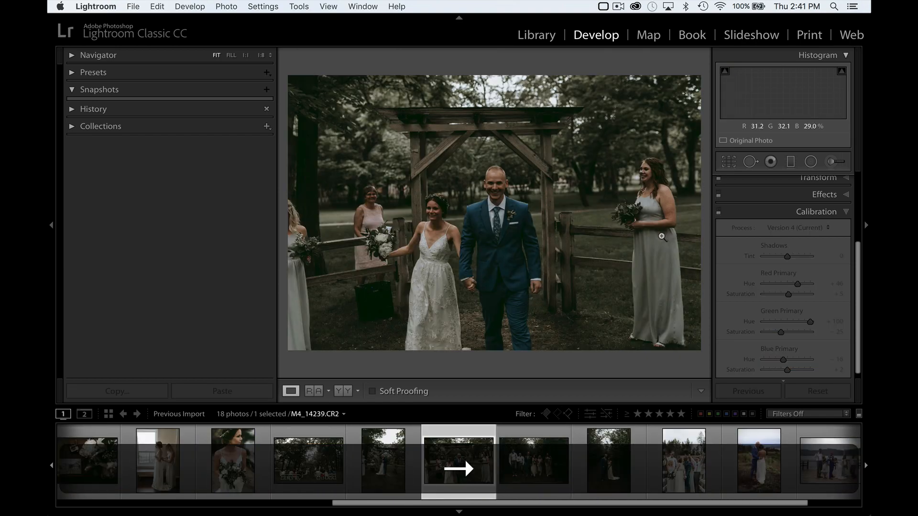
key(=)
key(=)
key(Right)
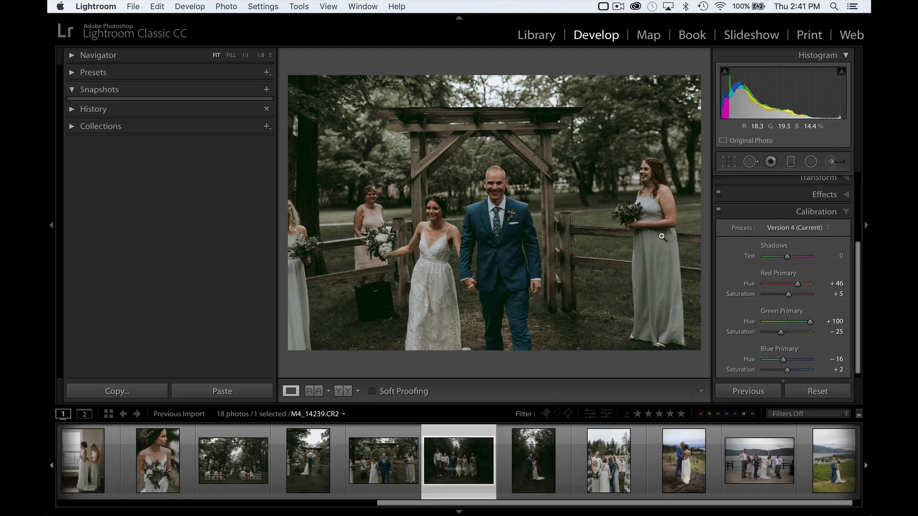
- Return to the seated outdoor ceremony photo and clone out the pale patch in the grass aisle using Spot Removal at size 78
key(Left)
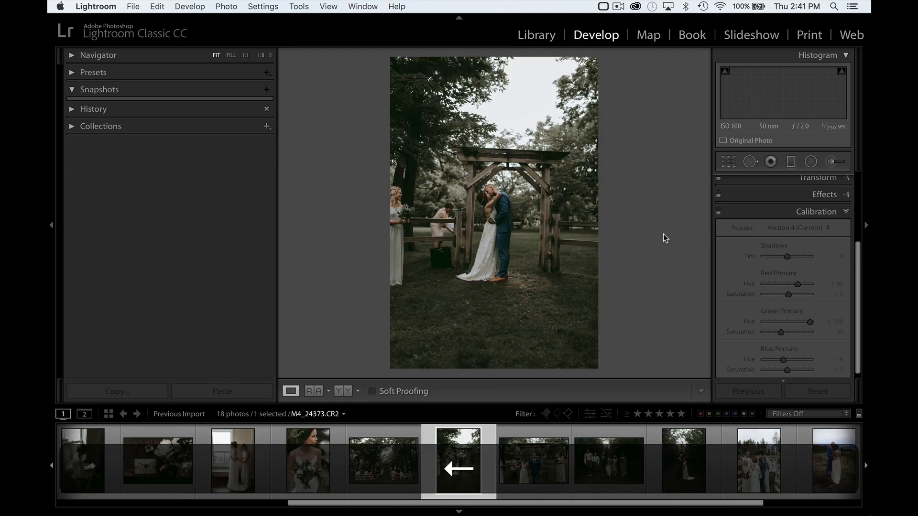
key(Left)
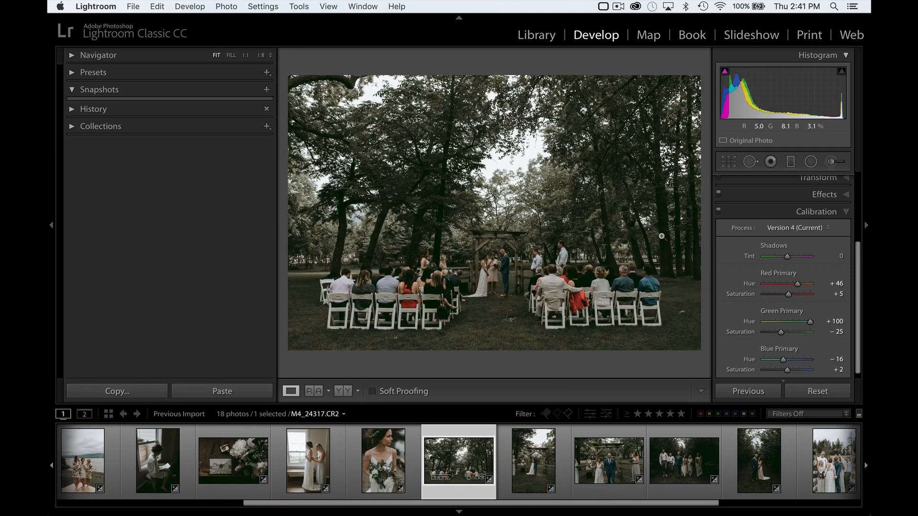
click(503, 343)
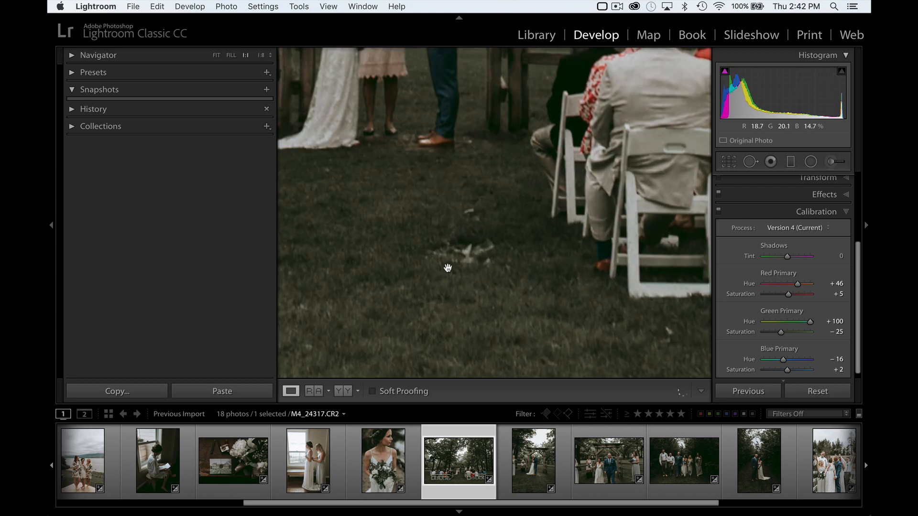
click(481, 289)
click(750, 162)
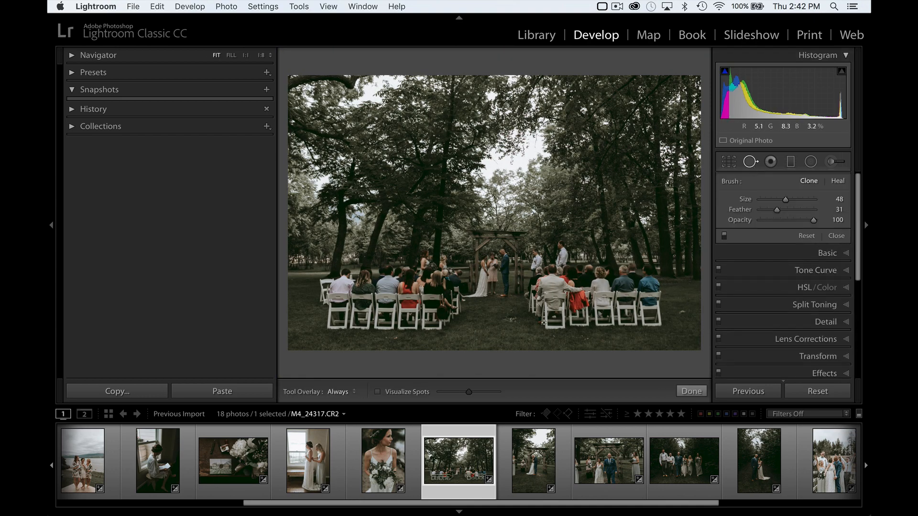
scroll(514, 319, up, 6)
click(510, 316)
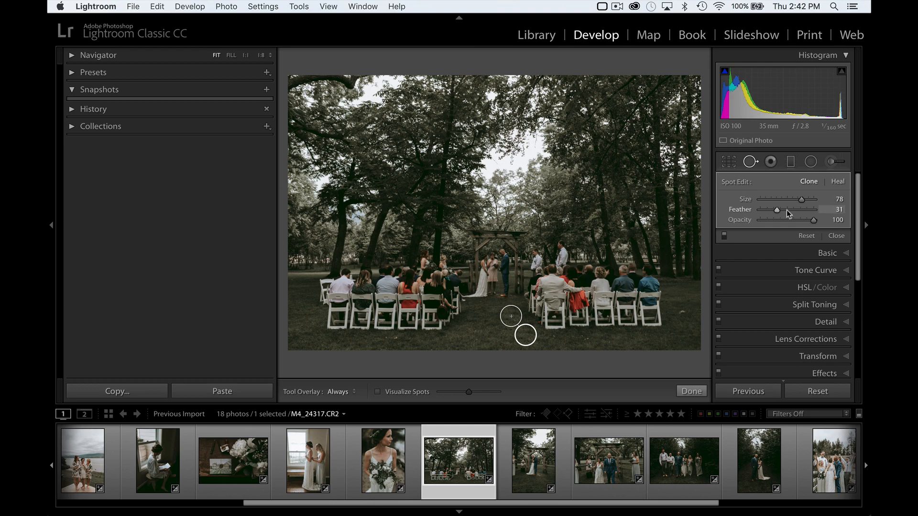
- Set the grass spot's Feather to 50, switch it from Clone to Heal, and test deleting and restoring it before closing Spot Removal
click(787, 211)
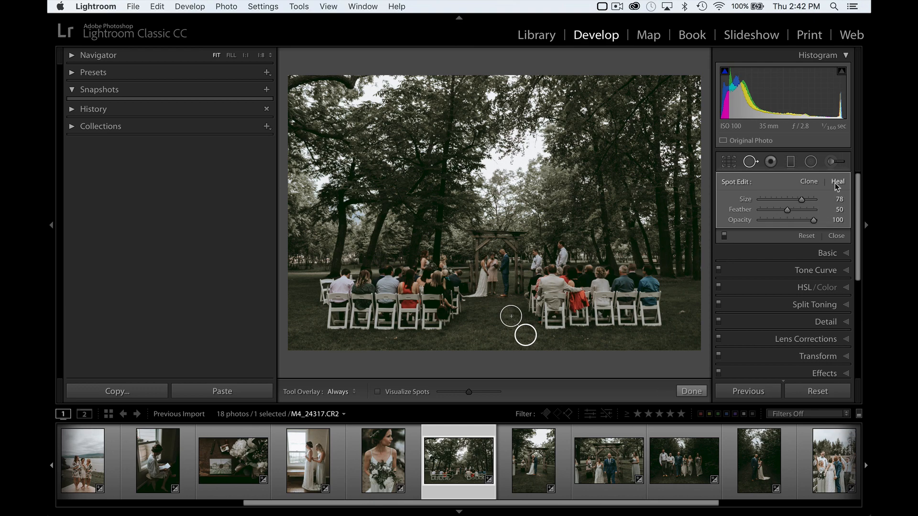
click(758, 161)
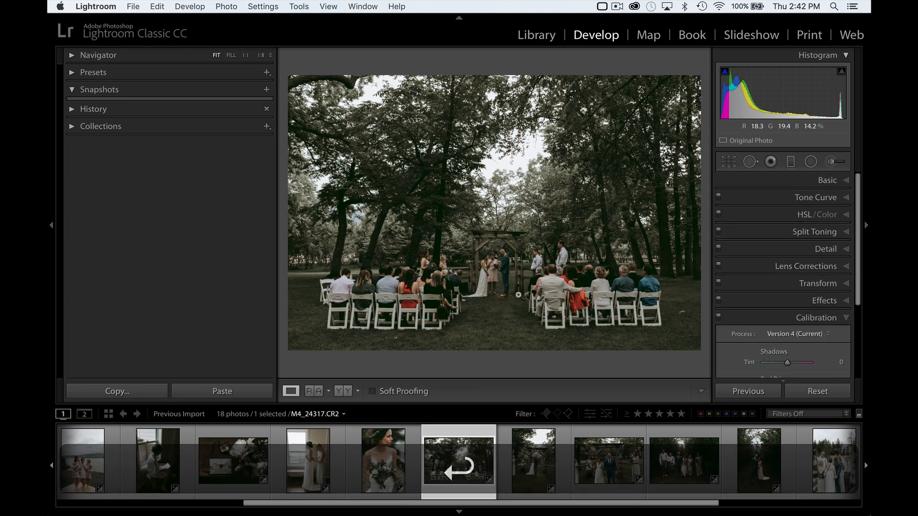
click(759, 161)
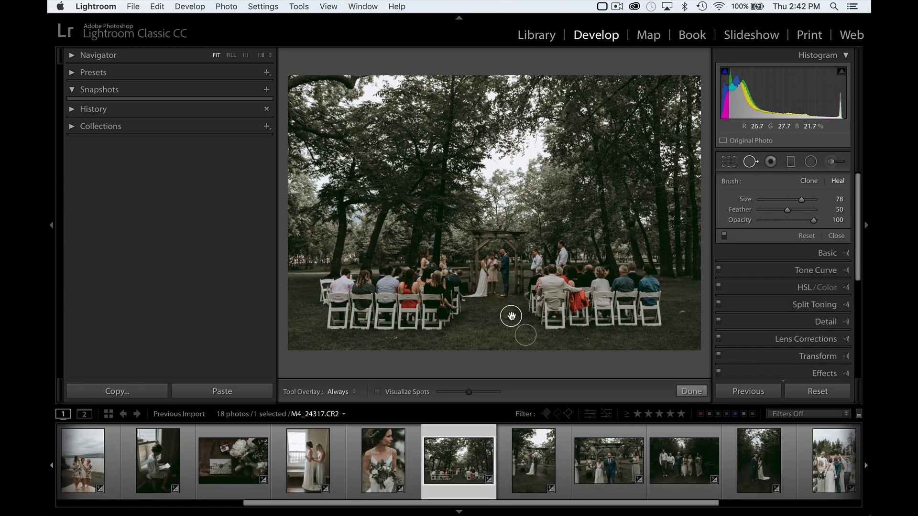
key(BackSpace)
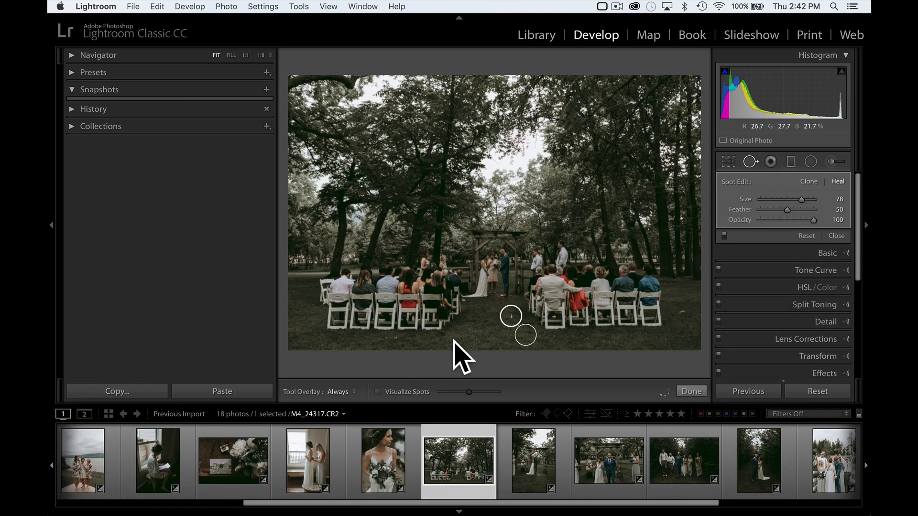
key(super+z)
key(Return)
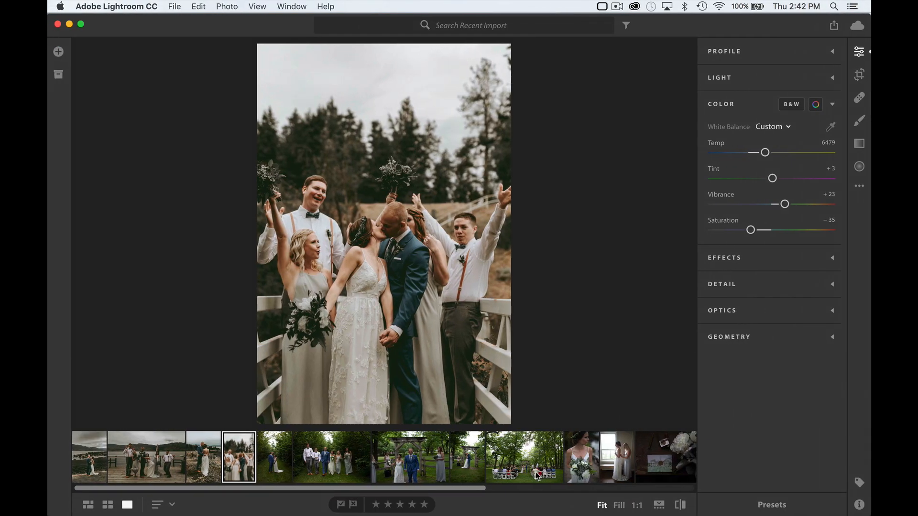
- Switch to Lightroom CC, open the seated outdoor ceremony photo and apply the MC 01 Warm user preset
click(529, 464)
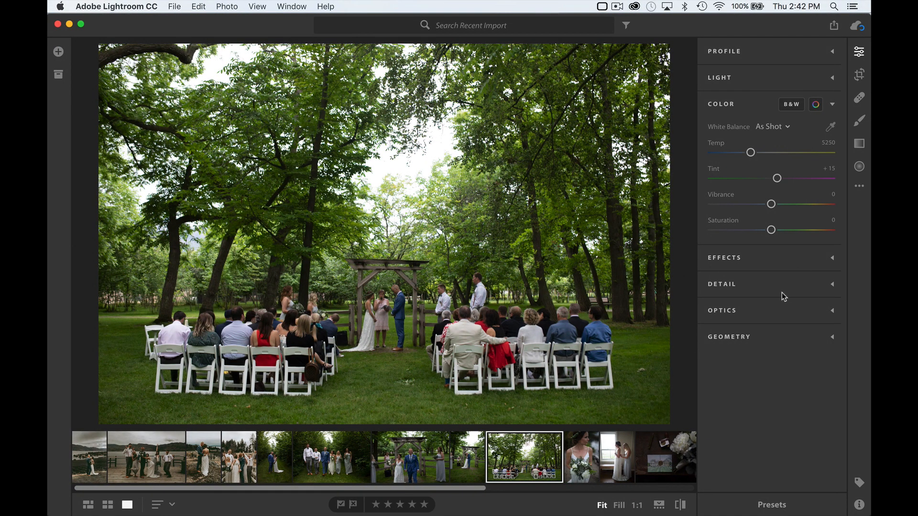
click(777, 508)
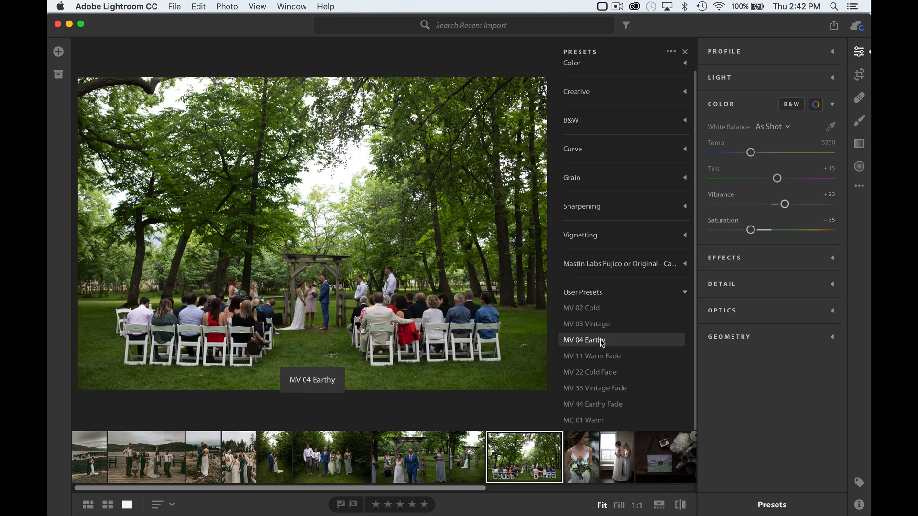
click(588, 420)
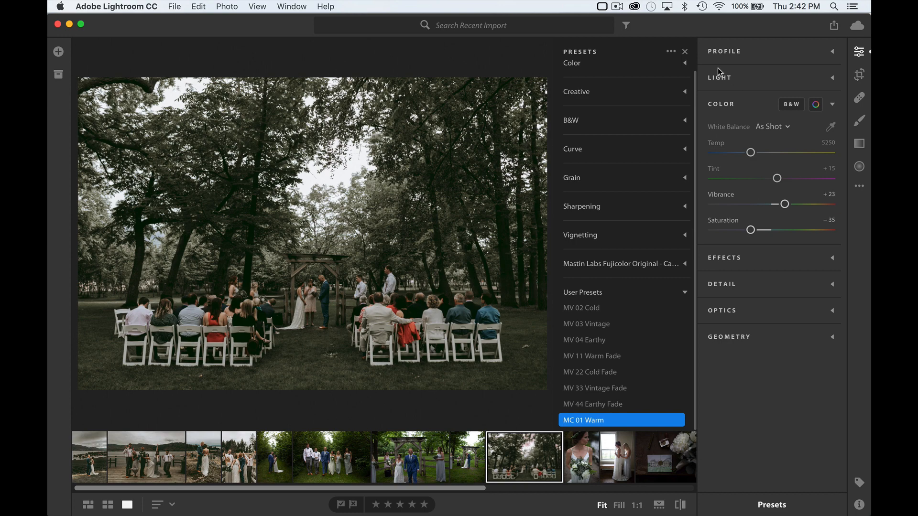
click(685, 51)
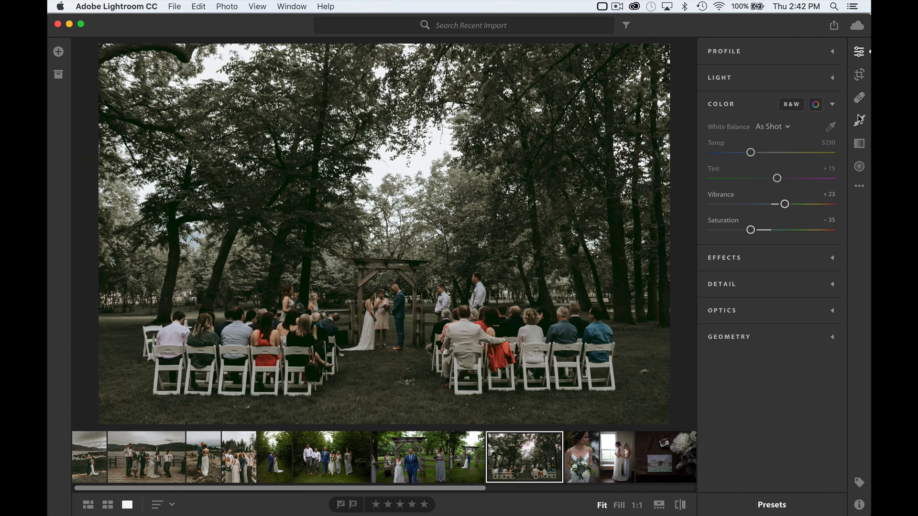
- Remove the pale patch in the grass aisle with the Healing Brush in Heal mode at size 78
click(860, 99)
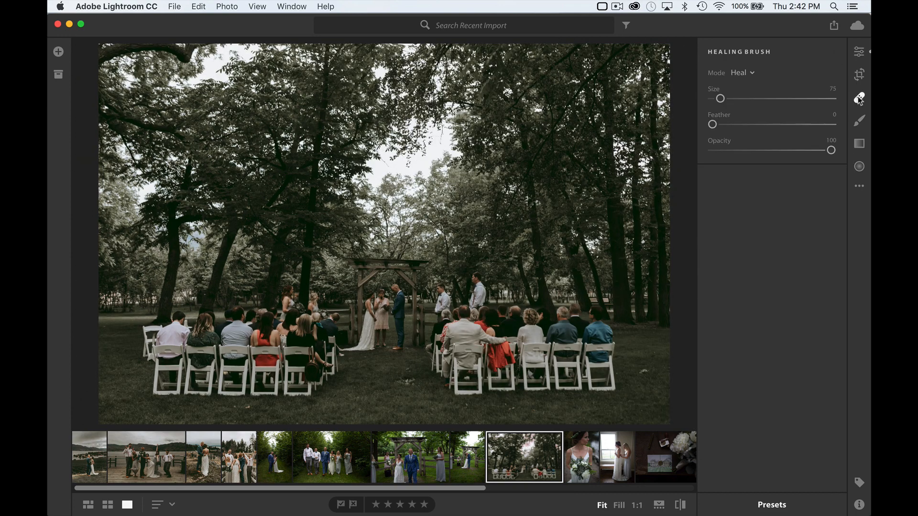
key(bracketright)
click(408, 381)
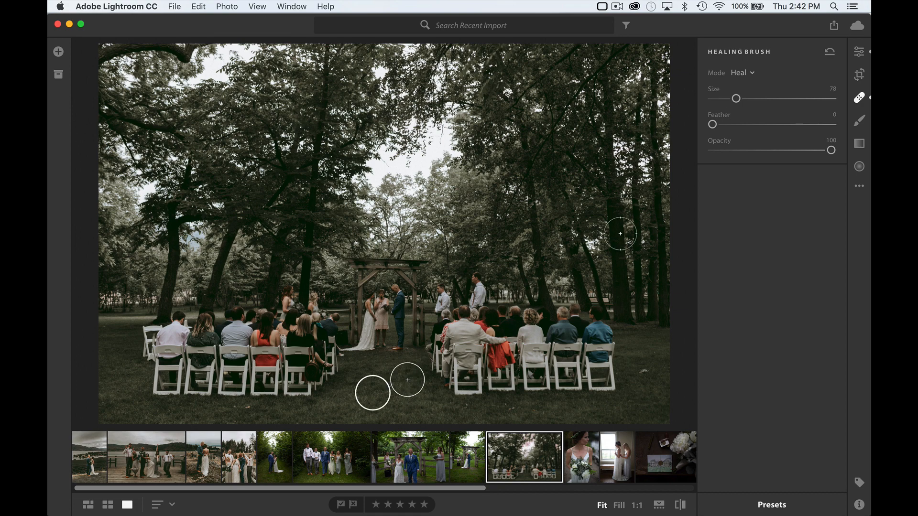
- Close the Healing Brush, switch to Lightroom Classic CC, and view the Map module before returning to the Library
key(Return)
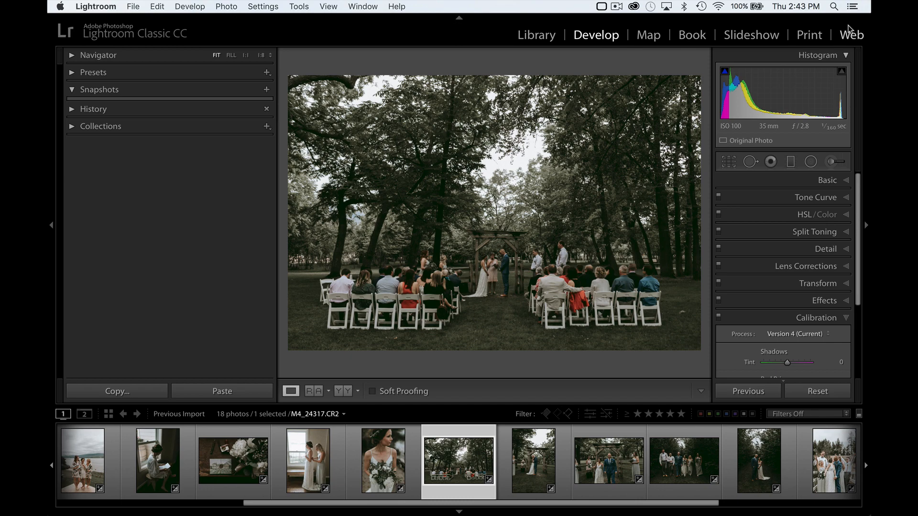
click(652, 37)
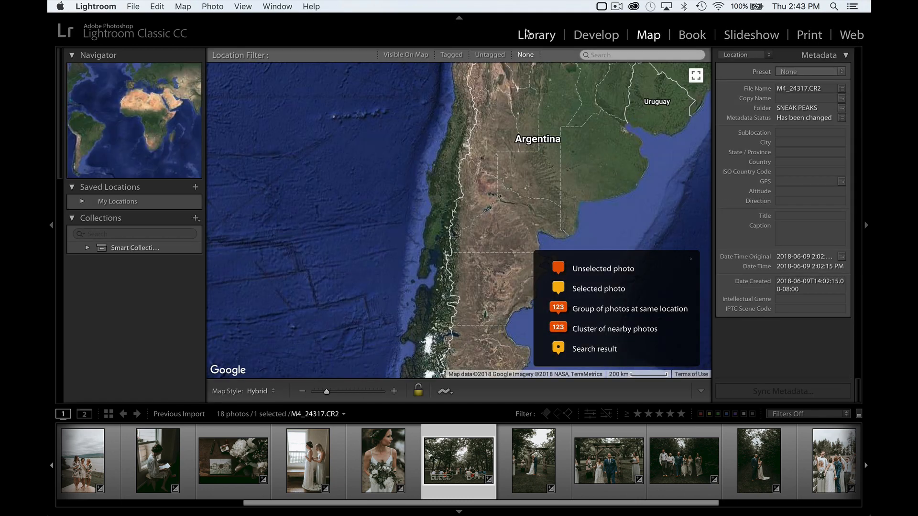
click(535, 37)
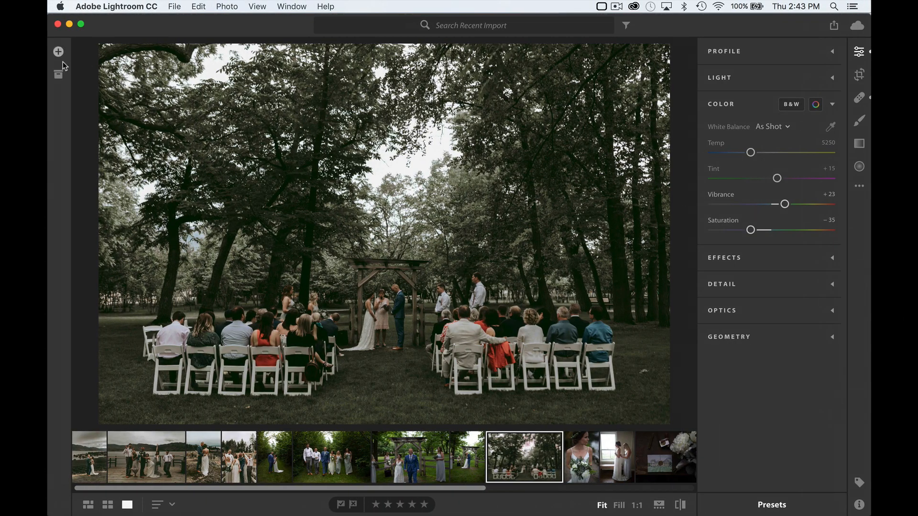
- Switch to Lightroom CC, open the Lightroom CC album and browse its photos in the Photo Grid
click(56, 74)
click(58, 76)
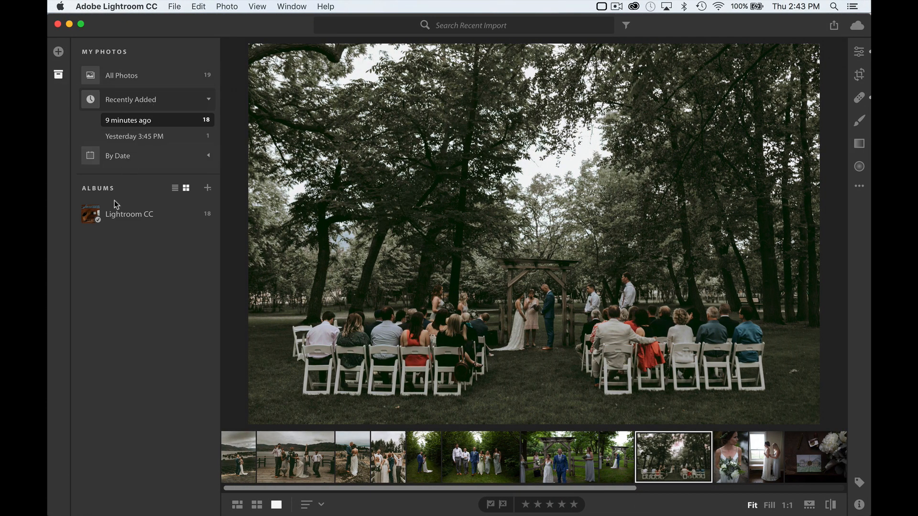
click(122, 216)
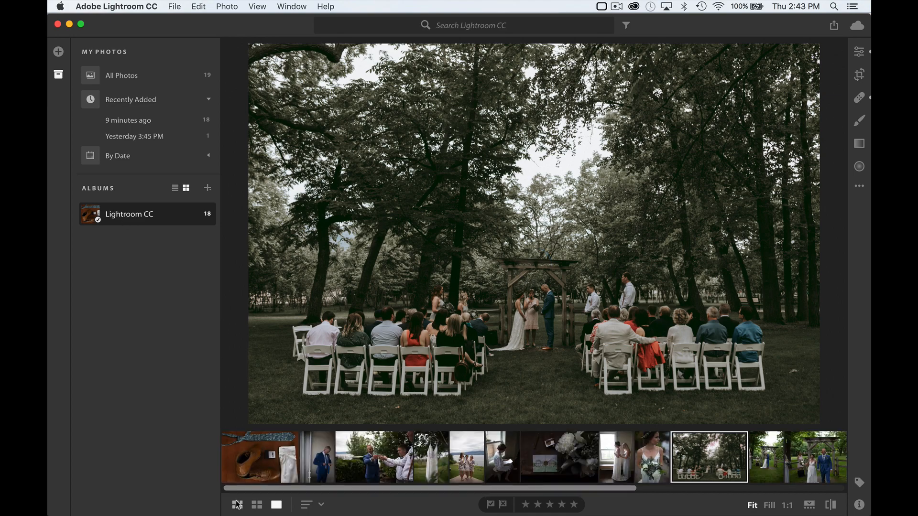
click(238, 505)
scroll(445, 314, down, 10)
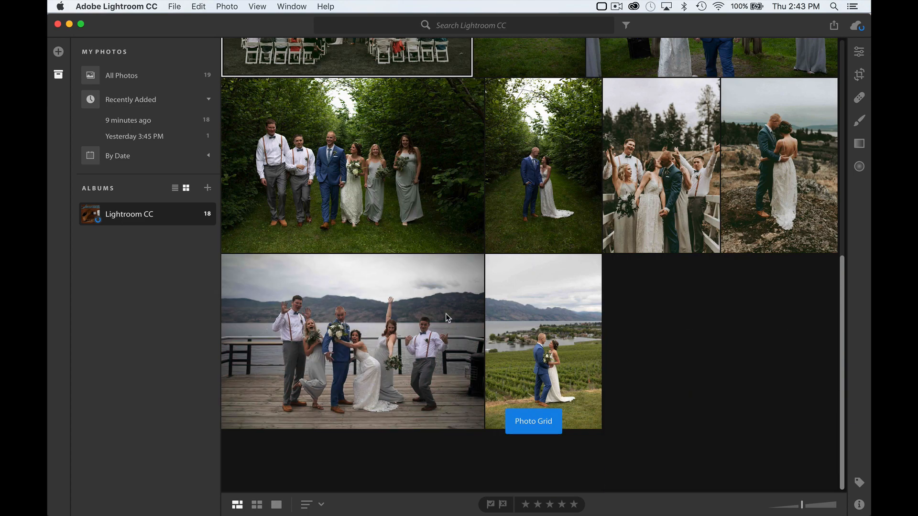
scroll(612, 176, up, 8)
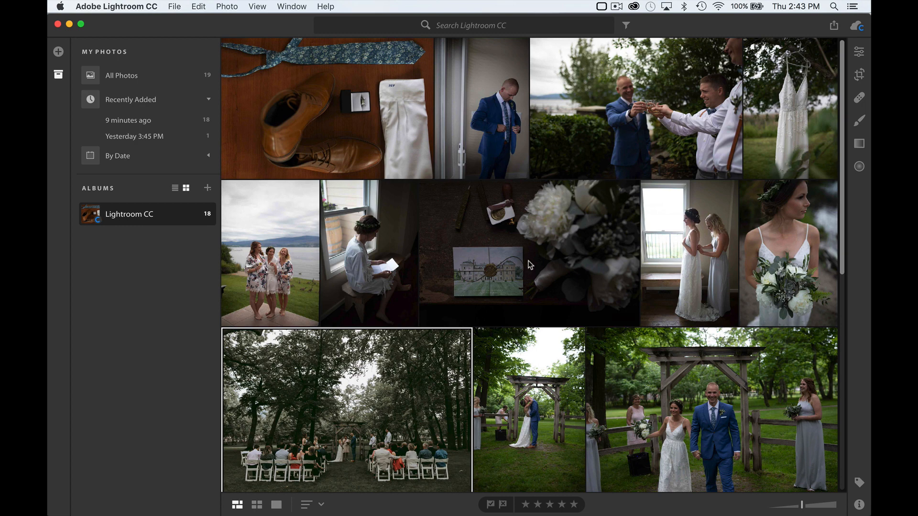
- Create an album named Groom Phot from six photos that include the groom, and open the new album
drag(545, 137, 702, 176)
click(465, 124)
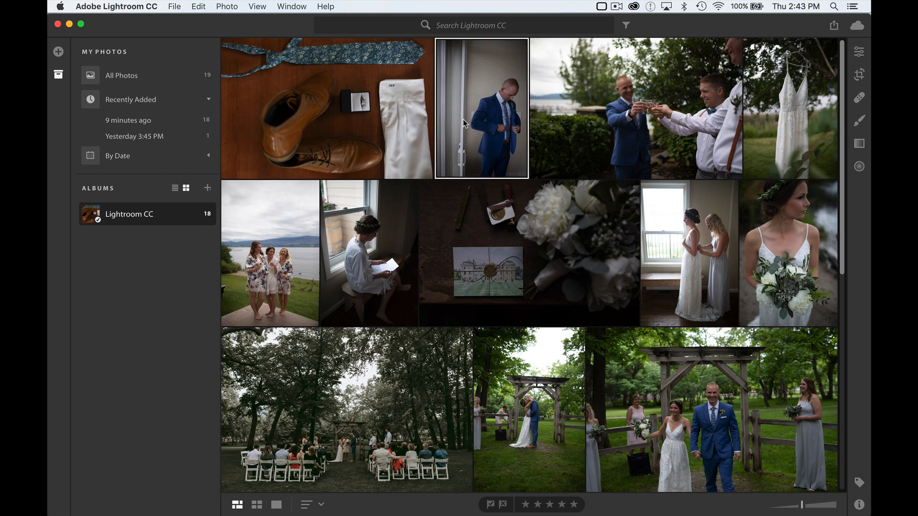
shift+click(656, 95)
scroll(703, 383, down, 4)
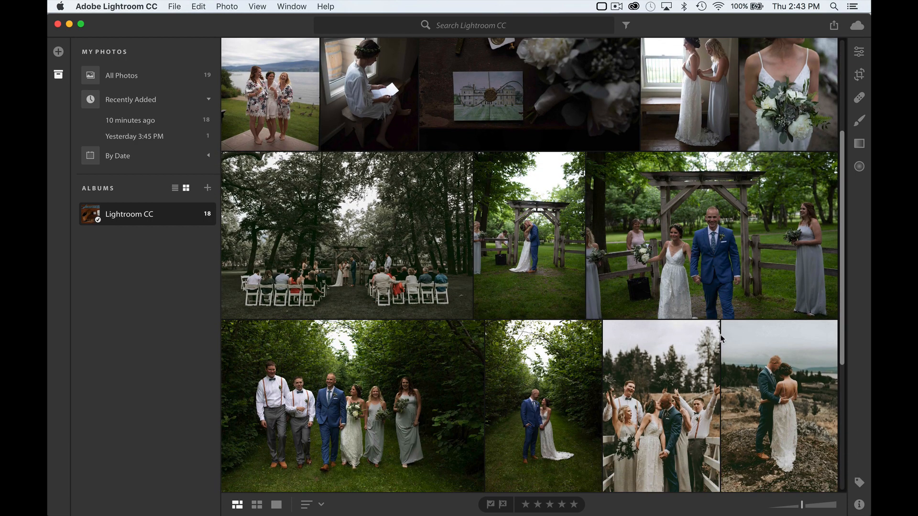
click(701, 292)
super+click(534, 258)
super+click(535, 384)
super+click(333, 394)
click(209, 189)
click(209, 211)
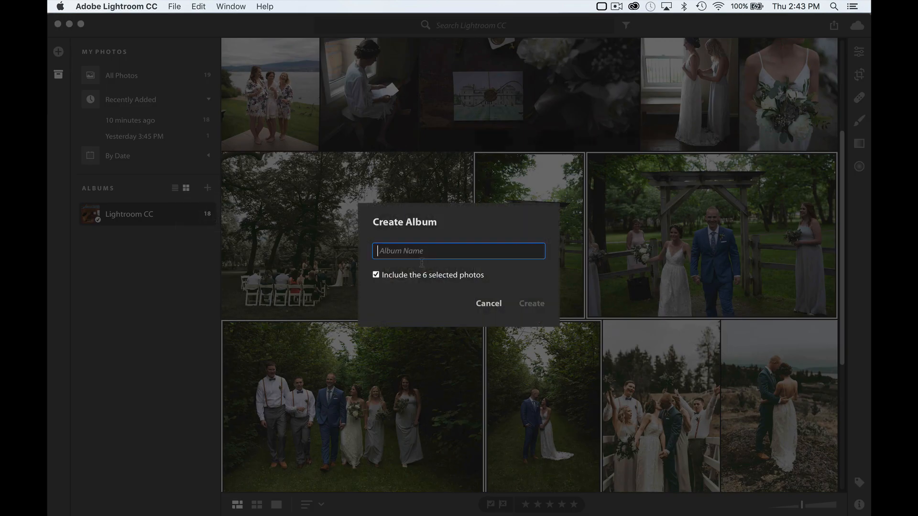
text(Groom Phot)
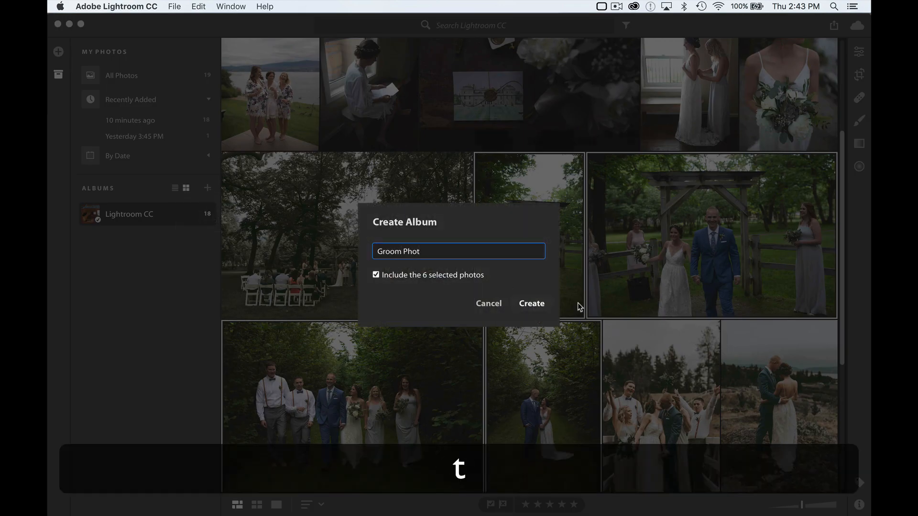
click(532, 304)
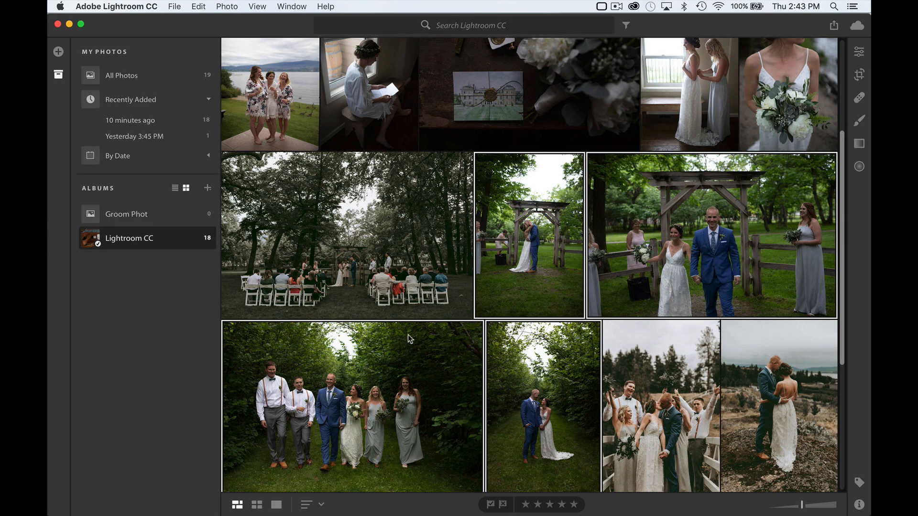
click(156, 219)
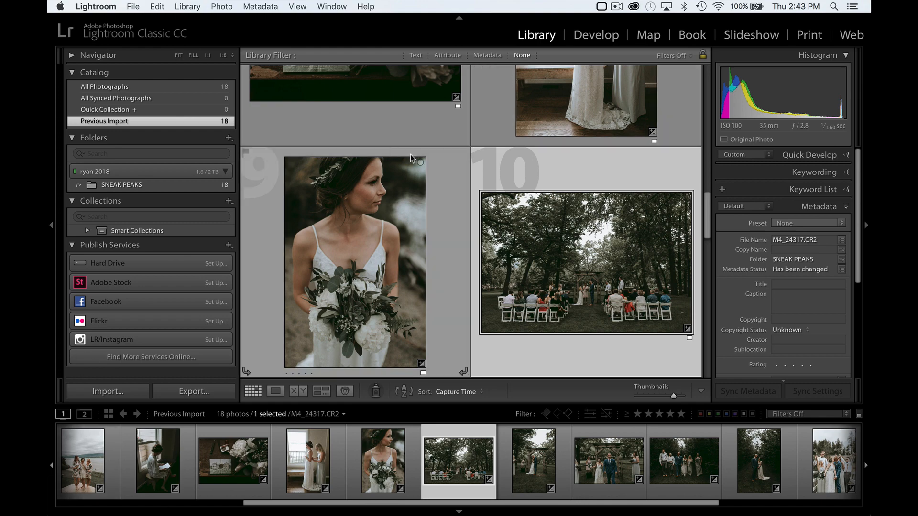
- Switch to Lightroom Classic CC, expand Quick Develop and select all photos of the previous import
click(818, 155)
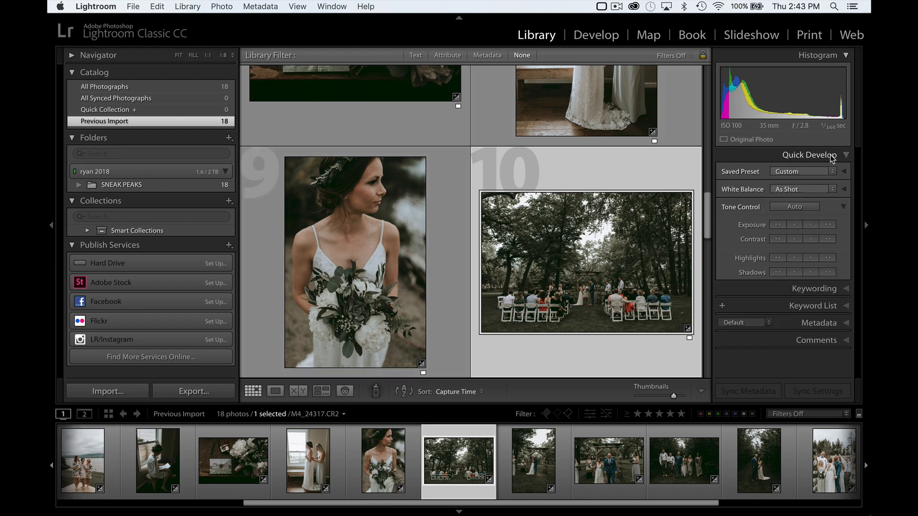
scroll(474, 214, up, 15)
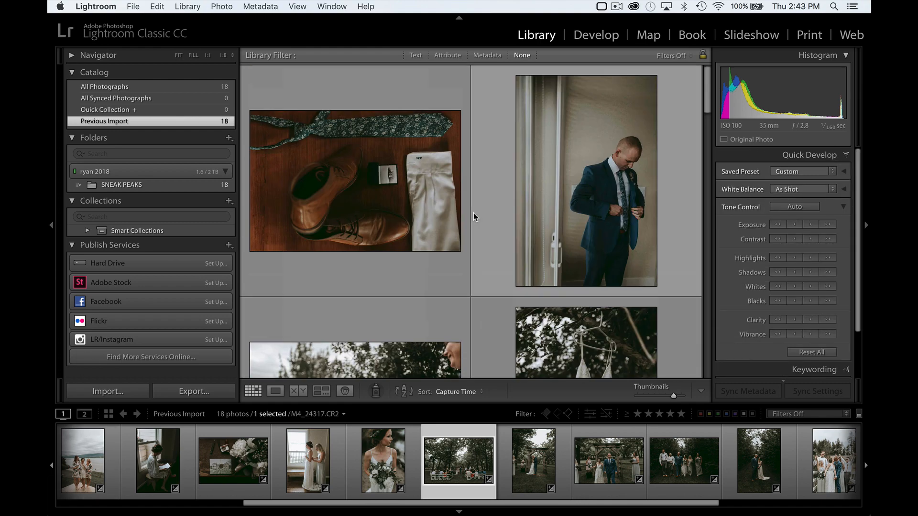
key(super+a)
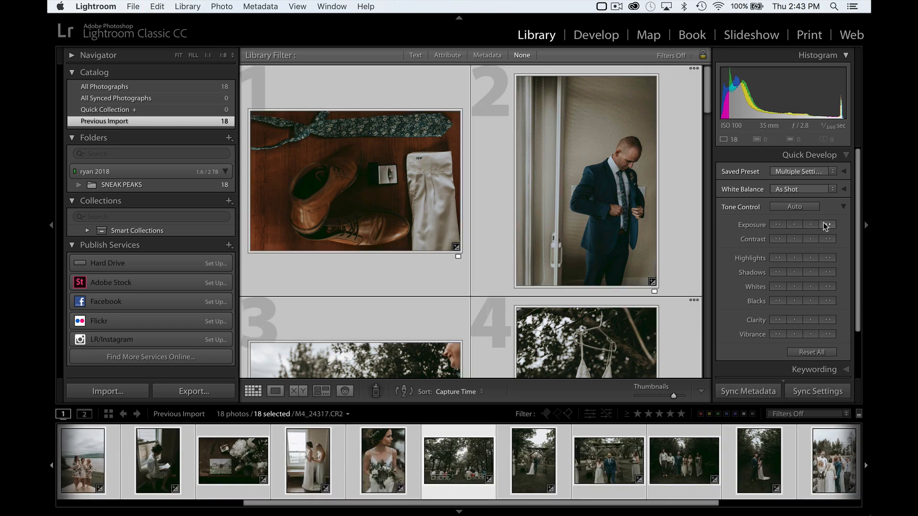
- Try and reverse large Exposure and Clarity increases on all photos, and check Lightroom CC's edit controls for the Groom Phot selection
click(828, 226)
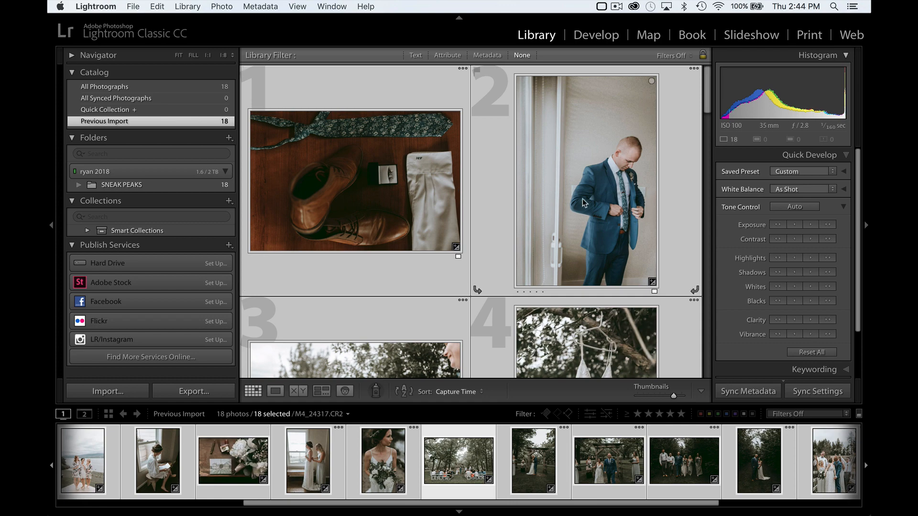
scroll(417, 189, down, 5)
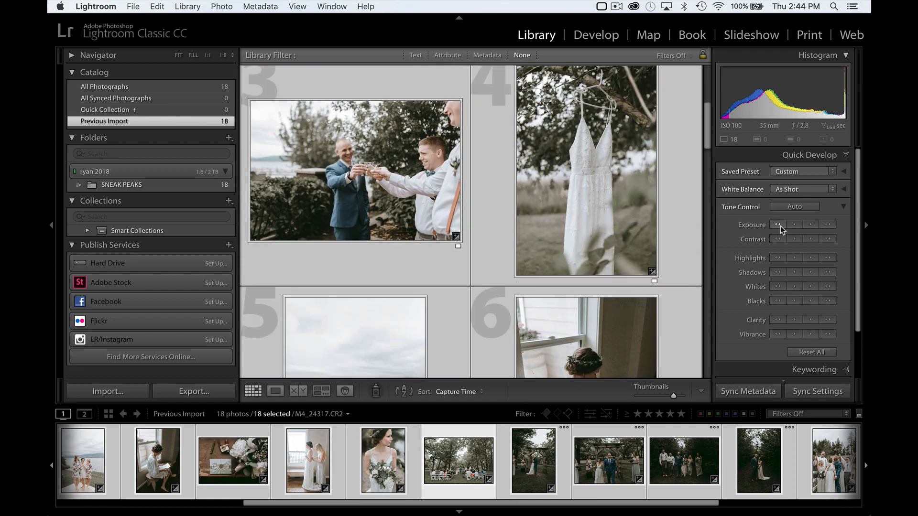
click(779, 226)
scroll(788, 285, down, 1)
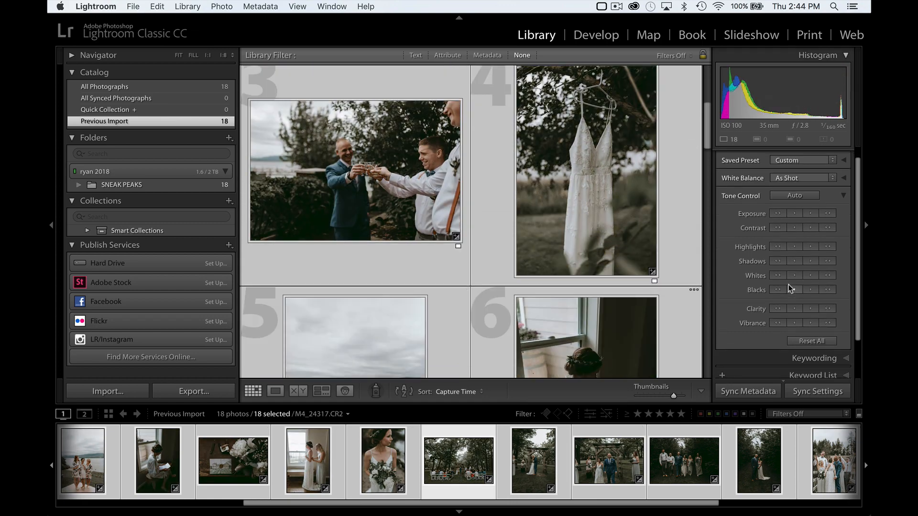
click(828, 305)
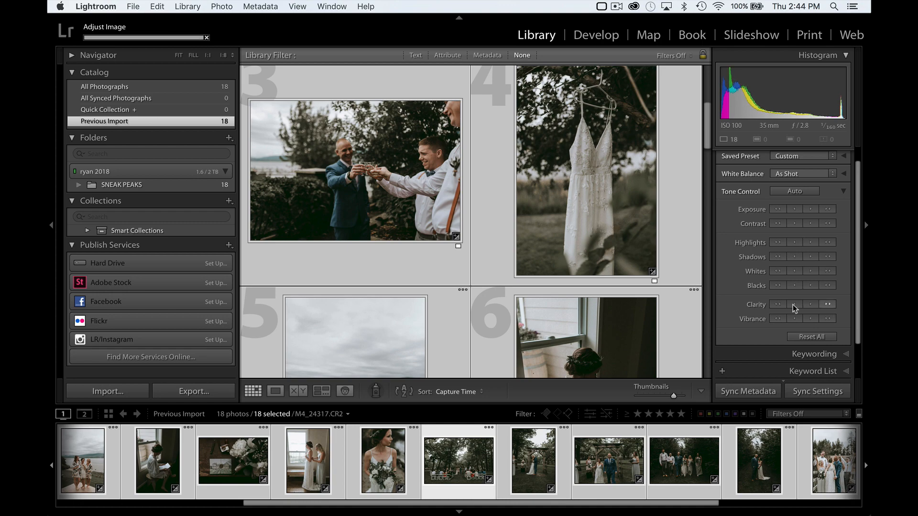
click(779, 305)
scroll(430, 282, down, 10)
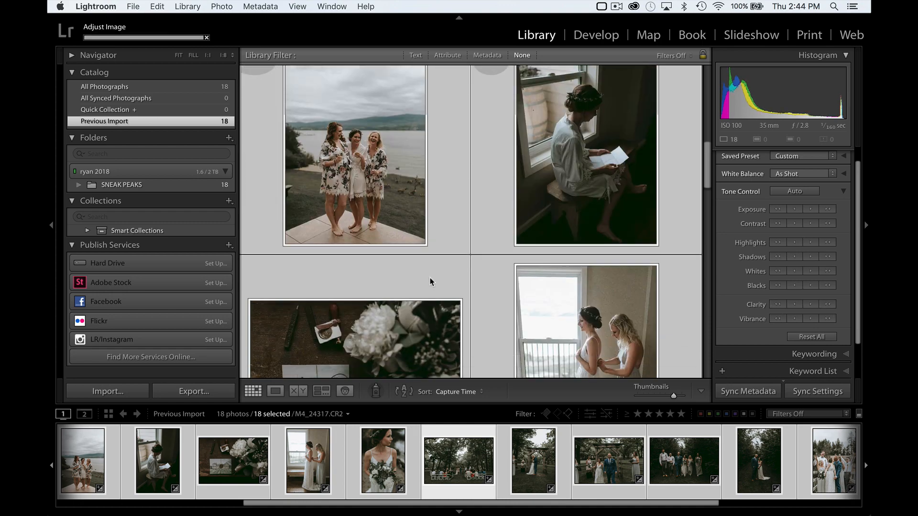
scroll(430, 282, up, 10)
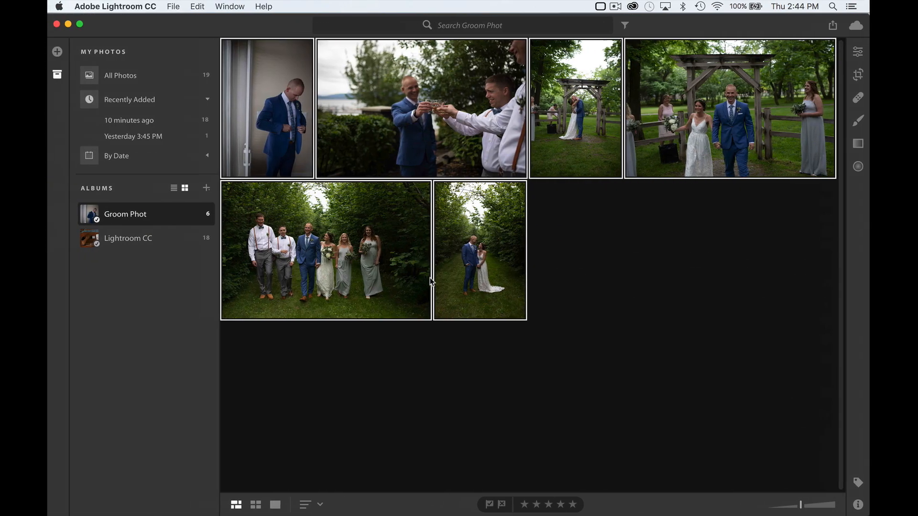
click(859, 51)
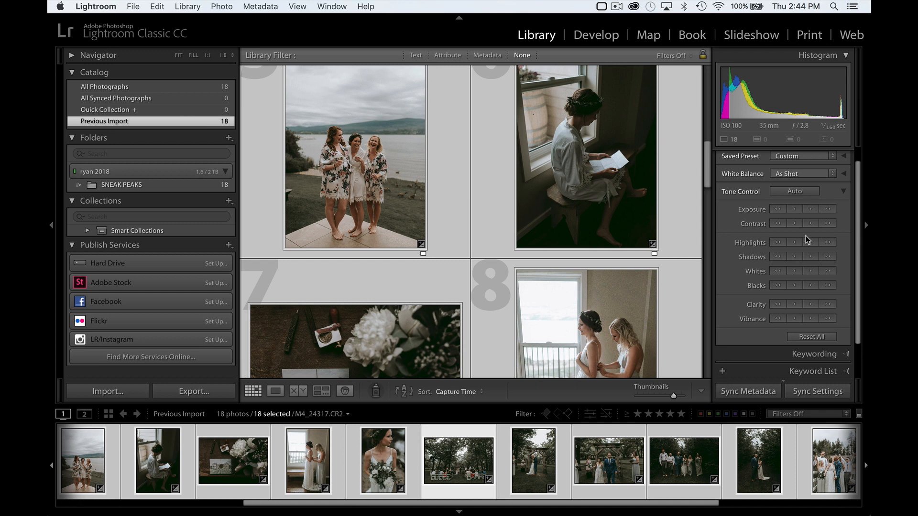
- In Lightroom Classic CC, add the keywords "sneak peak, wicked tutorials, etc" to all selected photos
scroll(806, 236, down, 3)
click(824, 313)
click(774, 218)
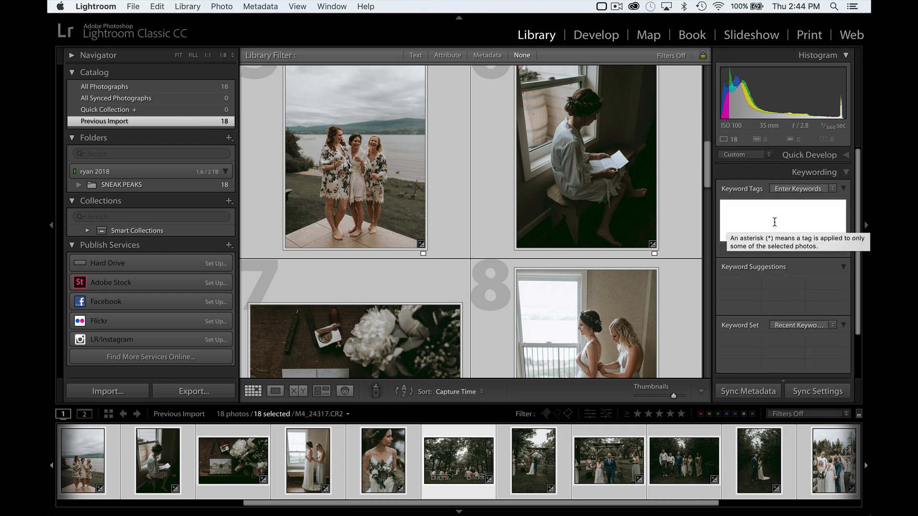
text(sneak peak, wicked tutorials, etx)
key(BackSpace)
text(c)
- Display the metadata fields of the selected photos, down to the rating
scroll(519, 187, down, 5)
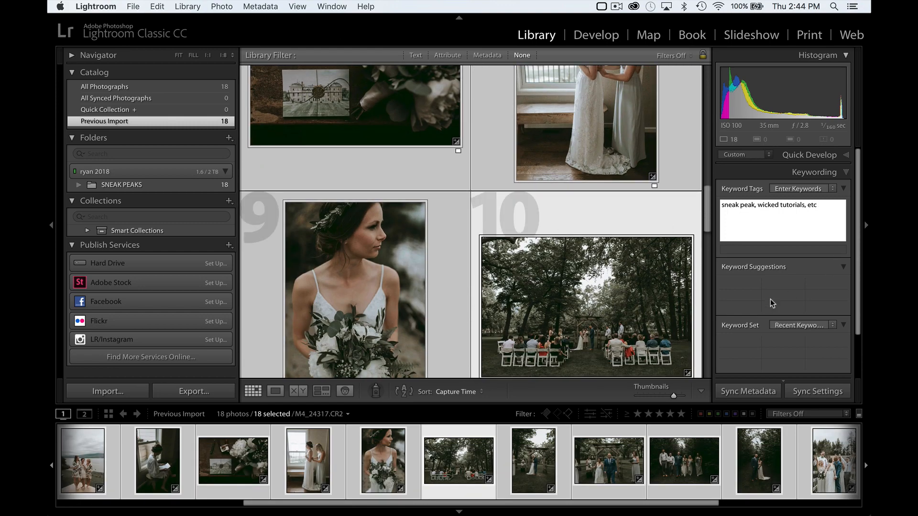
scroll(798, 247, down, 3)
scroll(798, 246, down, 3)
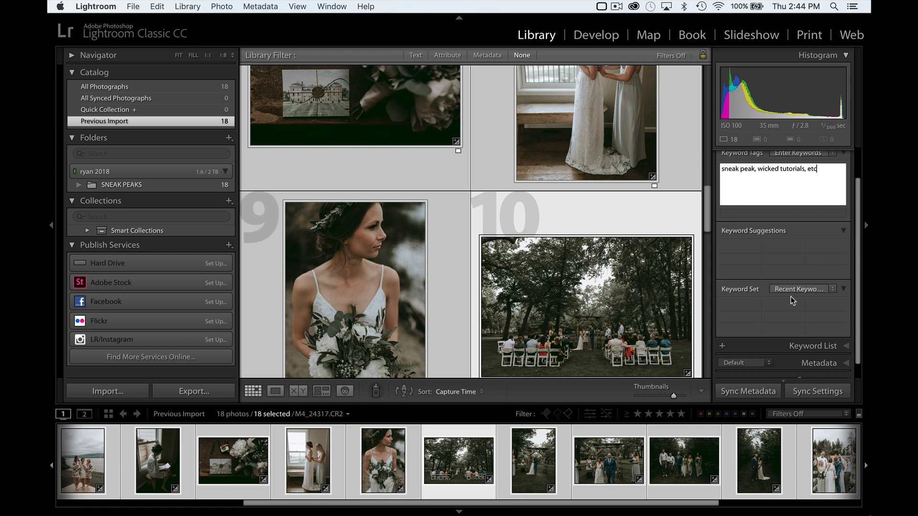
click(834, 348)
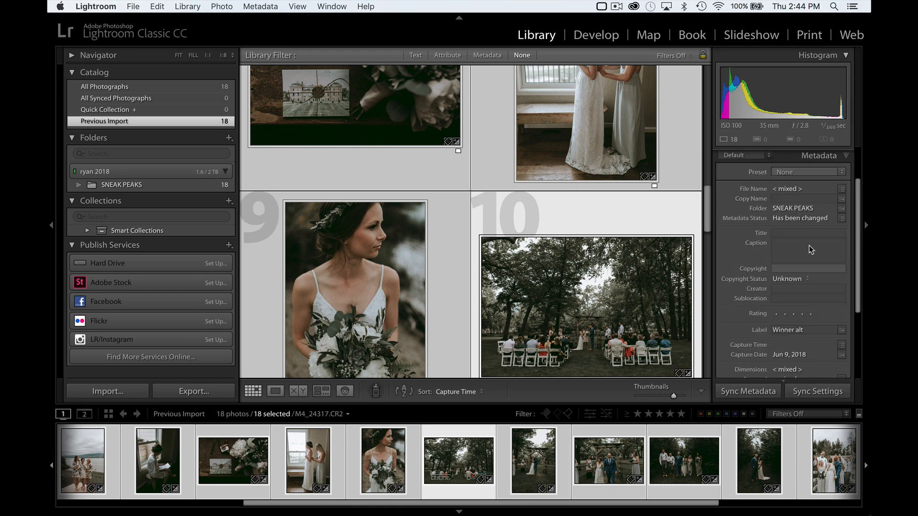
scroll(789, 249, down, 2)
scroll(796, 244, down, 3)
- Try giving all selected photos a four-star rating, cancel the change and browse the remaining metadata fields
click(802, 254)
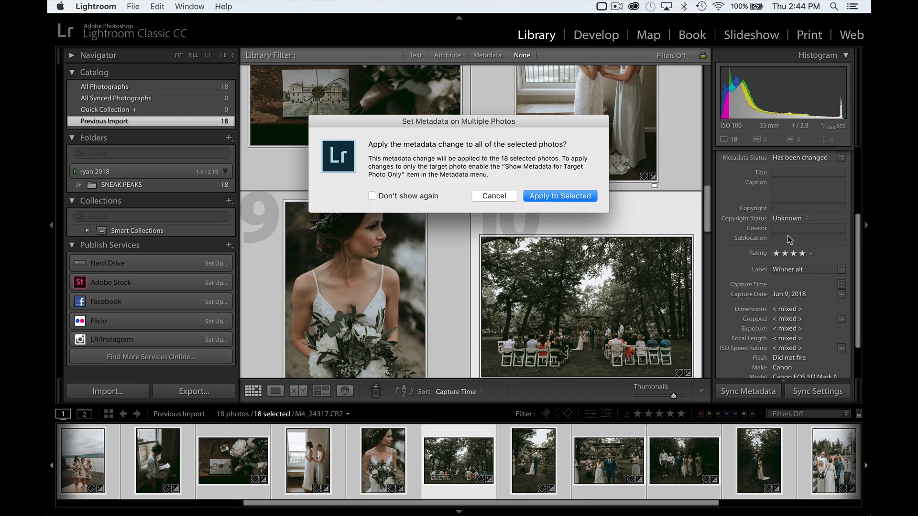
click(478, 196)
click(812, 230)
click(806, 237)
click(797, 186)
scroll(797, 187, down, 4)
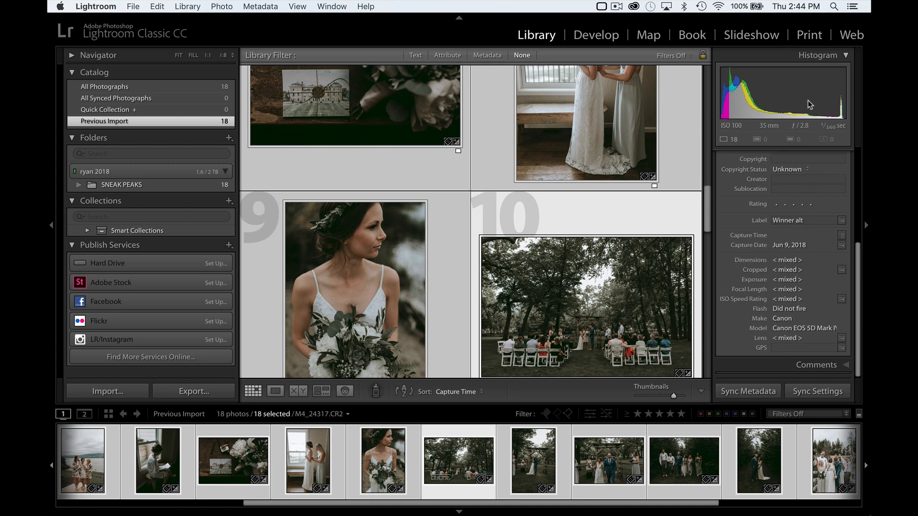
- Switch the catalog source to All Photographs and keep only the invitation and flowers photo selected
click(598, 127)
click(400, 170)
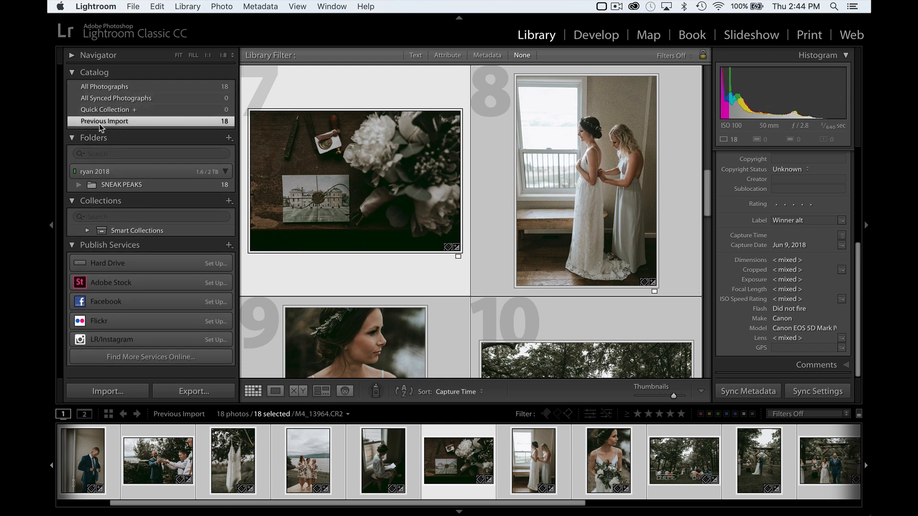
click(121, 90)
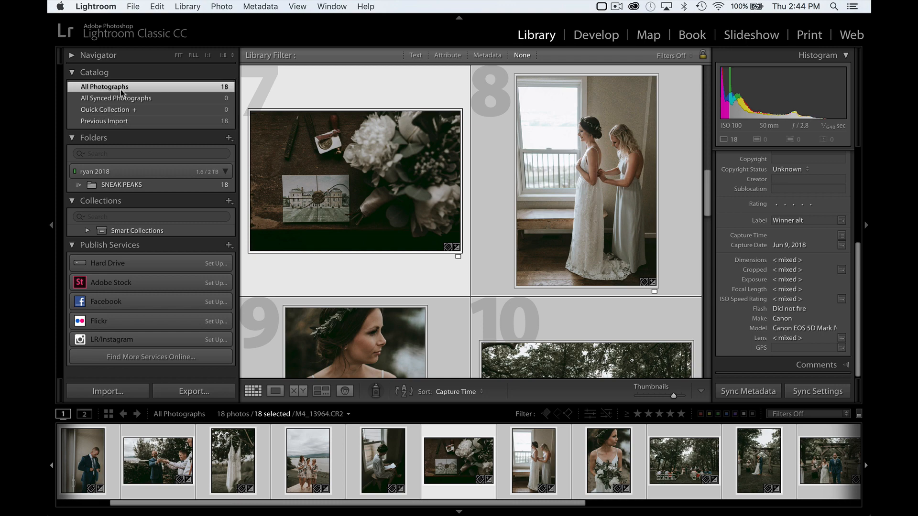
click(358, 94)
scroll(323, 259, down, 5)
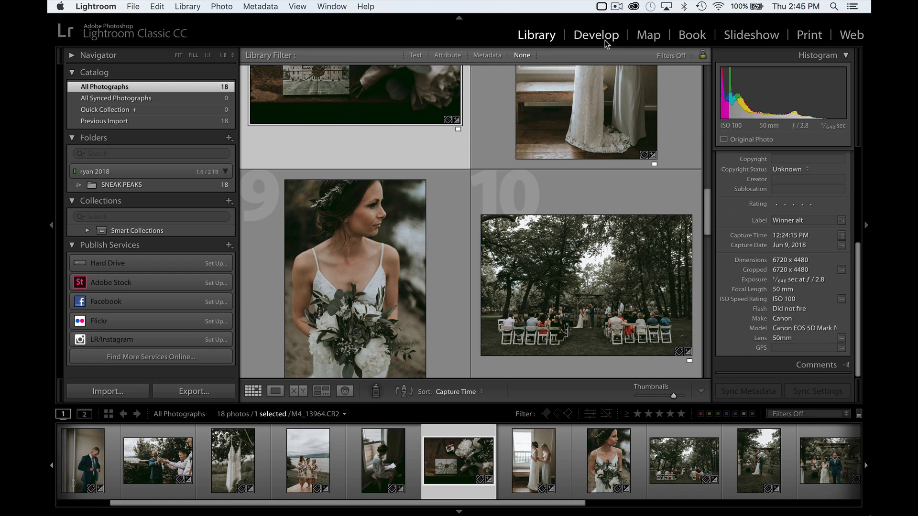
- Open the Slideshow module, select all photos and review the layout and overlay options
click(771, 37)
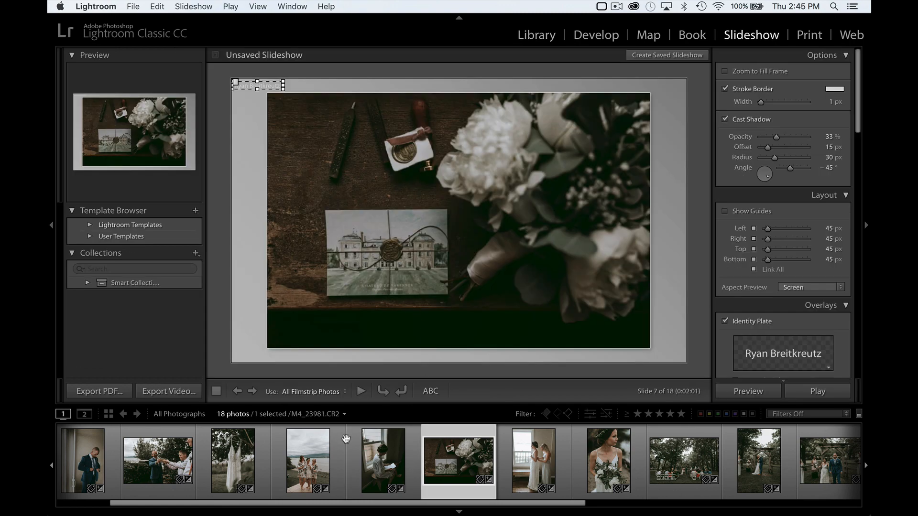
key(super+a)
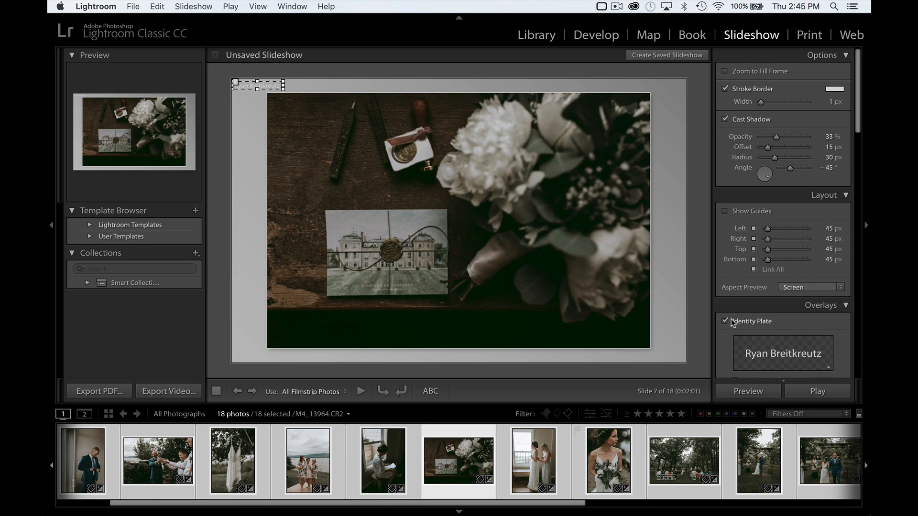
scroll(746, 297, down, 10)
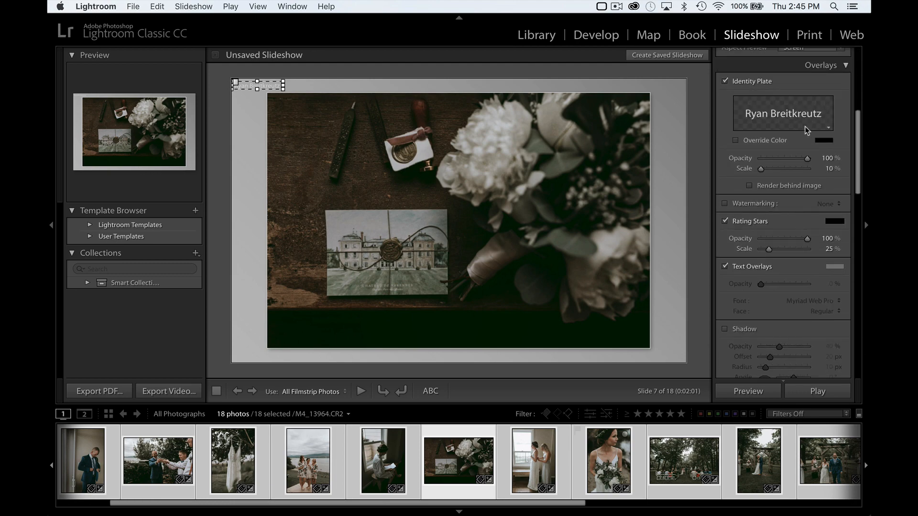
- Change the slideshow's identity plate text to Tutorial Wedding and position it in the photo's lower-right corner
click(805, 126)
click(809, 140)
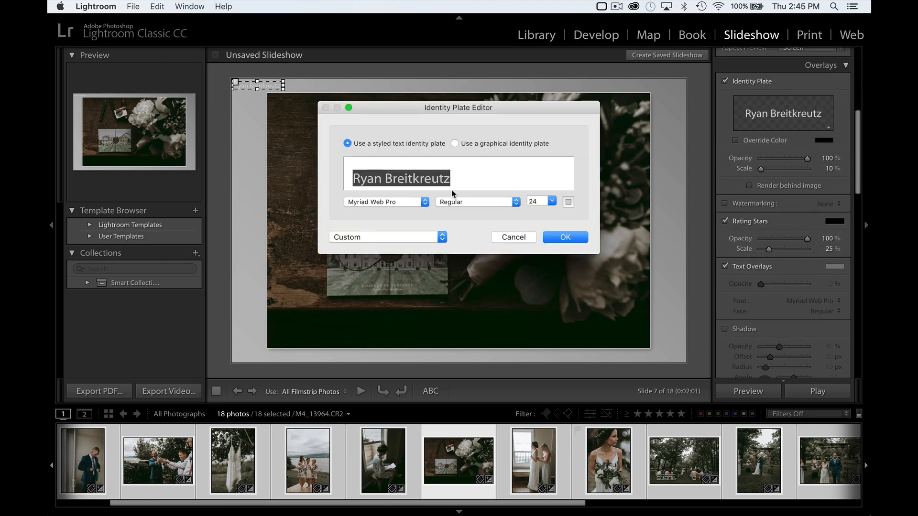
text(Tutori)
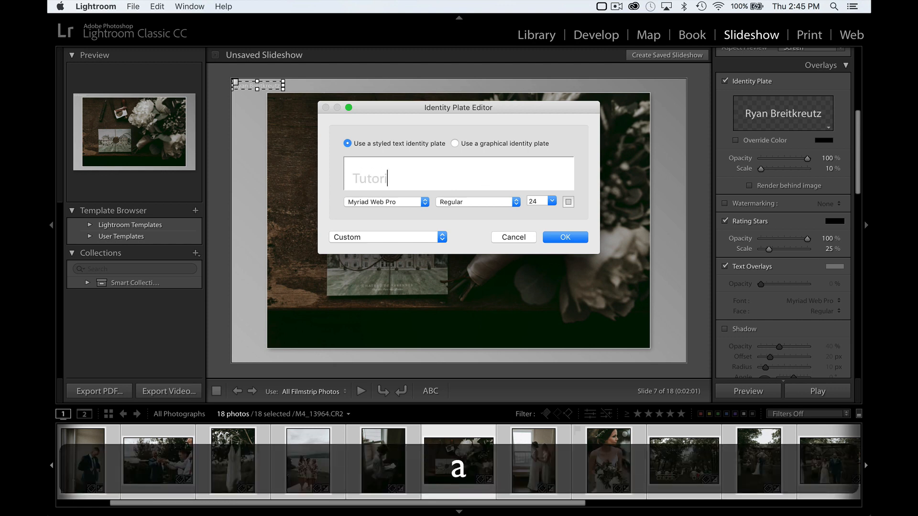
text(al Wedding)
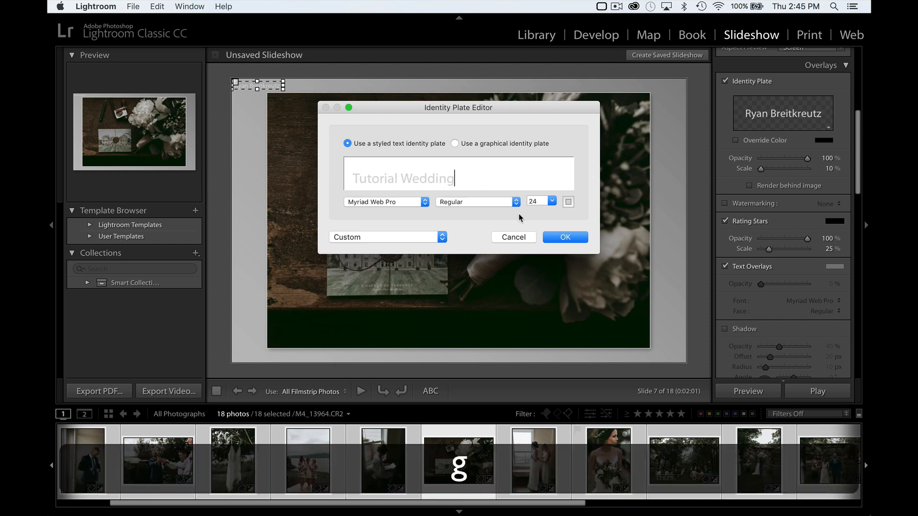
click(565, 237)
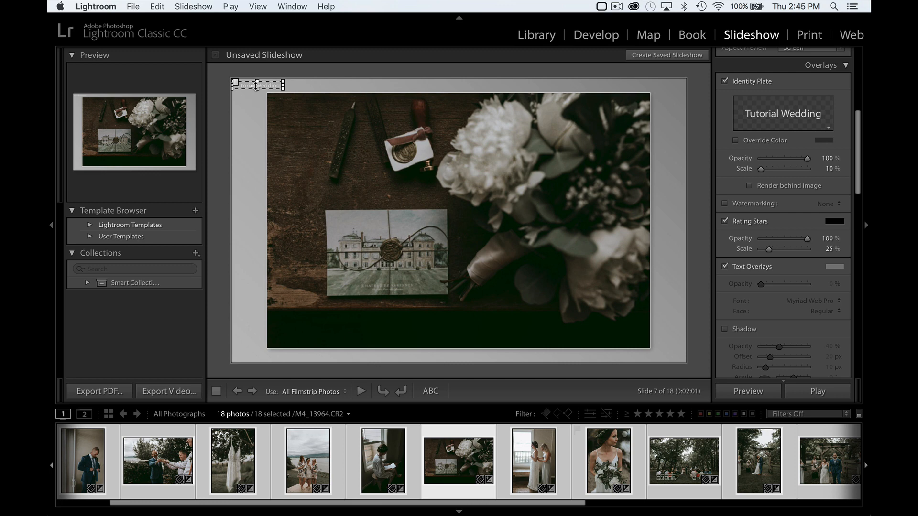
drag(251, 84, 601, 329)
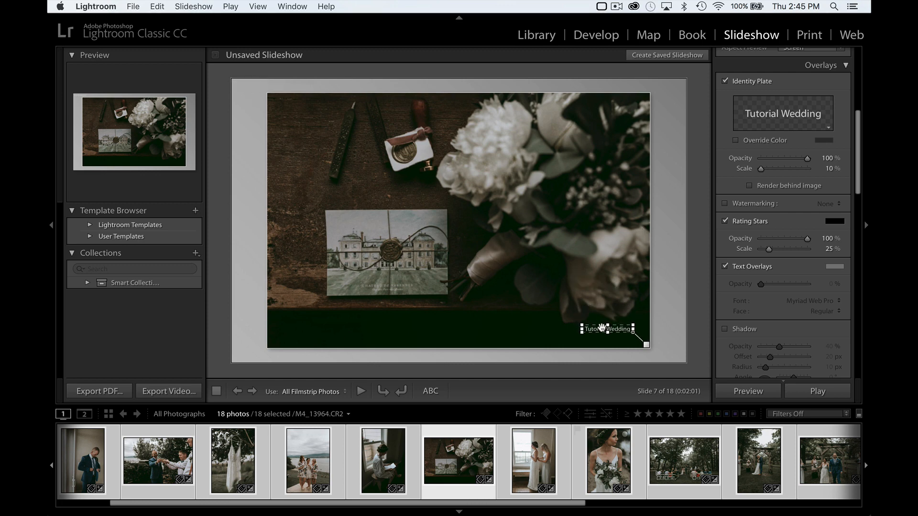
- Turn off the slideshow's rating stars, text overlays and color wash, and enable the overlay shadow
scroll(762, 252, down, 4)
click(725, 147)
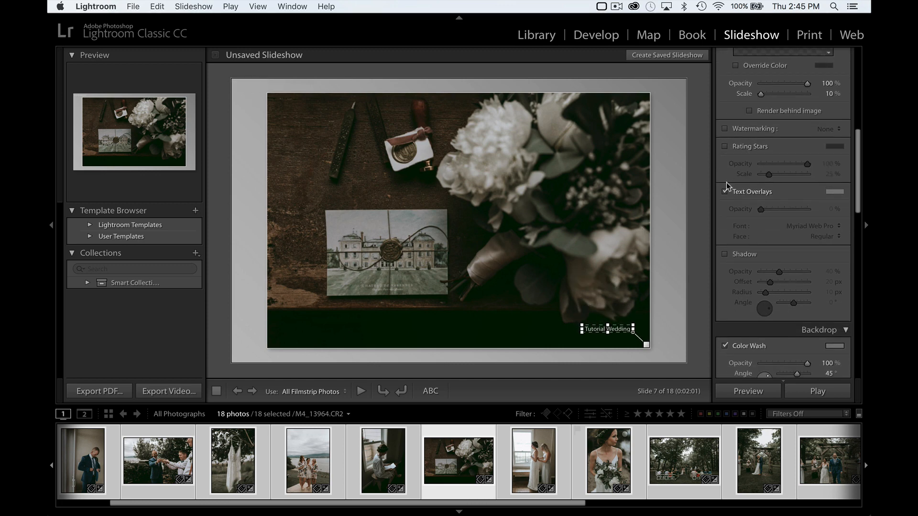
click(725, 191)
click(725, 254)
scroll(726, 259, down, 4)
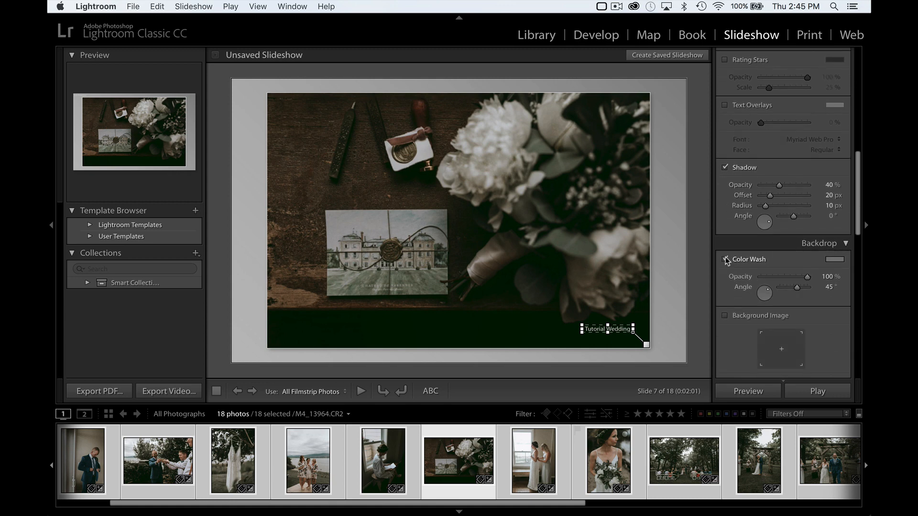
click(725, 259)
- Review the slideshow's background, music and playback settings, and play the slideshow full screen
scroll(725, 259, down, 10)
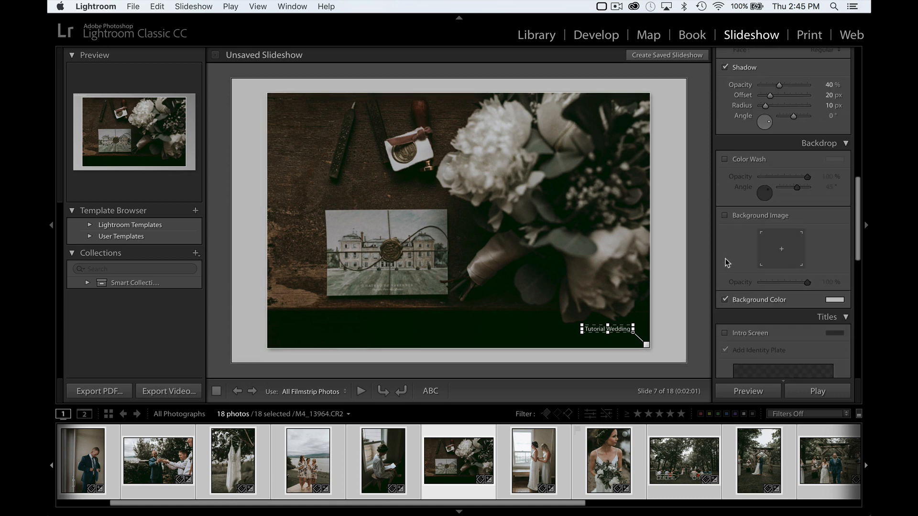
scroll(726, 262, down, 5)
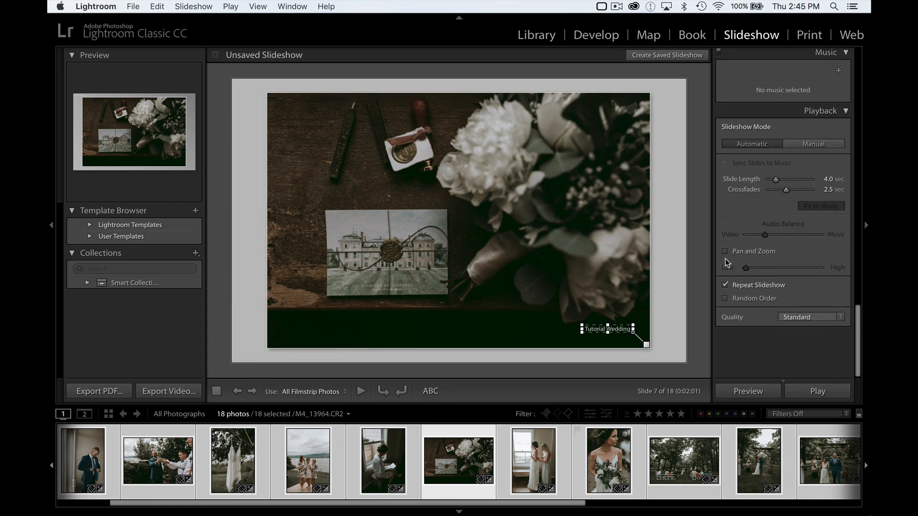
click(817, 392)
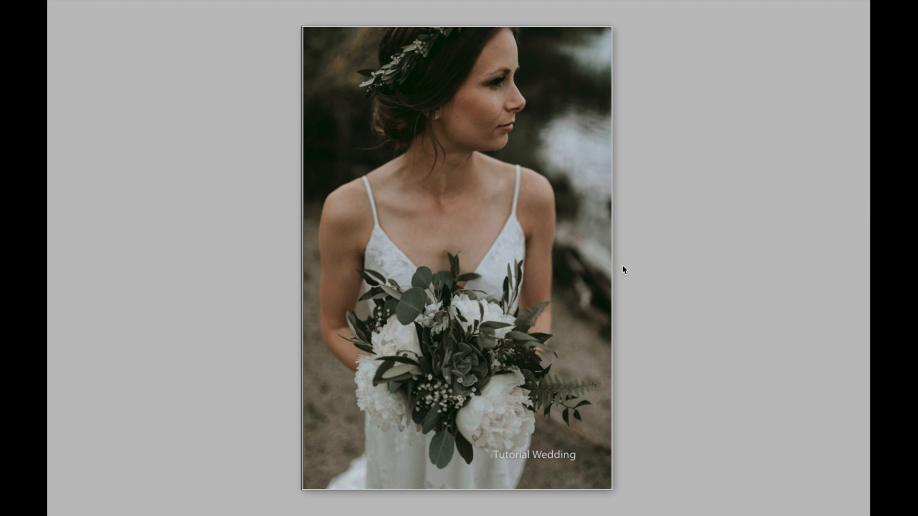
key(ctrl+Left)
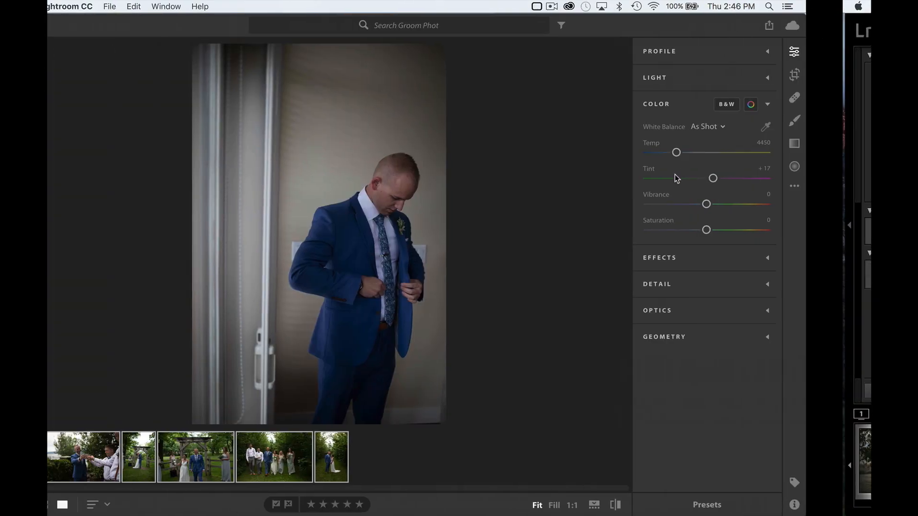
key(ctrl+Right)
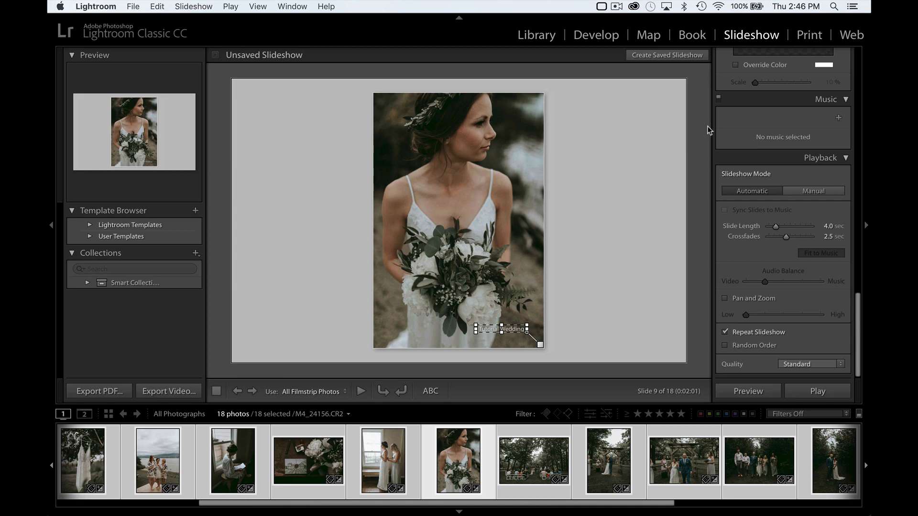
- View the Print module, return to the Library and look through the Prints, Web/Blog (800px) and Facebook (2048px) export presets
click(809, 36)
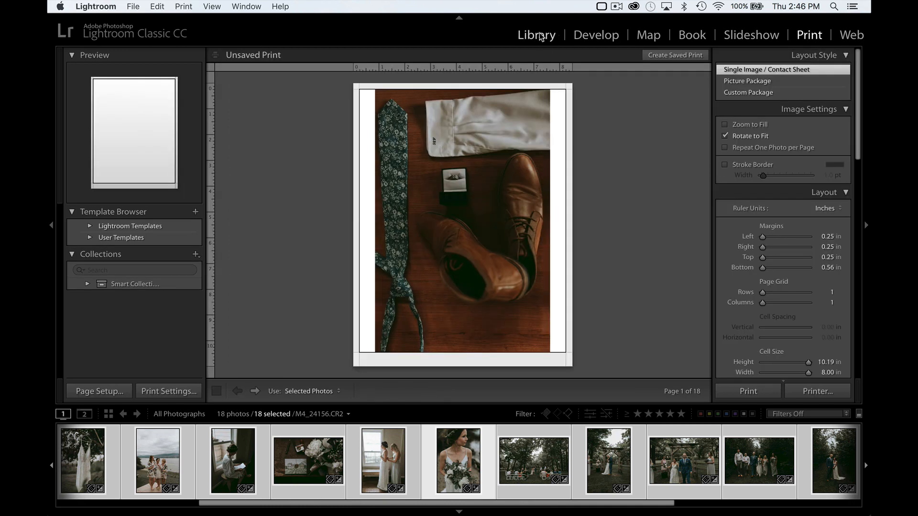
click(537, 35)
key(shift+super+e)
click(268, 148)
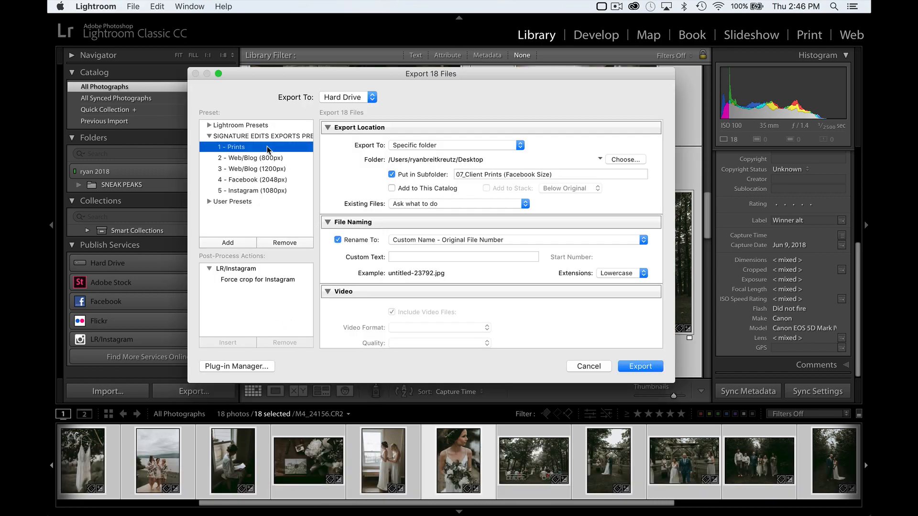
click(250, 158)
click(248, 180)
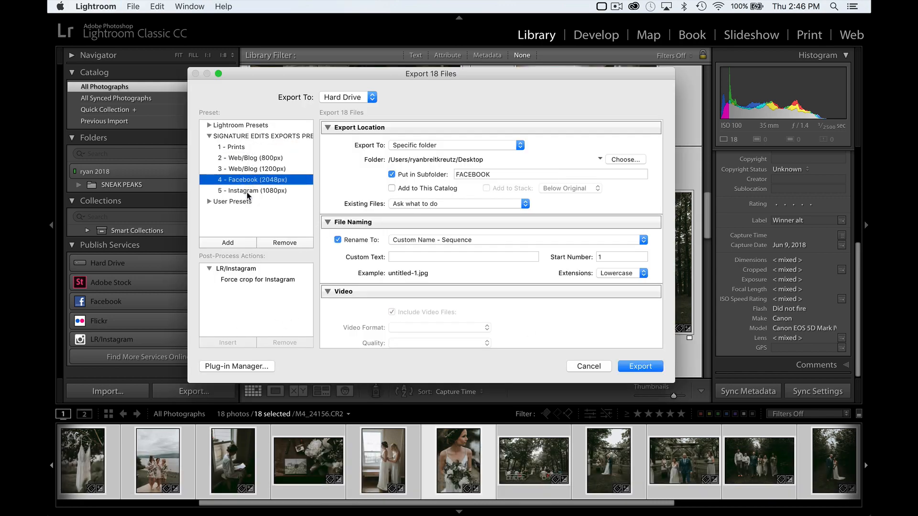
- Review the Instagram (1080px) preset's naming, file, sizing, sharpening, metadata and watermark settings, and leave without exporting
click(248, 191)
scroll(547, 241, down, 8)
scroll(547, 241, down, 5)
scroll(547, 241, up, 15)
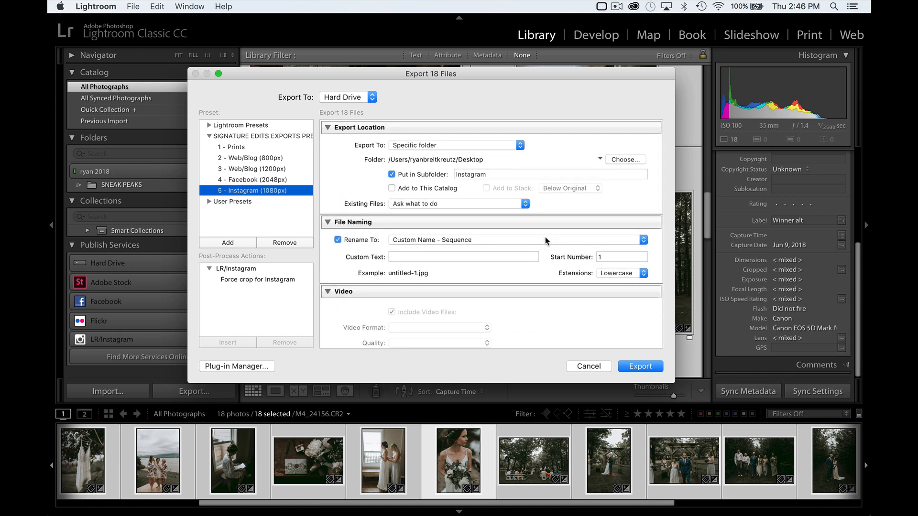
click(468, 257)
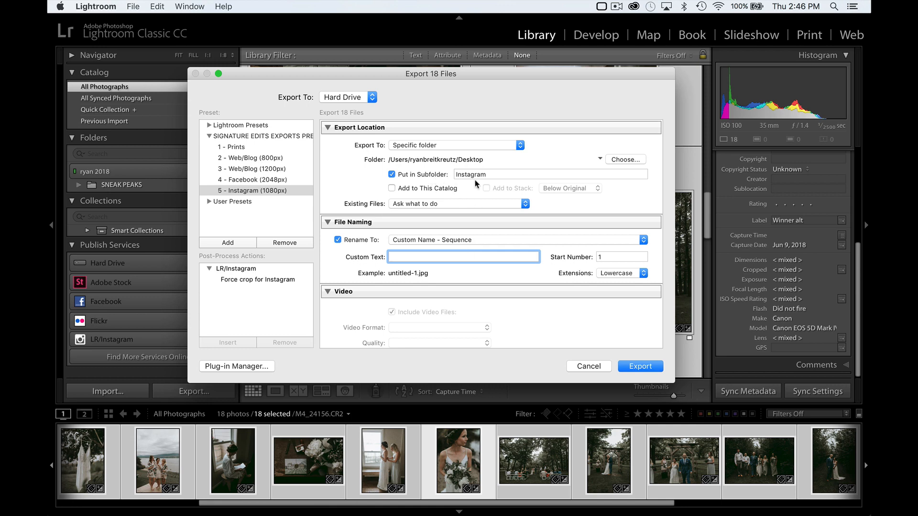
scroll(503, 239, down, 10)
scroll(503, 239, up, 8)
scroll(503, 240, down, 4)
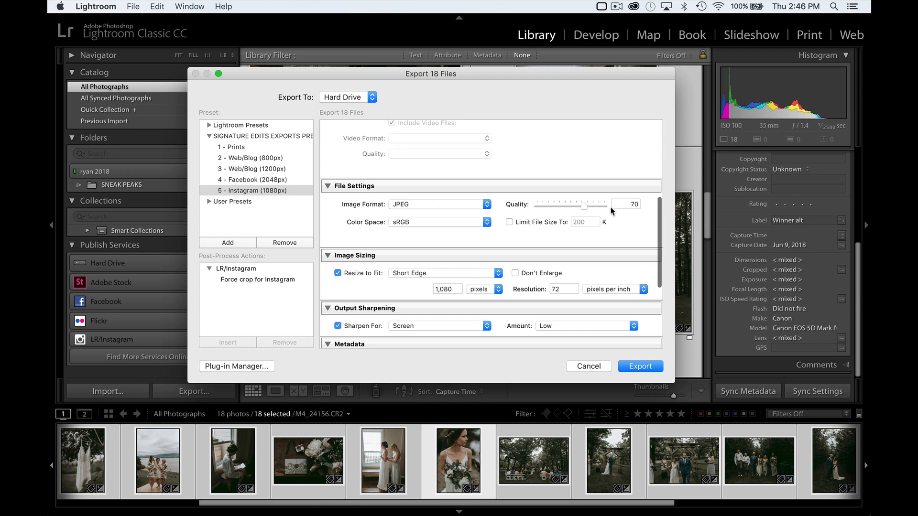
scroll(612, 212, down, 5)
click(425, 143)
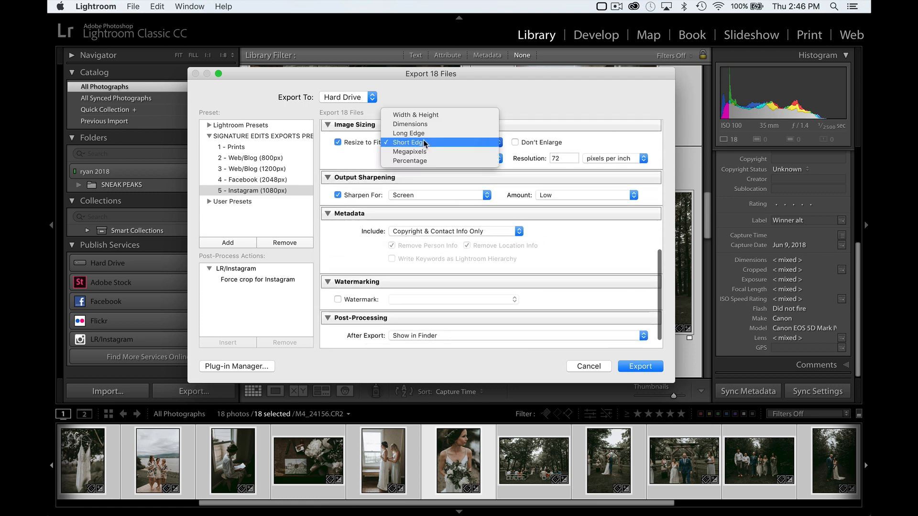
click(559, 136)
scroll(383, 234, down, 2)
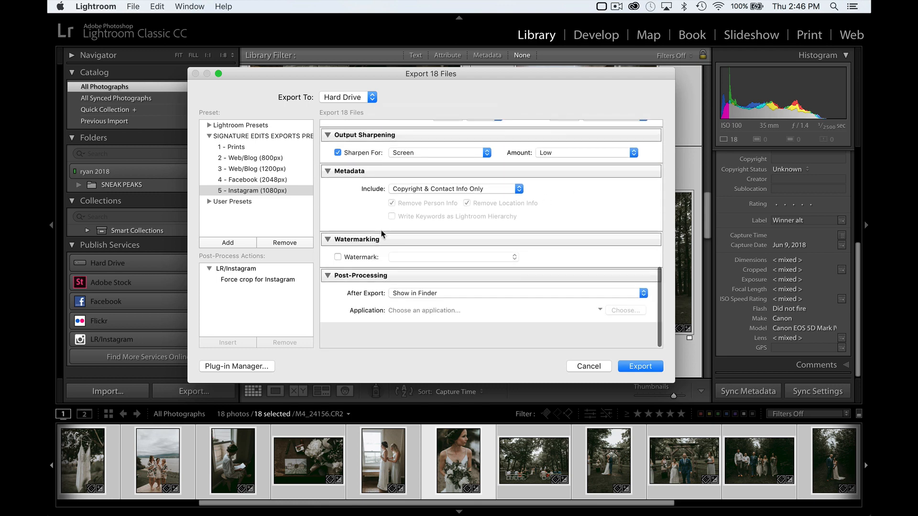
scroll(378, 237, up, 1)
click(590, 366)
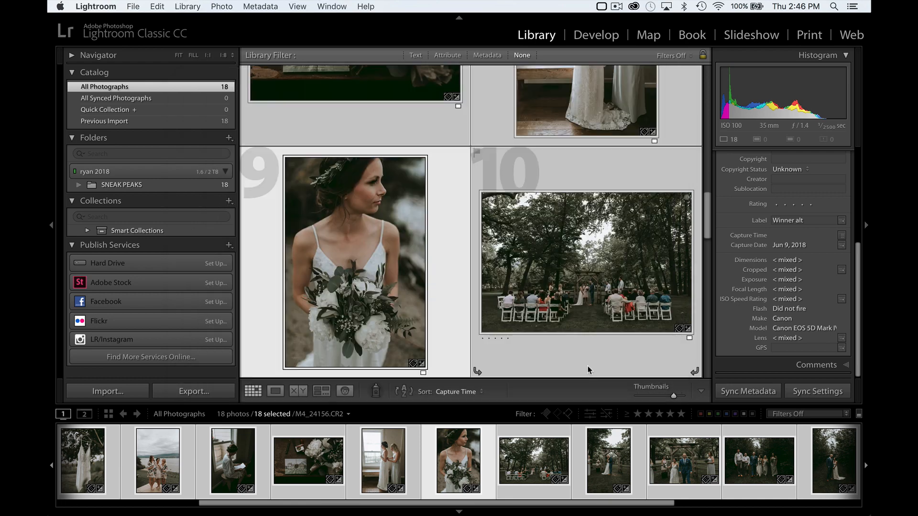
- Switch to Lightroom CC, open the save dialog for the selected photos and examine its image size choices
key(ctrl+Left)
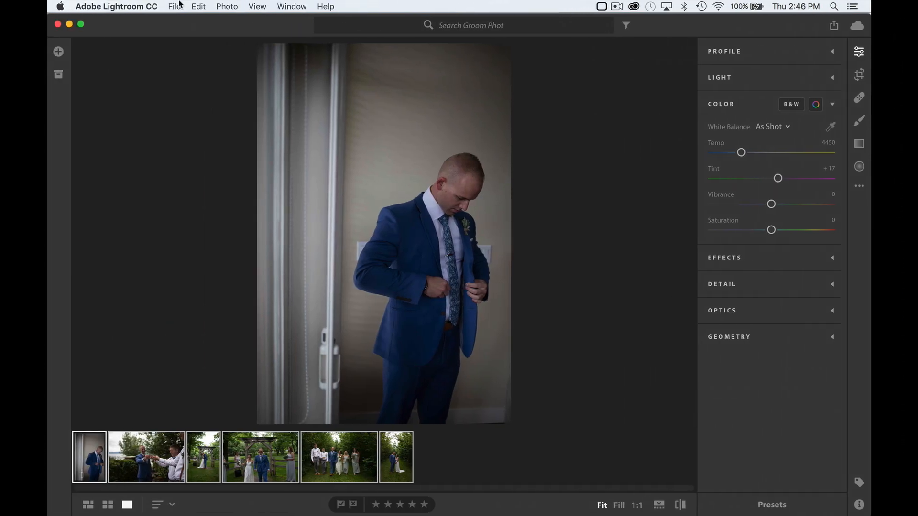
click(173, 7)
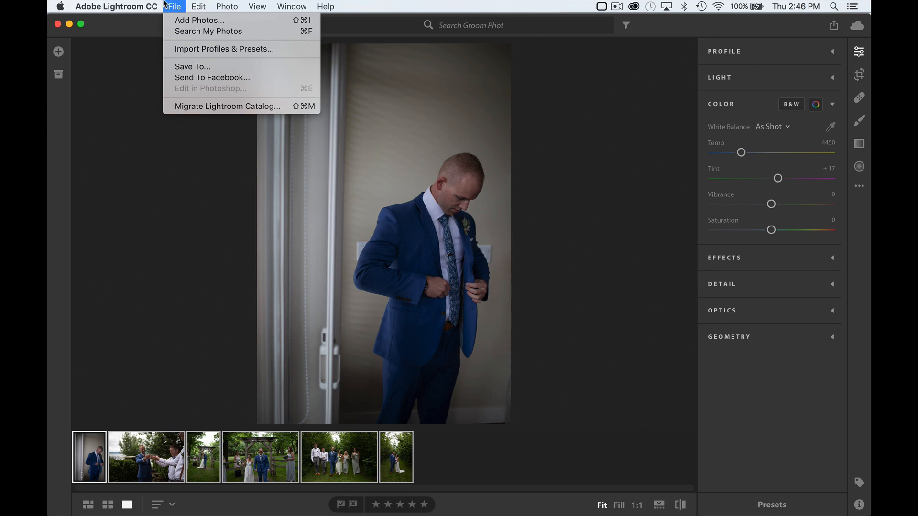
click(202, 67)
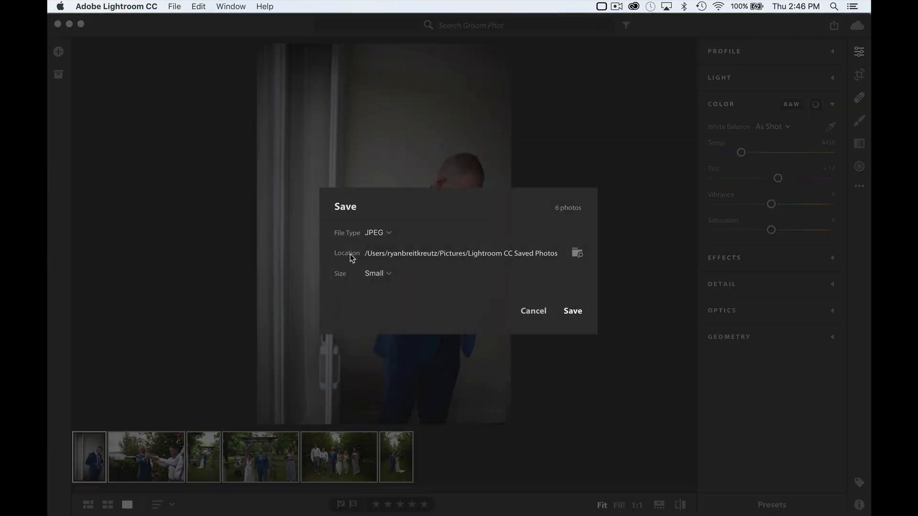
click(381, 279)
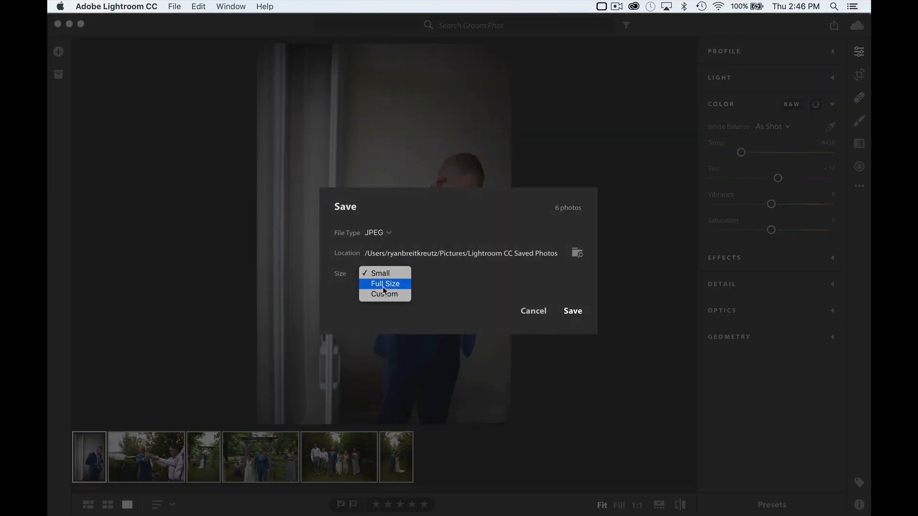
click(383, 286)
click(383, 273)
click(381, 286)
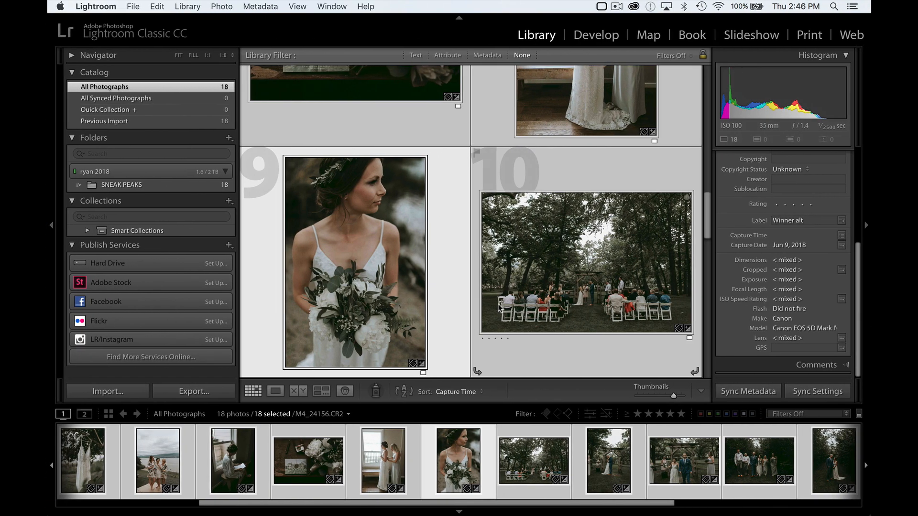
- Open the export dialog in Lightroom Classic CC again and review the Prints preset's file, sizing and sharpening settings
key(shift+super+e)
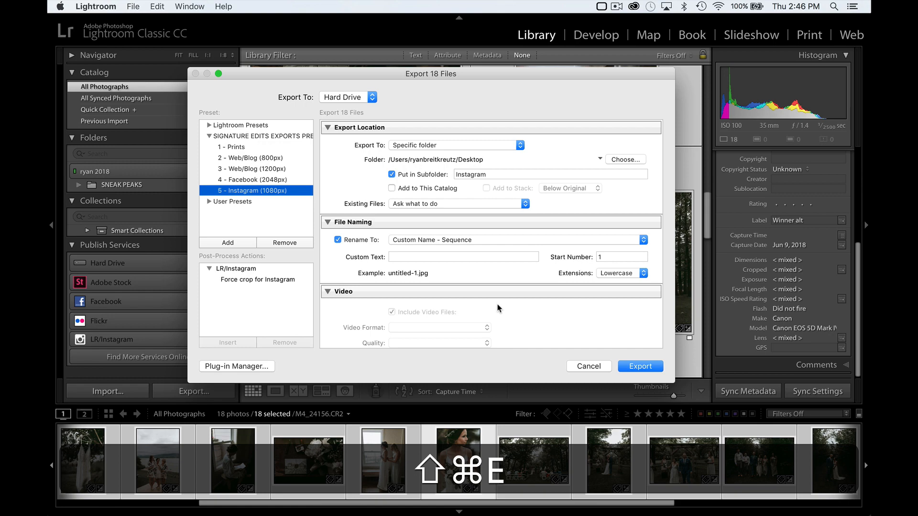
click(257, 167)
click(246, 147)
scroll(397, 254, down, 5)
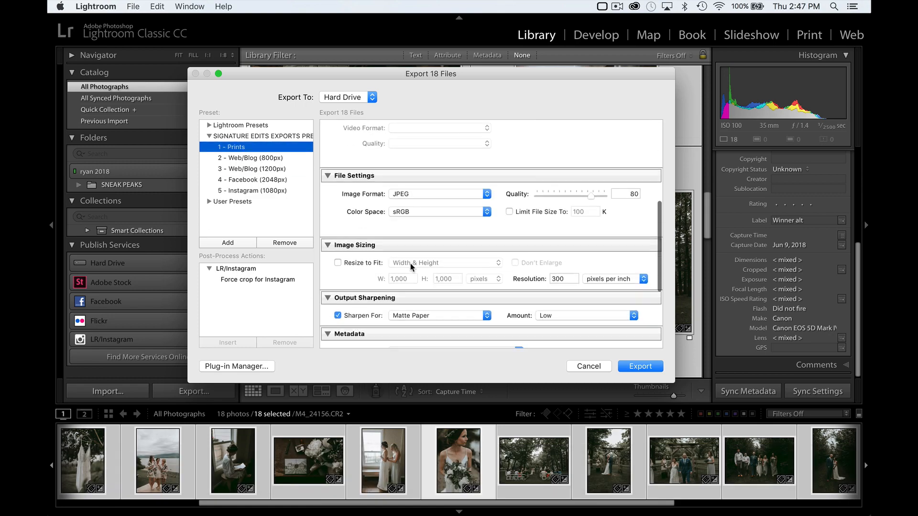
scroll(410, 267, down, 3)
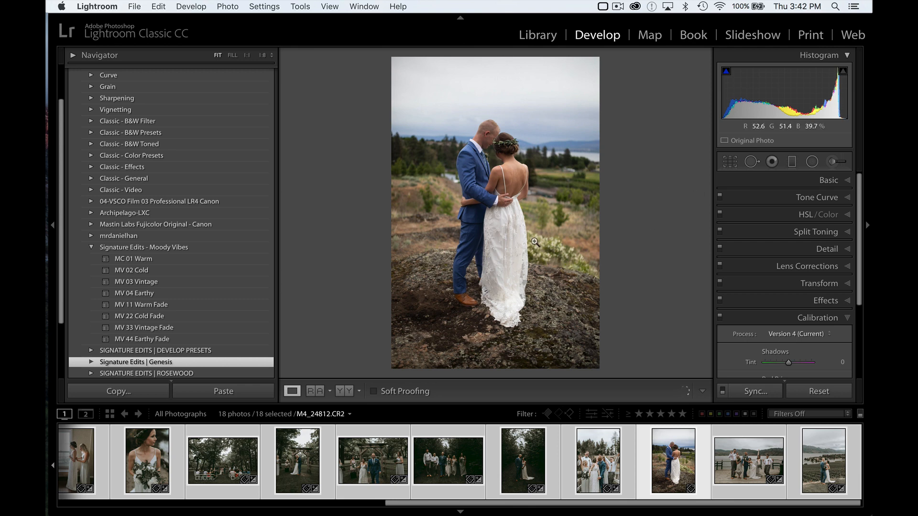
- Apply the MV 11 Warm Fade preset to the photo of the couple on the rock and lower its exposure to -0.30
click(168, 306)
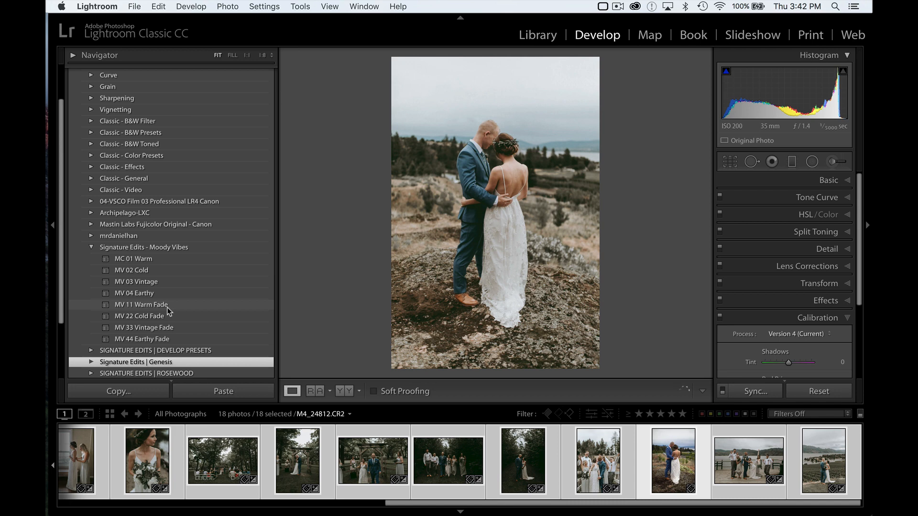
key(minus)
key(minus)
key(minus)
key(minus)
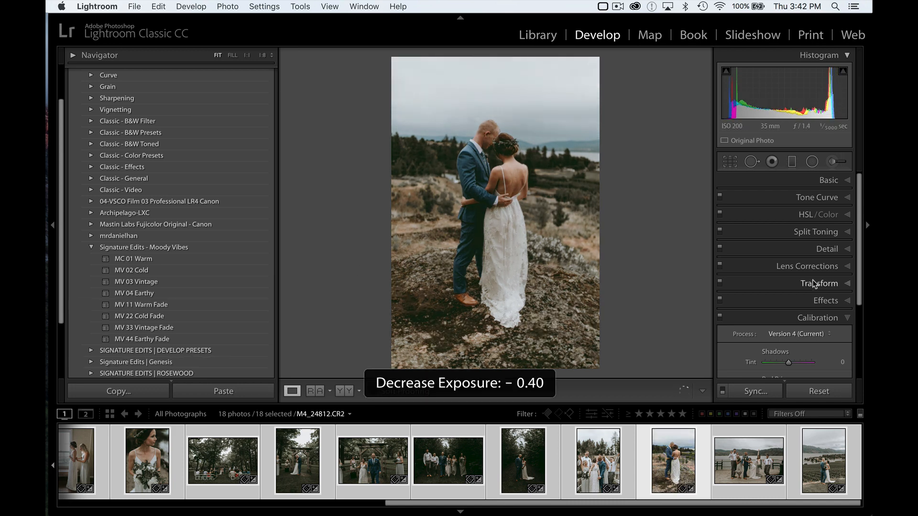
key(equal)
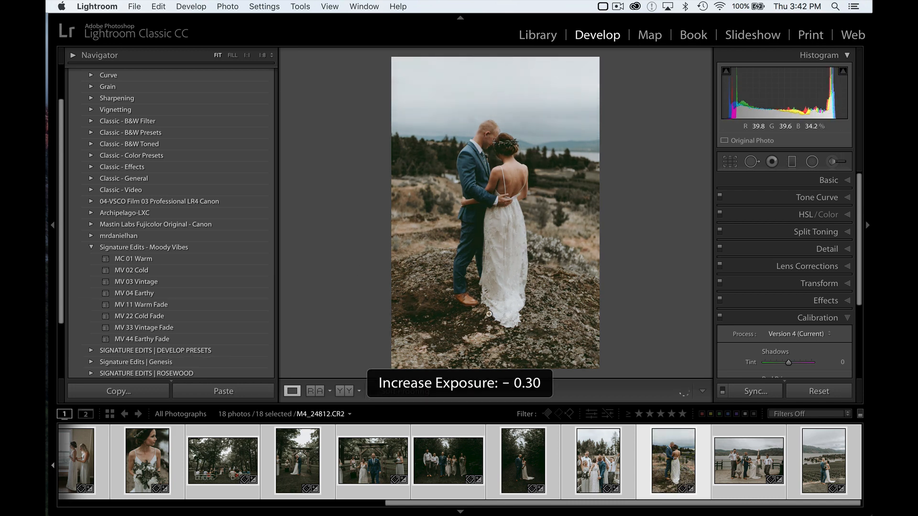
- Activate the Adjustment Brush and set its effect to Exposure
click(835, 162)
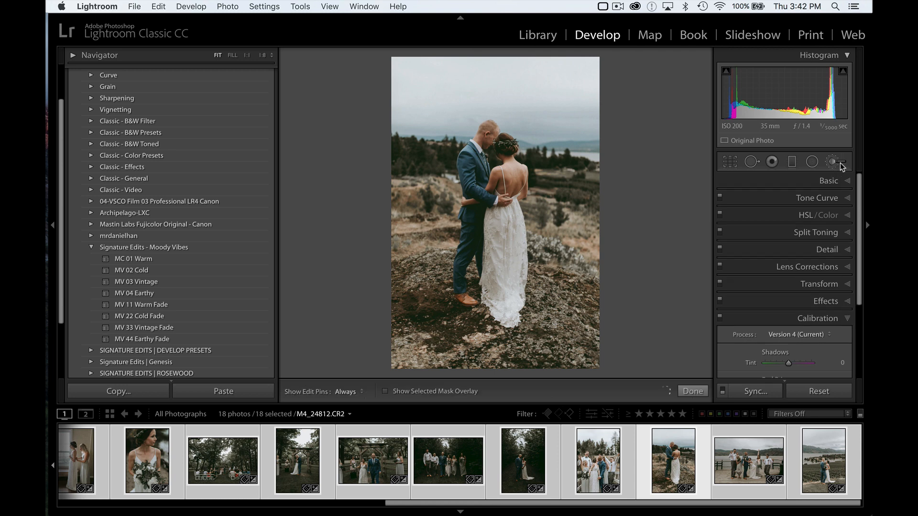
click(786, 198)
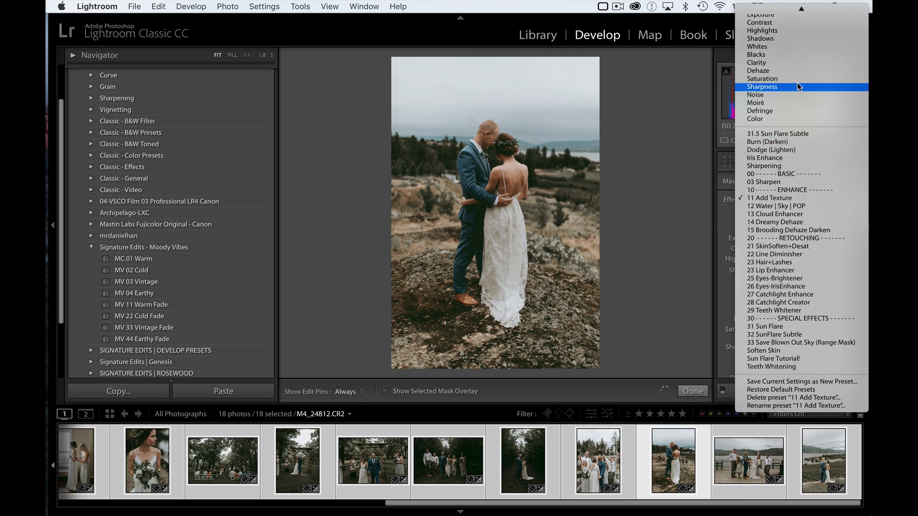
scroll(796, 84, up, 1)
click(777, 27)
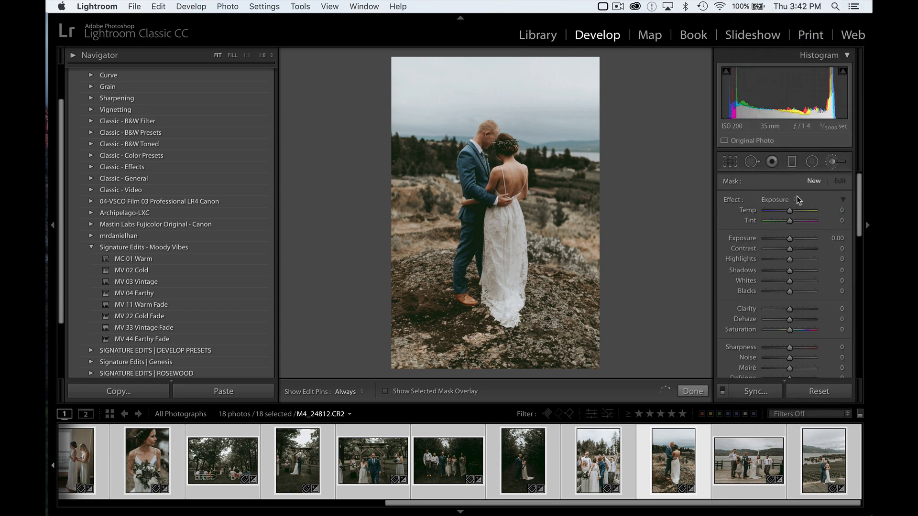
- Paint a brush mask over the groom's brown shoe at 1:1 zoom and erase the spill onto the ground behind the heel
click(74, 53)
click(155, 166)
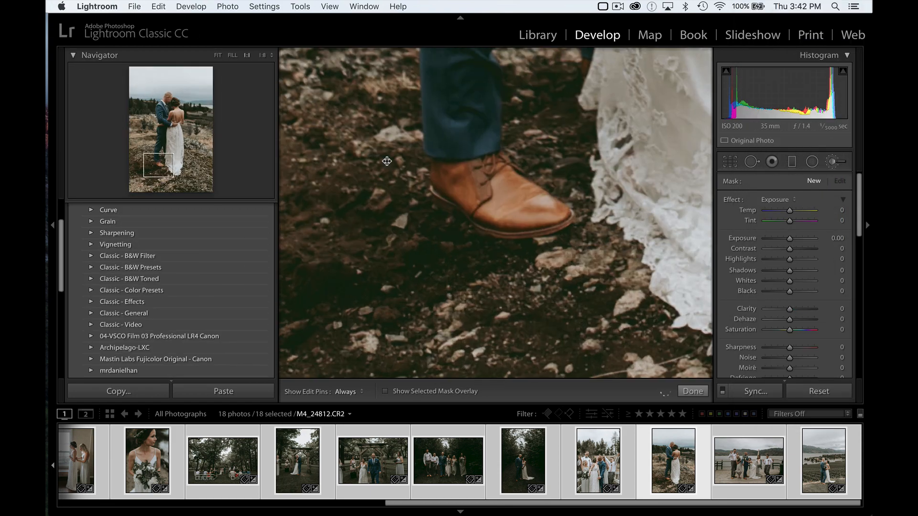
click(473, 179)
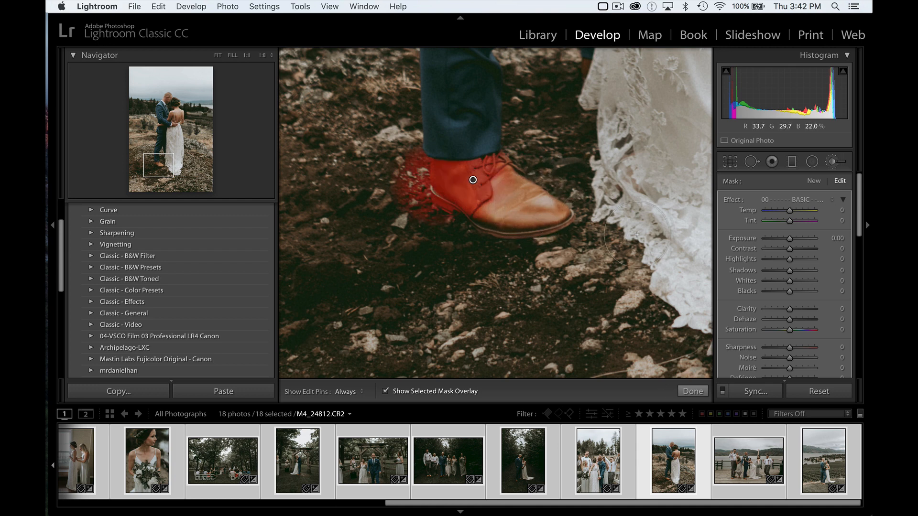
key(alt)
mouse_move(408, 149)
mouse_down()
mouse_move(417, 247)
mouse_move(412, 192)
mouse_move(449, 220)
mouse_move(411, 173)
mouse_move(424, 146)
mouse_move(411, 177)
mouse_up()
key(bracketleft)
key(bracketleft)
key(bracketleft)
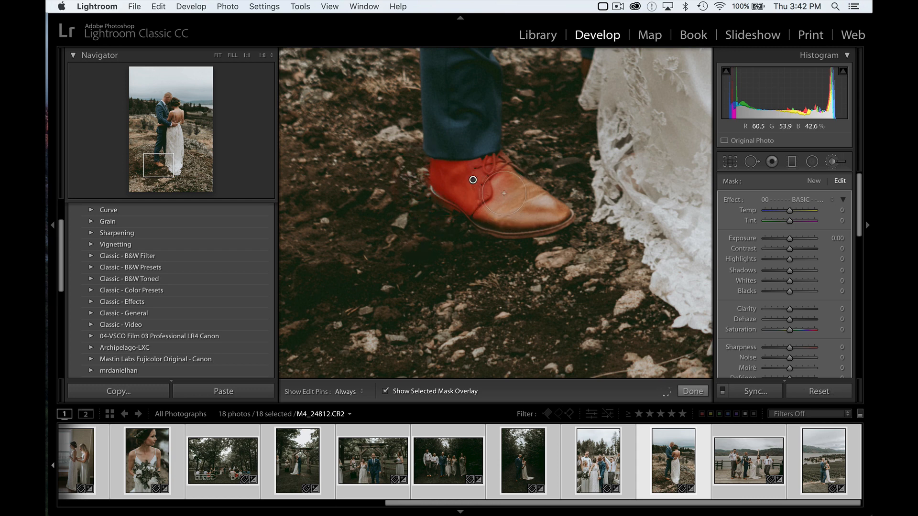
mouse_move(541, 211)
mouse_down()
mouse_move(486, 196)
mouse_move(533, 215)
mouse_move(492, 184)
mouse_up()
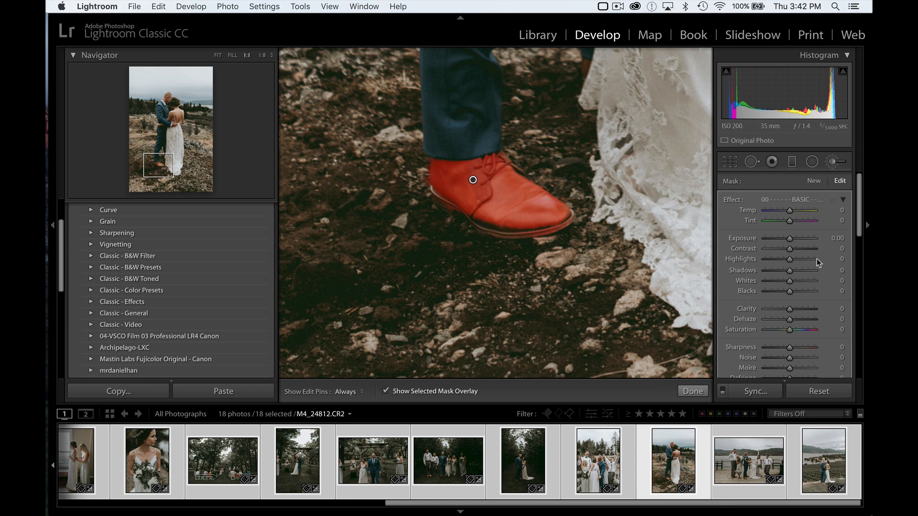
- Hide the mask overlay, set the shoe mask's exposure to -0.90 and save the settings as an effect preset named SHOE DARKENER
key(o)
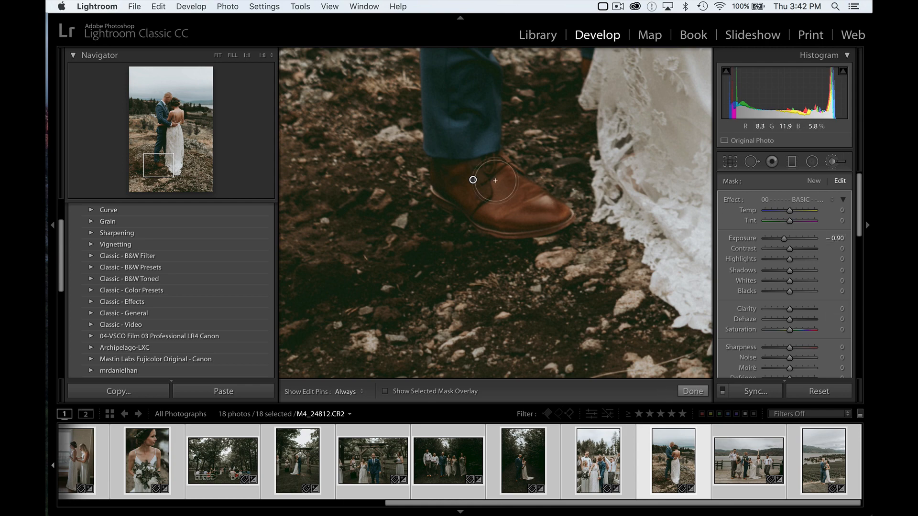
click(794, 200)
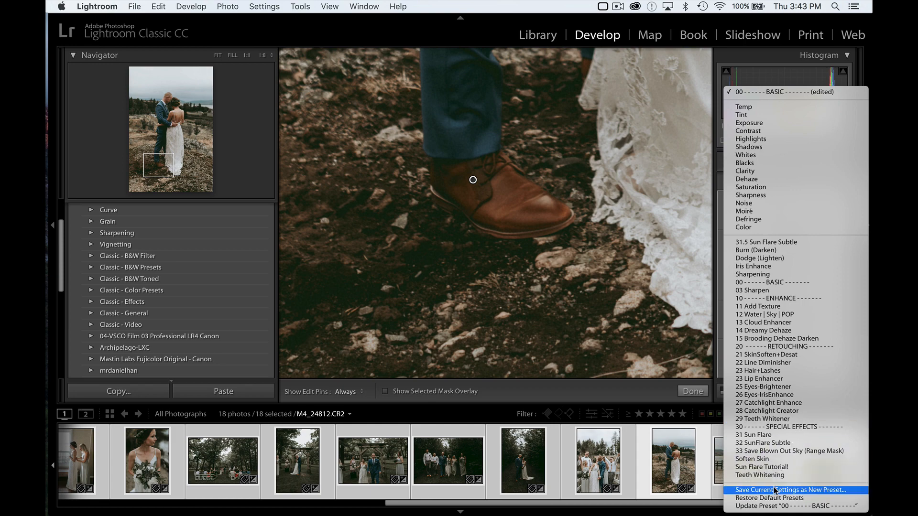
click(774, 490)
text(SHOE DR)
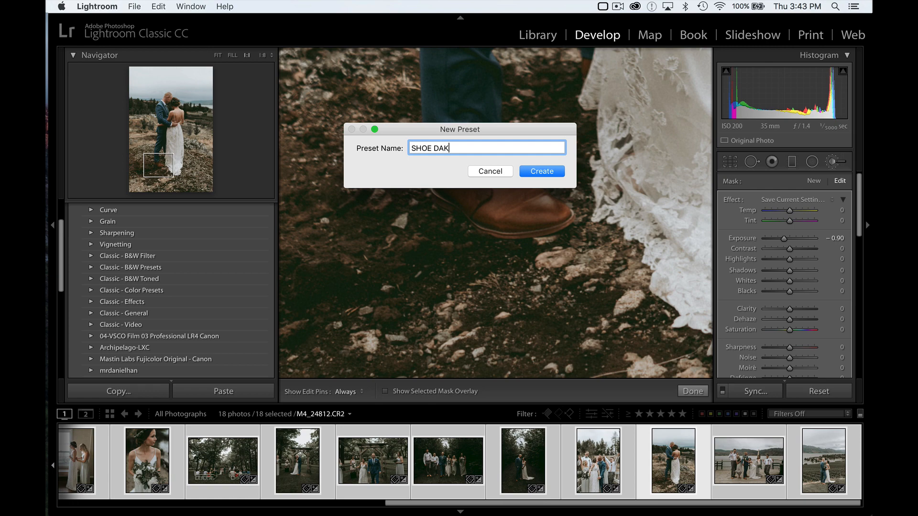
key(Return)
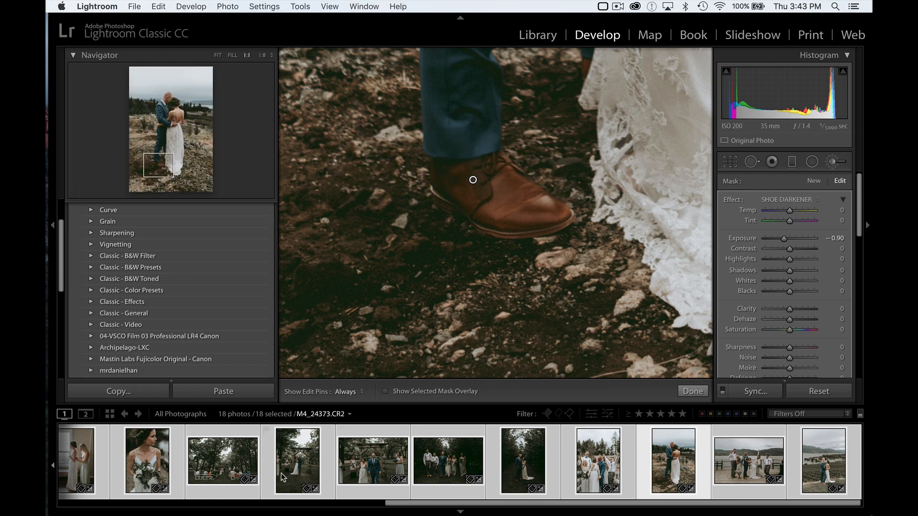
- Open the group photo on the dock and brush the SHOE DARKENER effect onto the groomsman's brown shoes
click(764, 462)
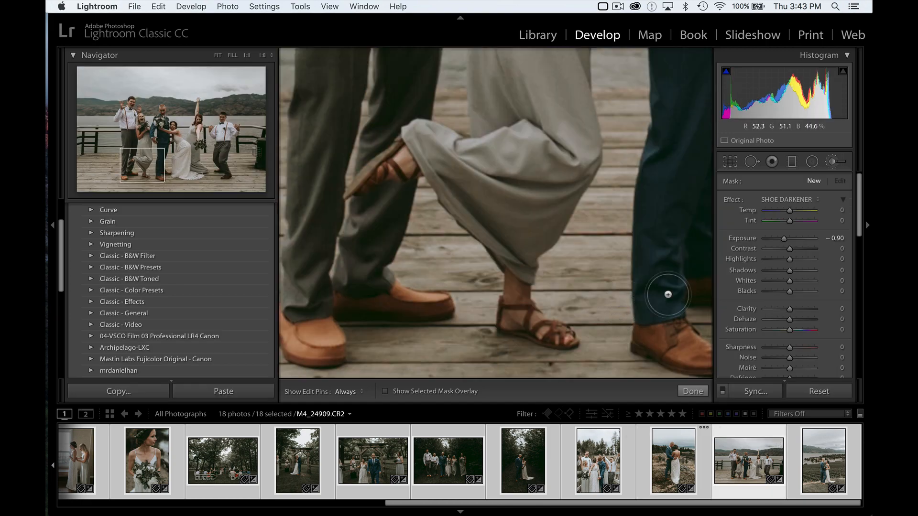
click(783, 199)
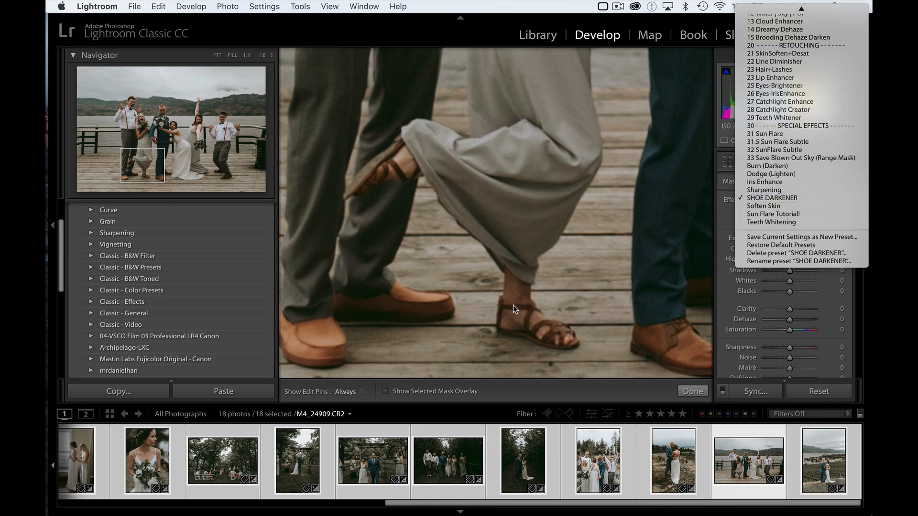
click(772, 198)
key(h)
click(312, 336)
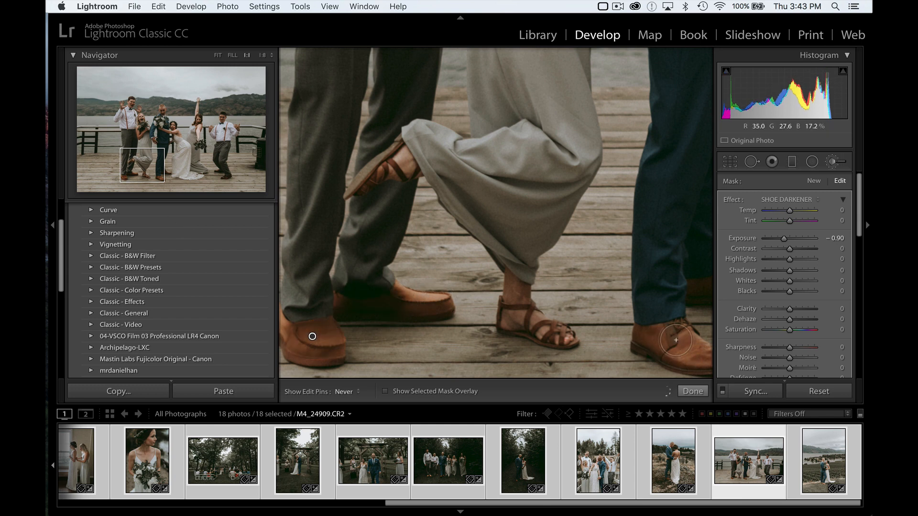
- Set the shoe brush to Contrast 45, Highlights -54, Shadows 31, Whites -45, Clarity 18, Dehaze -20, Saturation 44 and Sharpness 35
click(792, 200)
scroll(797, 191, up, 5)
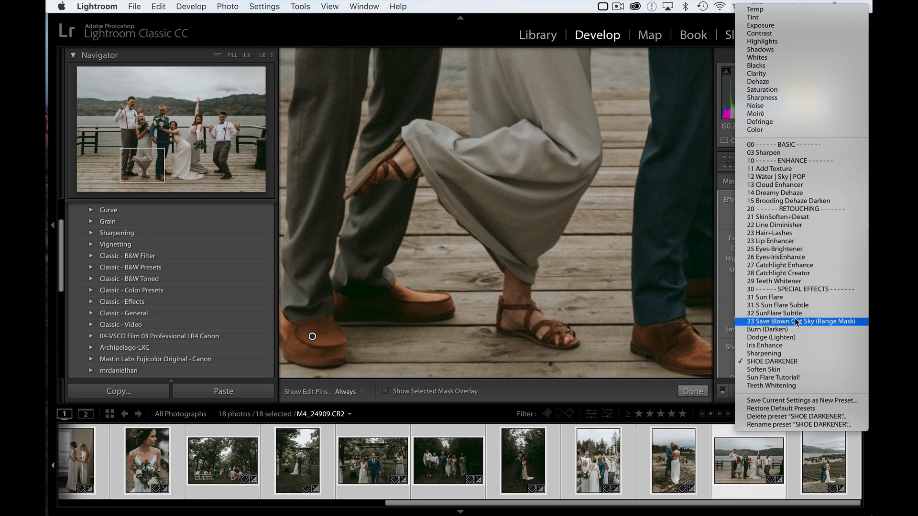
click(219, 56)
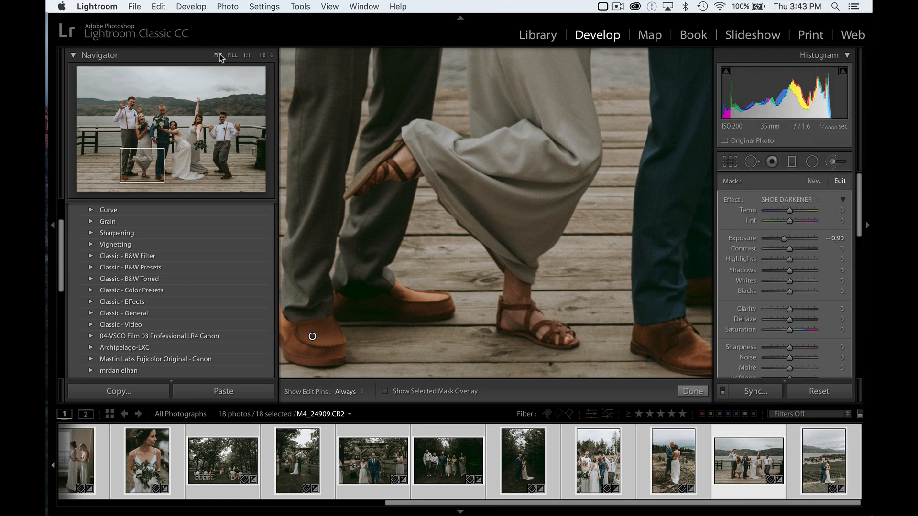
click(218, 56)
click(801, 249)
click(777, 258)
click(796, 270)
click(778, 280)
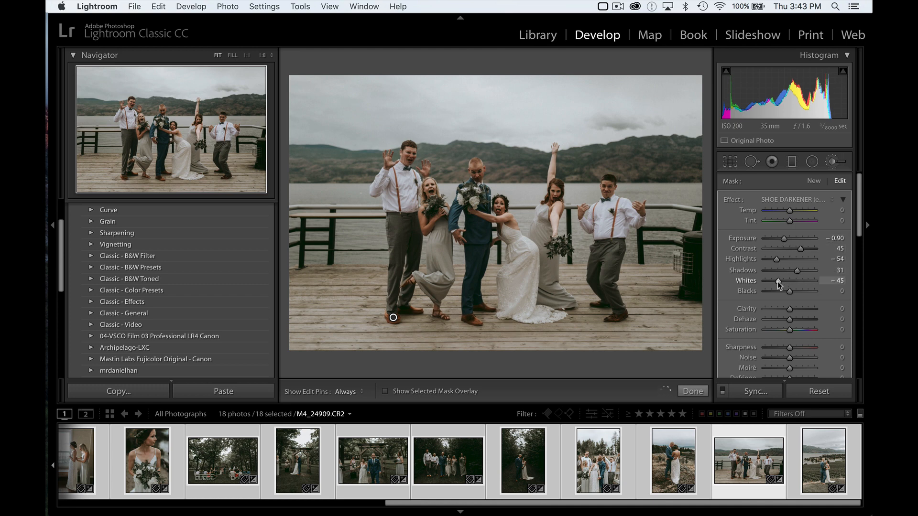
click(794, 309)
click(784, 319)
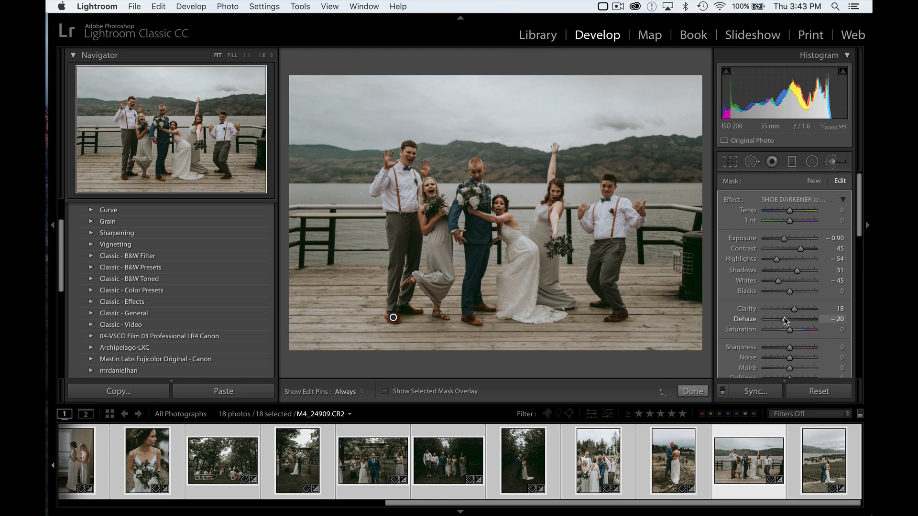
click(801, 329)
click(798, 347)
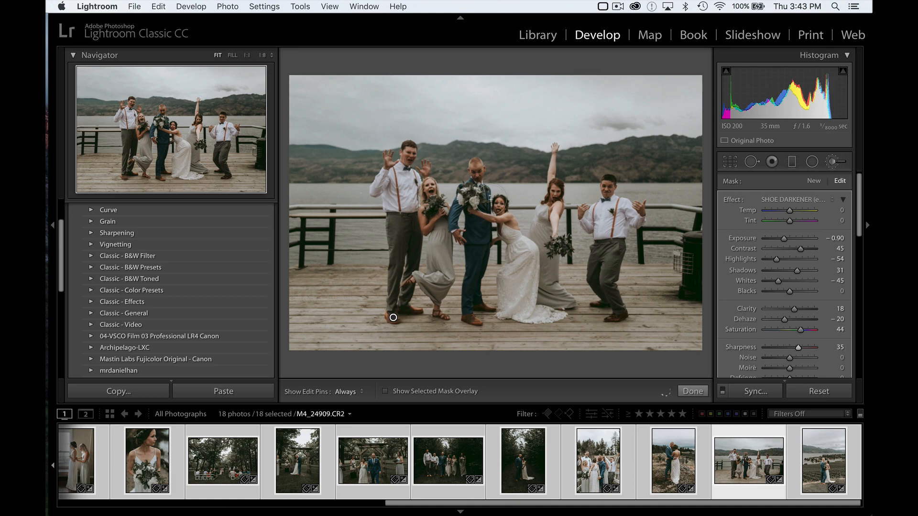
- Look through the brush effect presets and the save and update options for the edited SHOE DARKENER effect
click(789, 199)
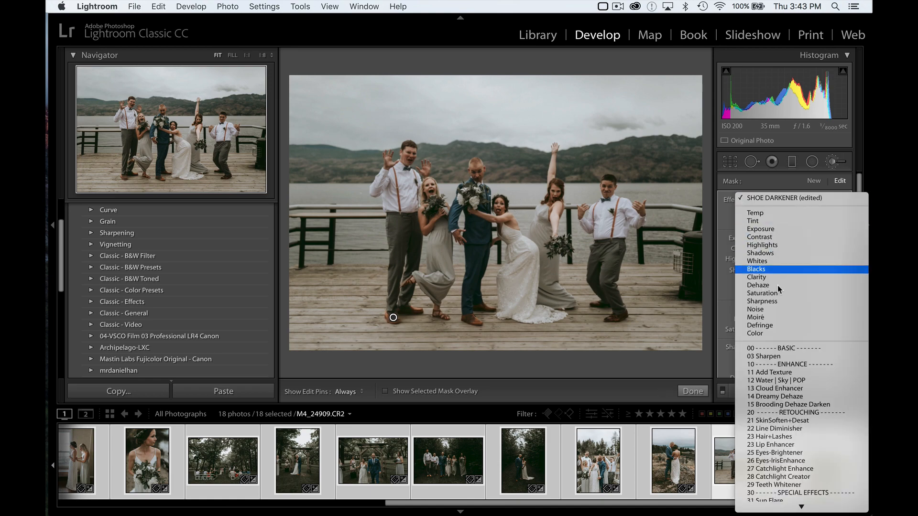
scroll(782, 381, down, 5)
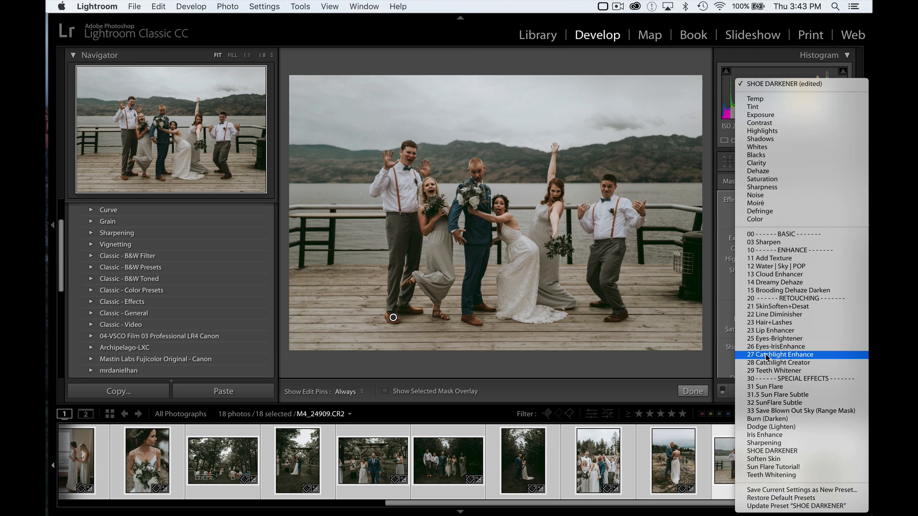
click(786, 258)
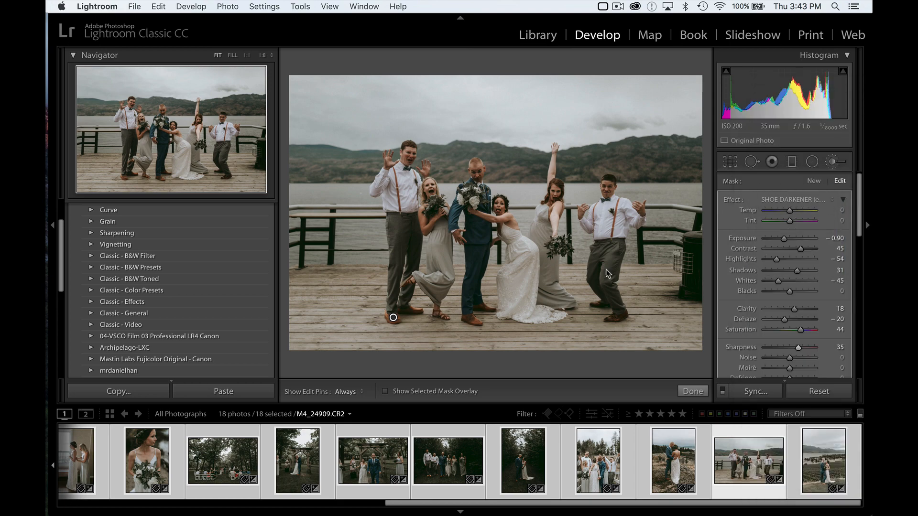
key(h)
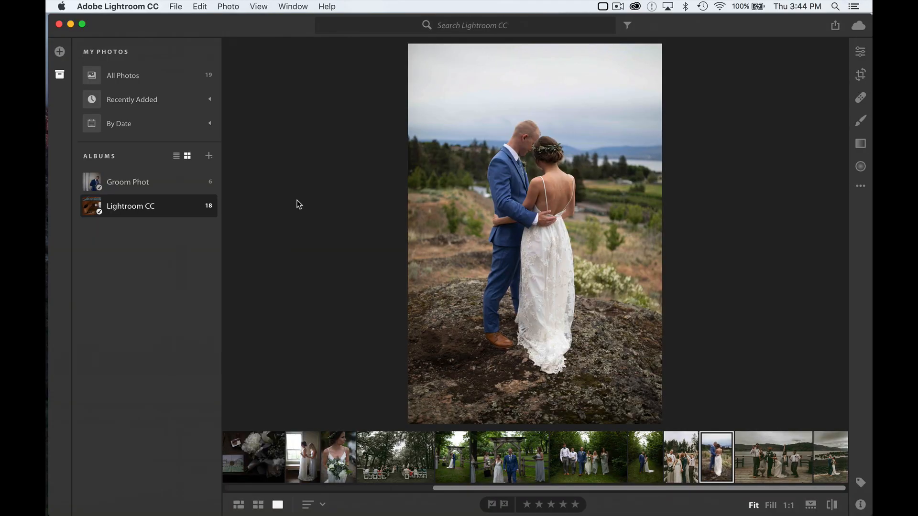
- Switch to Lightroom CC, activate the Brush and apply the MV 11 Warm Fade preset to the photo of the couple on the rock
click(861, 188)
click(861, 189)
key(g)
double_click(788, 388)
click(860, 121)
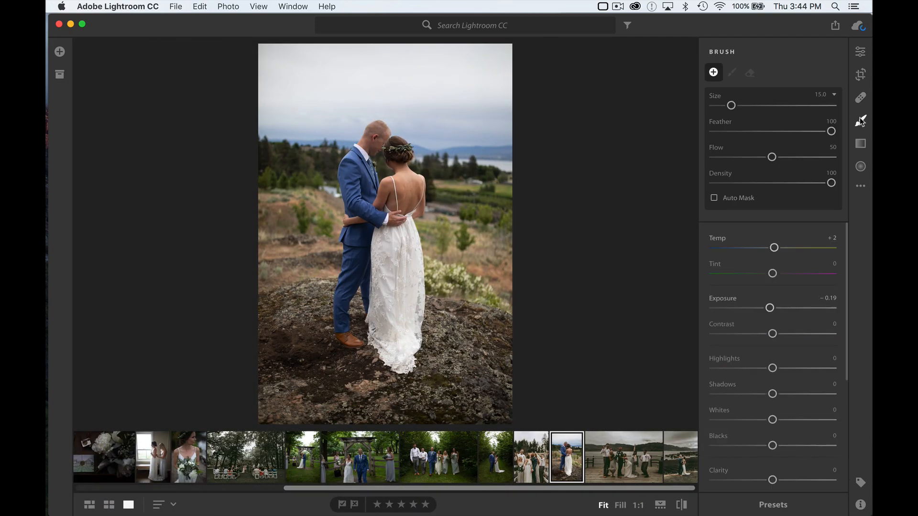
click(761, 506)
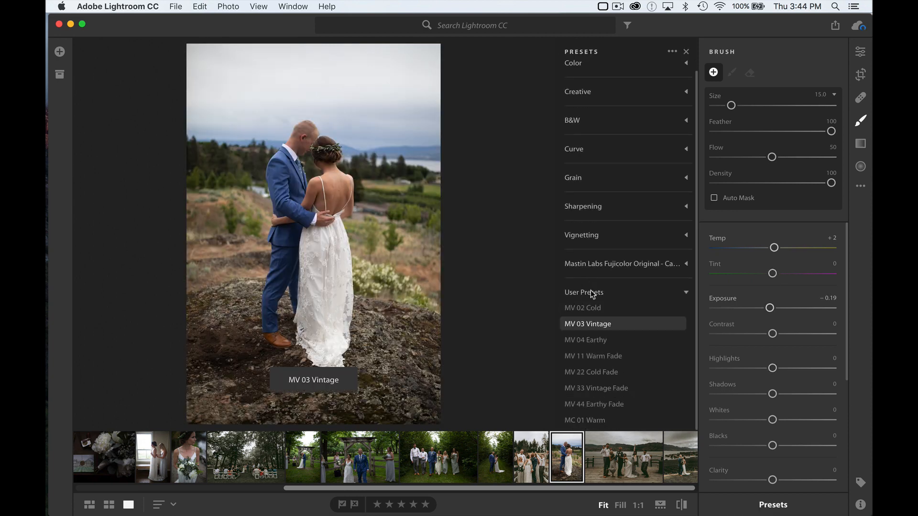
click(608, 359)
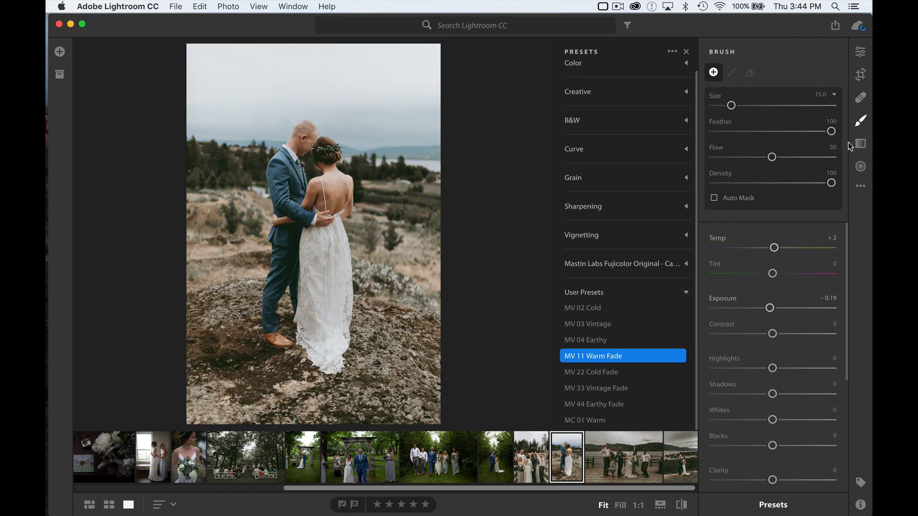
- Set the brush's exposure to -0.94, shrink its size to 6 and paint over the groom's shoe
click(865, 113)
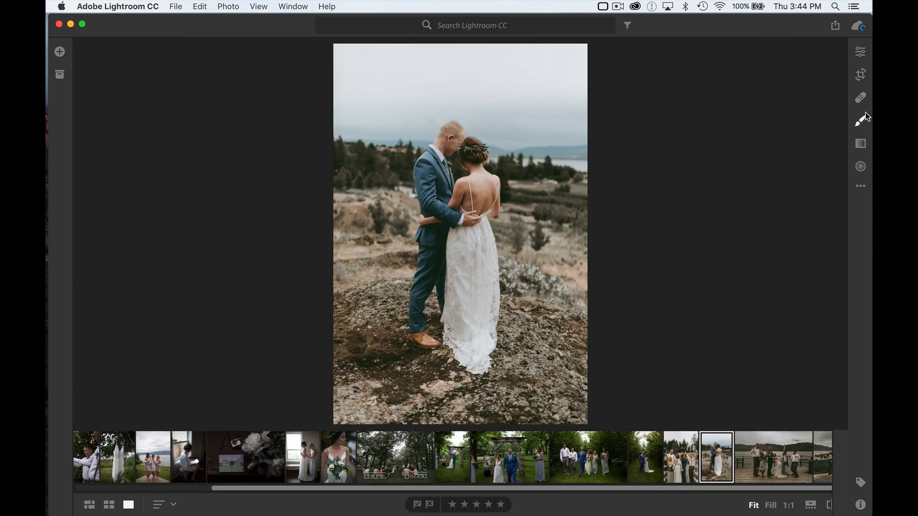
click(865, 113)
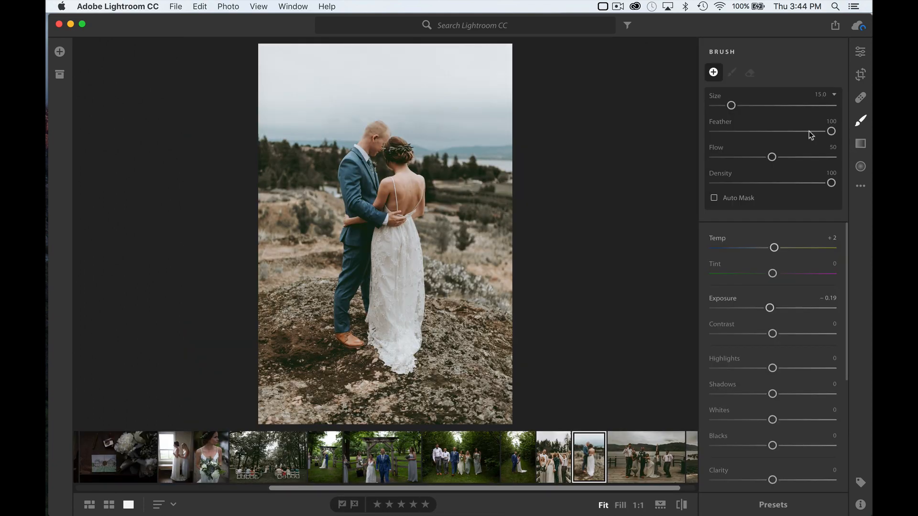
click(758, 308)
key(bracketleft)
key(bracketleft)
key(bracketleft)
click(345, 340)
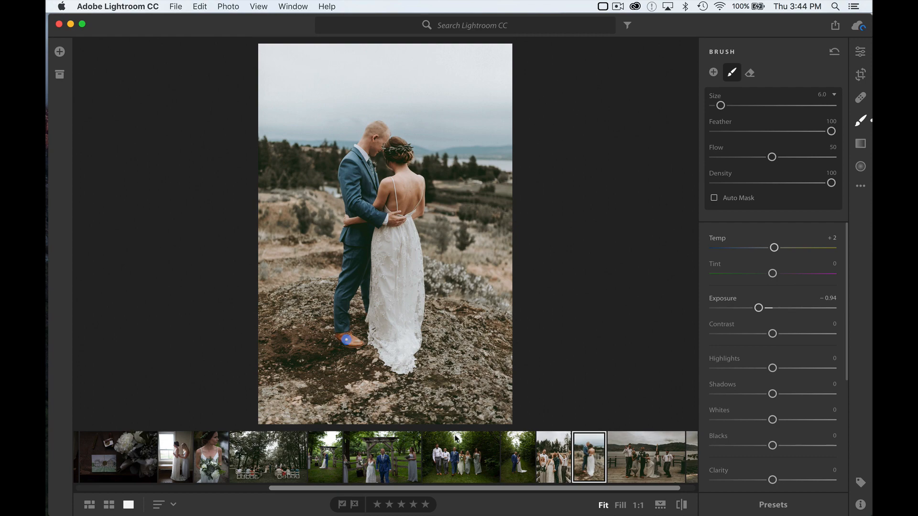
- Try several zoom levels on the photo of the couple and enlarge the brush size to 33
key(super+equal)
key(super+equal)
key(super+equal)
key(super+minus)
key(super+minus)
key(super+minus)
key(super+equal)
key(super+equal)
key(bracketright)
key(bracketright)
key(bracketright)
key(bracketright)
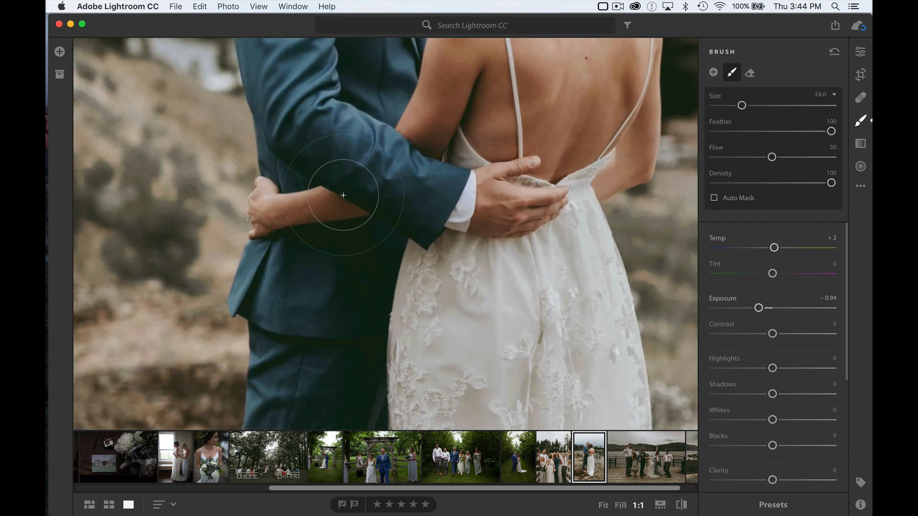
key(bracketright)
key(bracketright)
key(super+minus)
key(super+minus)
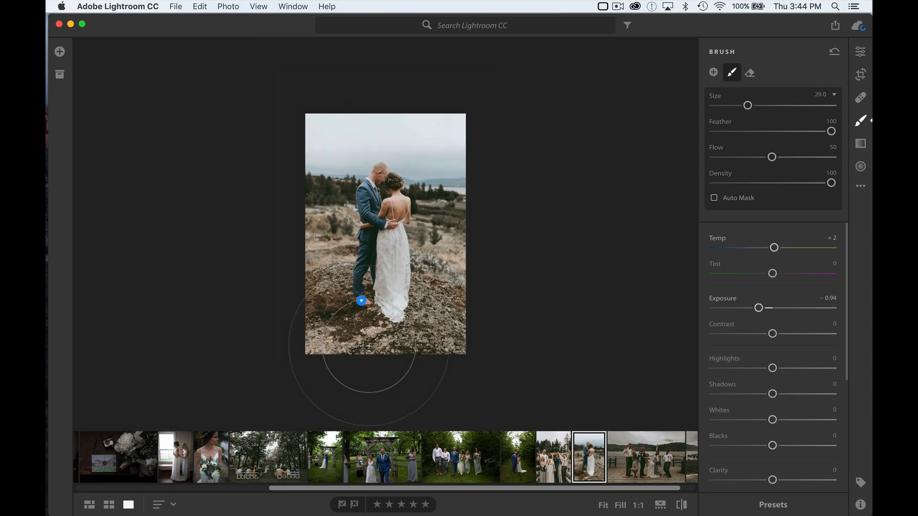
key(super+equal)
key(super+equal)
key(bracketright)
key(bracketright)
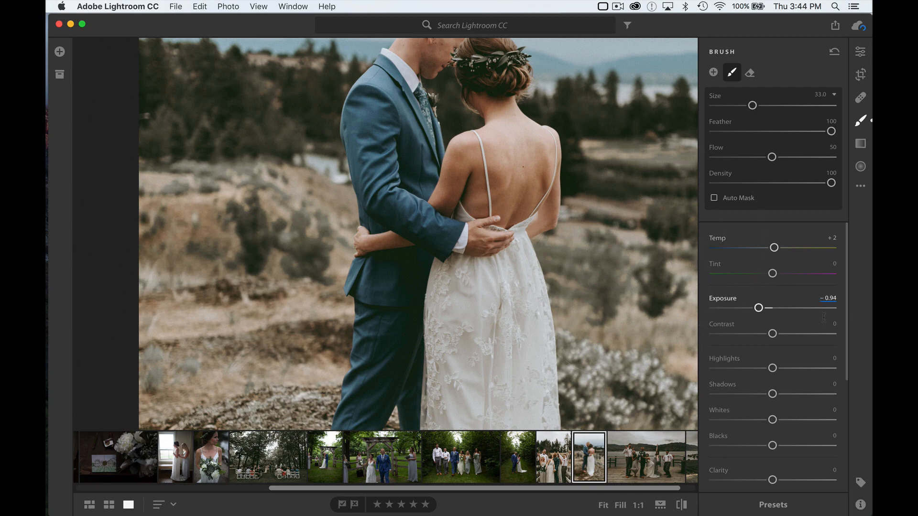
- Review the remaining brush adjustments down to Moiré and zoom the photo back out
drag(844, 308, 845, 412)
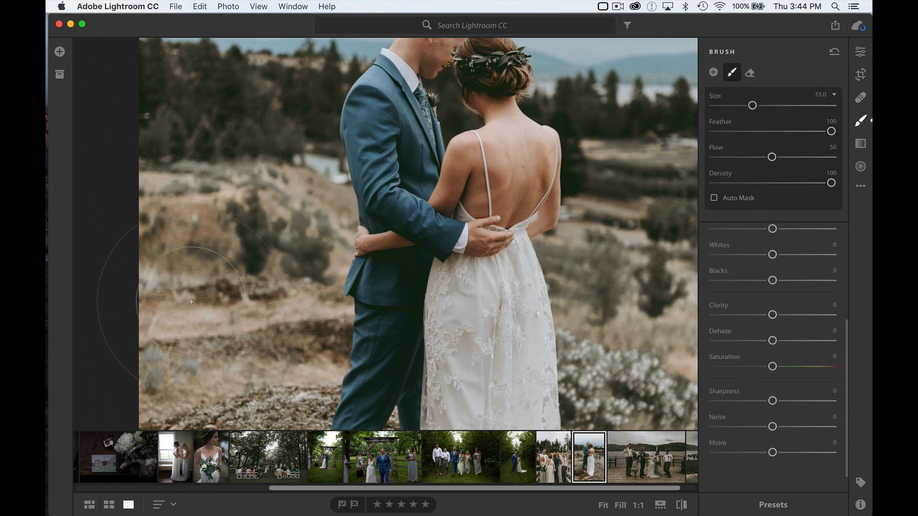
key(super+minus)
key(super+minus)
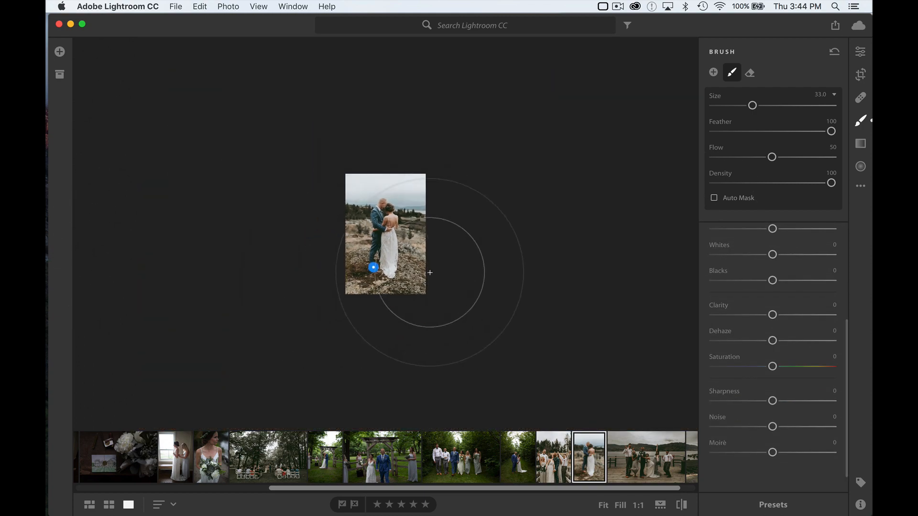
key(z)
key(z)
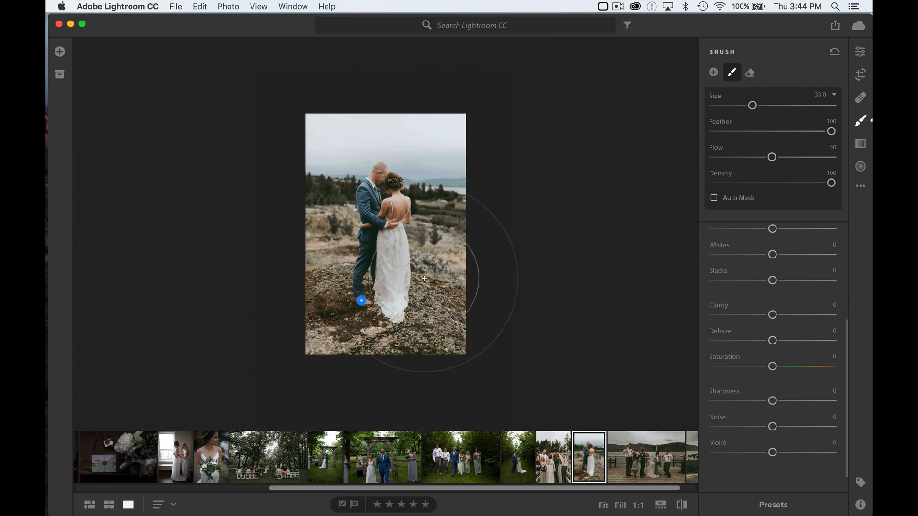
- Open the photo of the six people walking on the grass and set the brush to Exposure -0.96, Contrast +27 and Highlights -20
click(491, 454)
scroll(787, 342, up, 5)
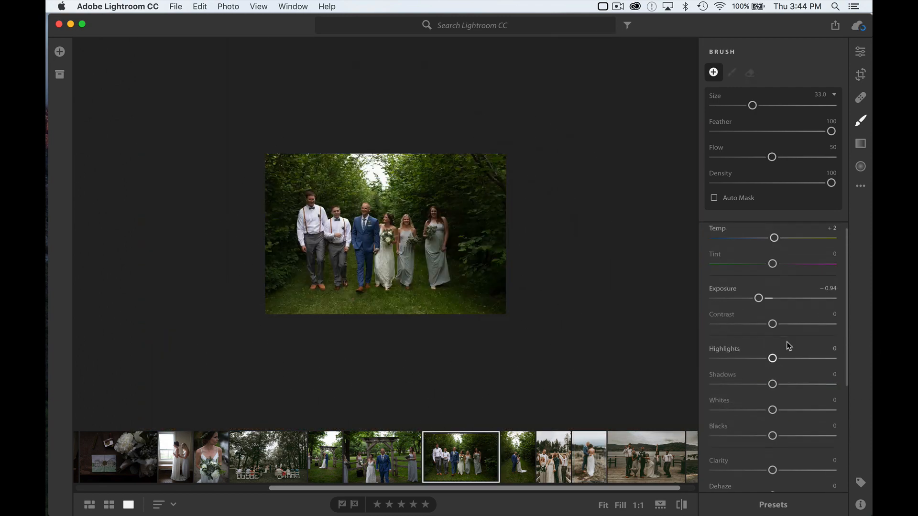
mouse_move(758, 305)
mouse_down()
mouse_move(771, 306)
mouse_move(758, 305)
mouse_up()
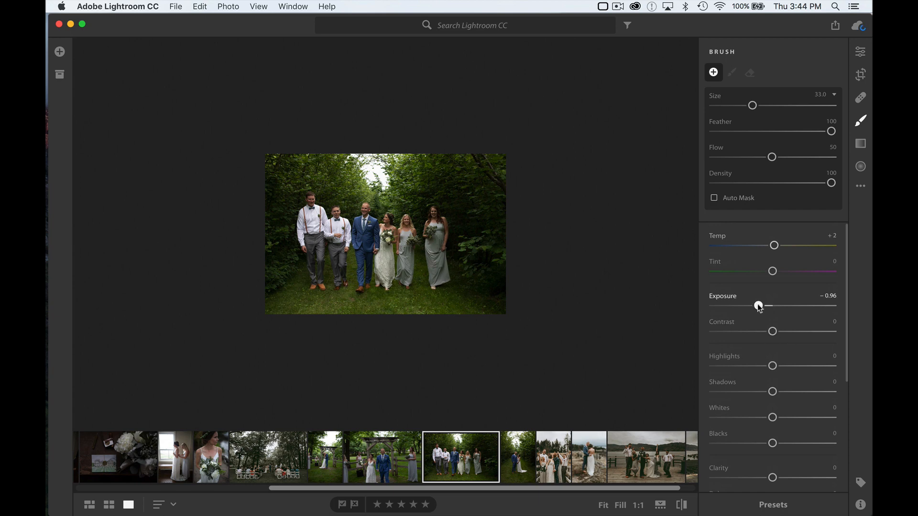
click(789, 331)
click(760, 366)
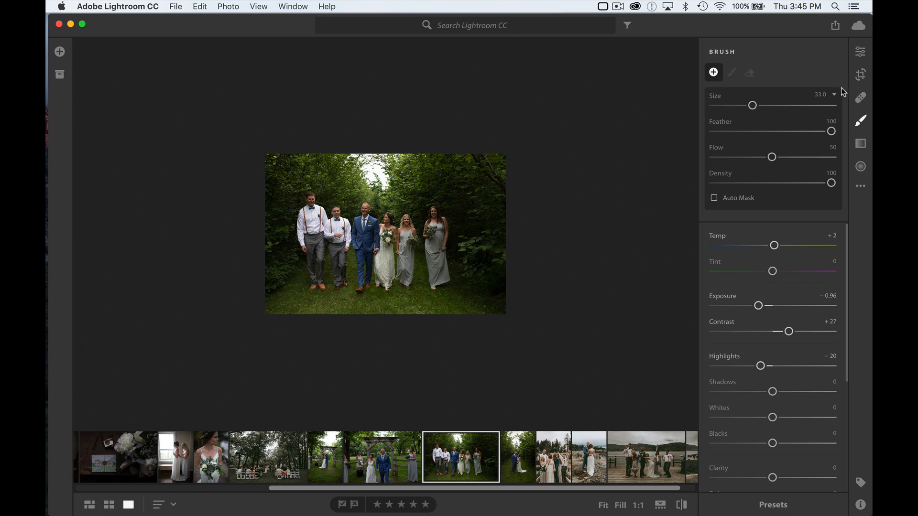
- Compare the Prints preset's metadata, watermarking and post-processing options in Lightroom Classic CC with Lightroom CC's save dialog, and cancel the export
scroll(760, 320, down, 8)
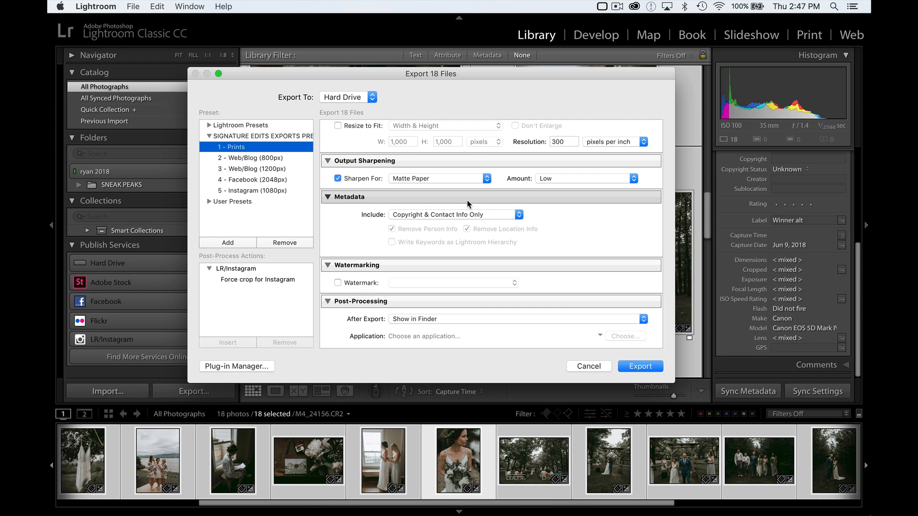
key(ctrl+Left)
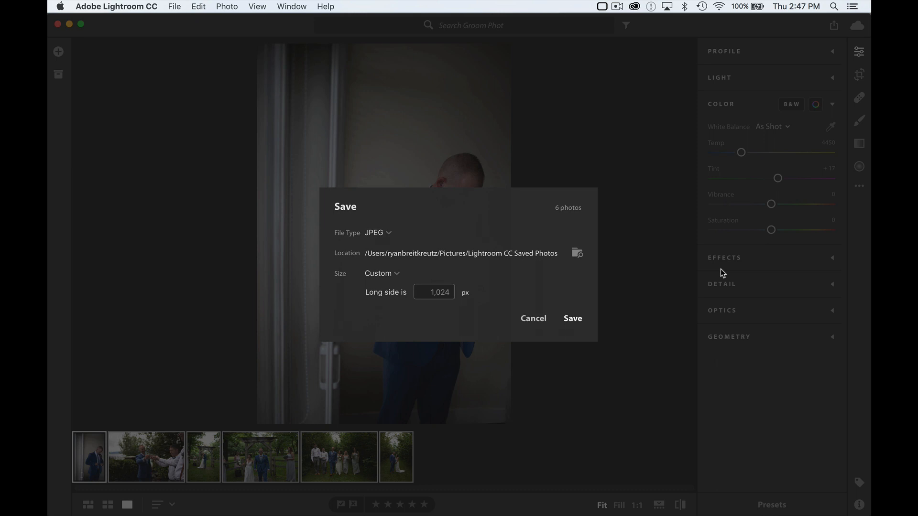
key(ctrl+Right)
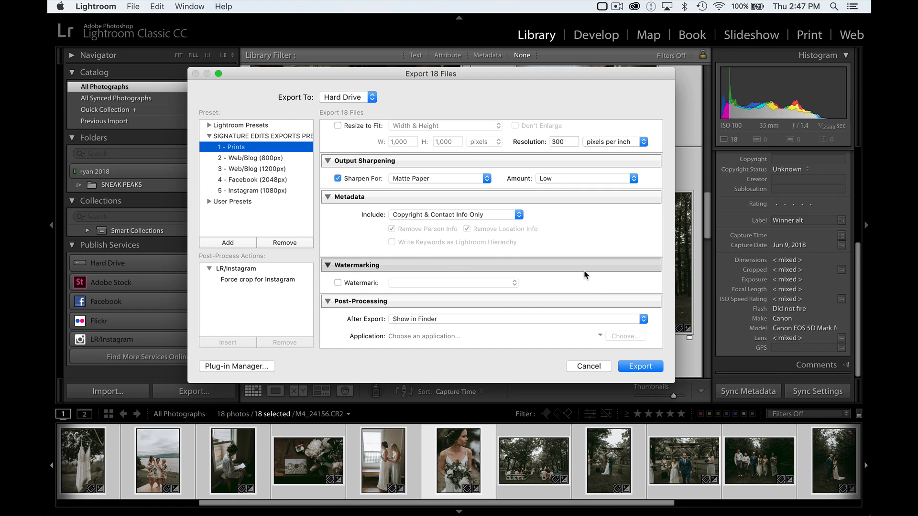
click(586, 368)
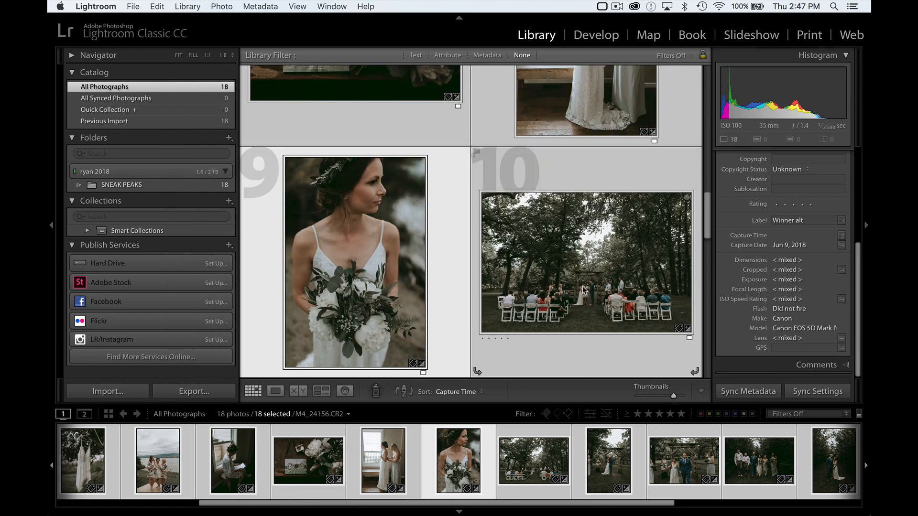